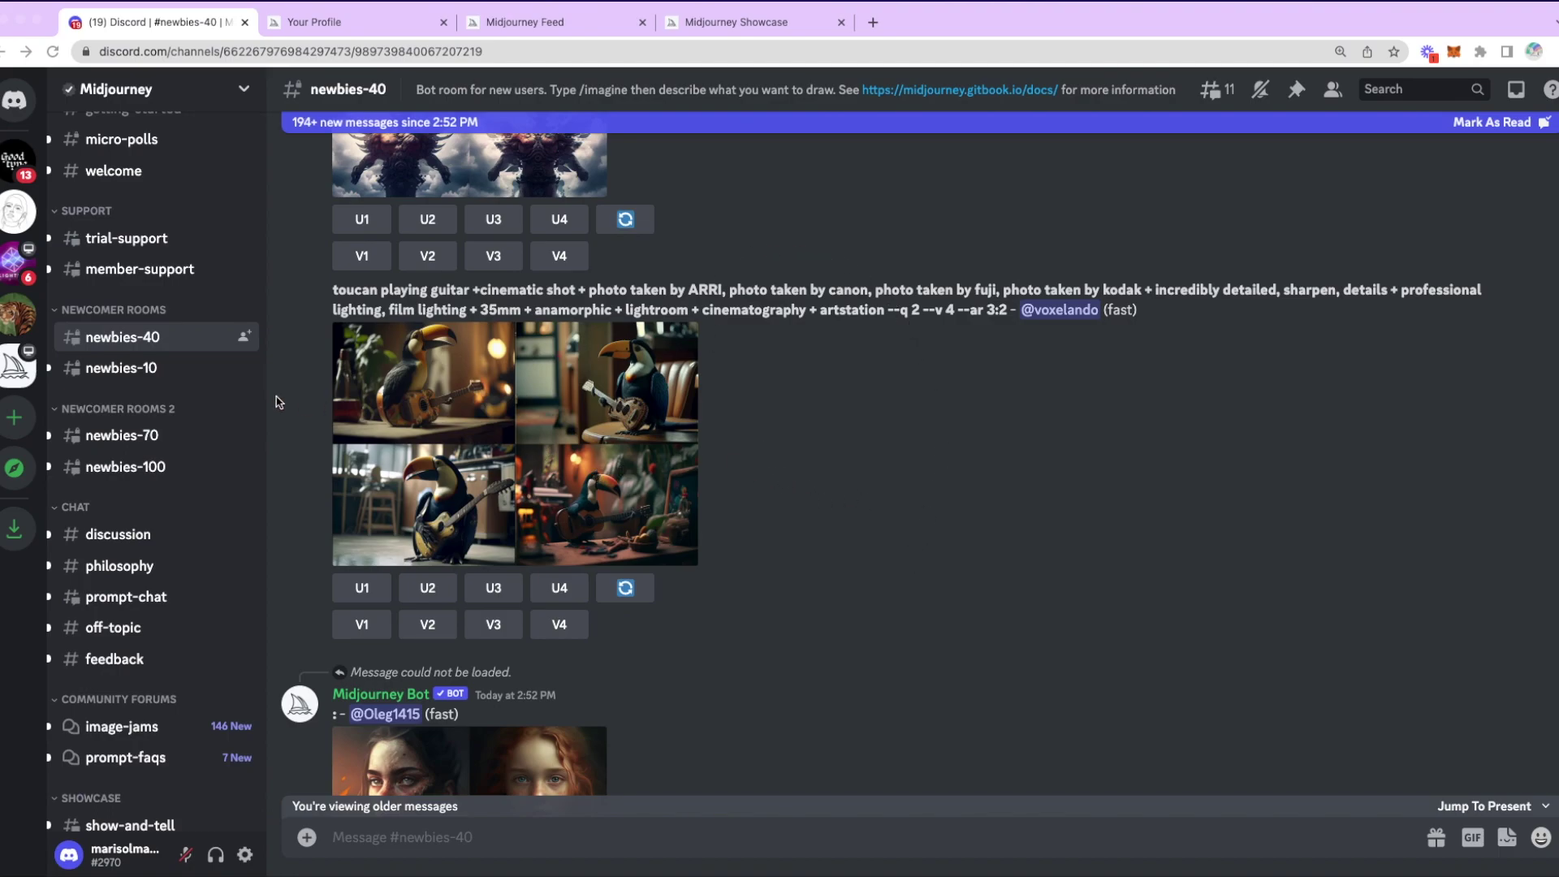
# Scroll through the newbies-40 channel to reach the toucan prompt
pyautogui.scroll(5, 173, 389)
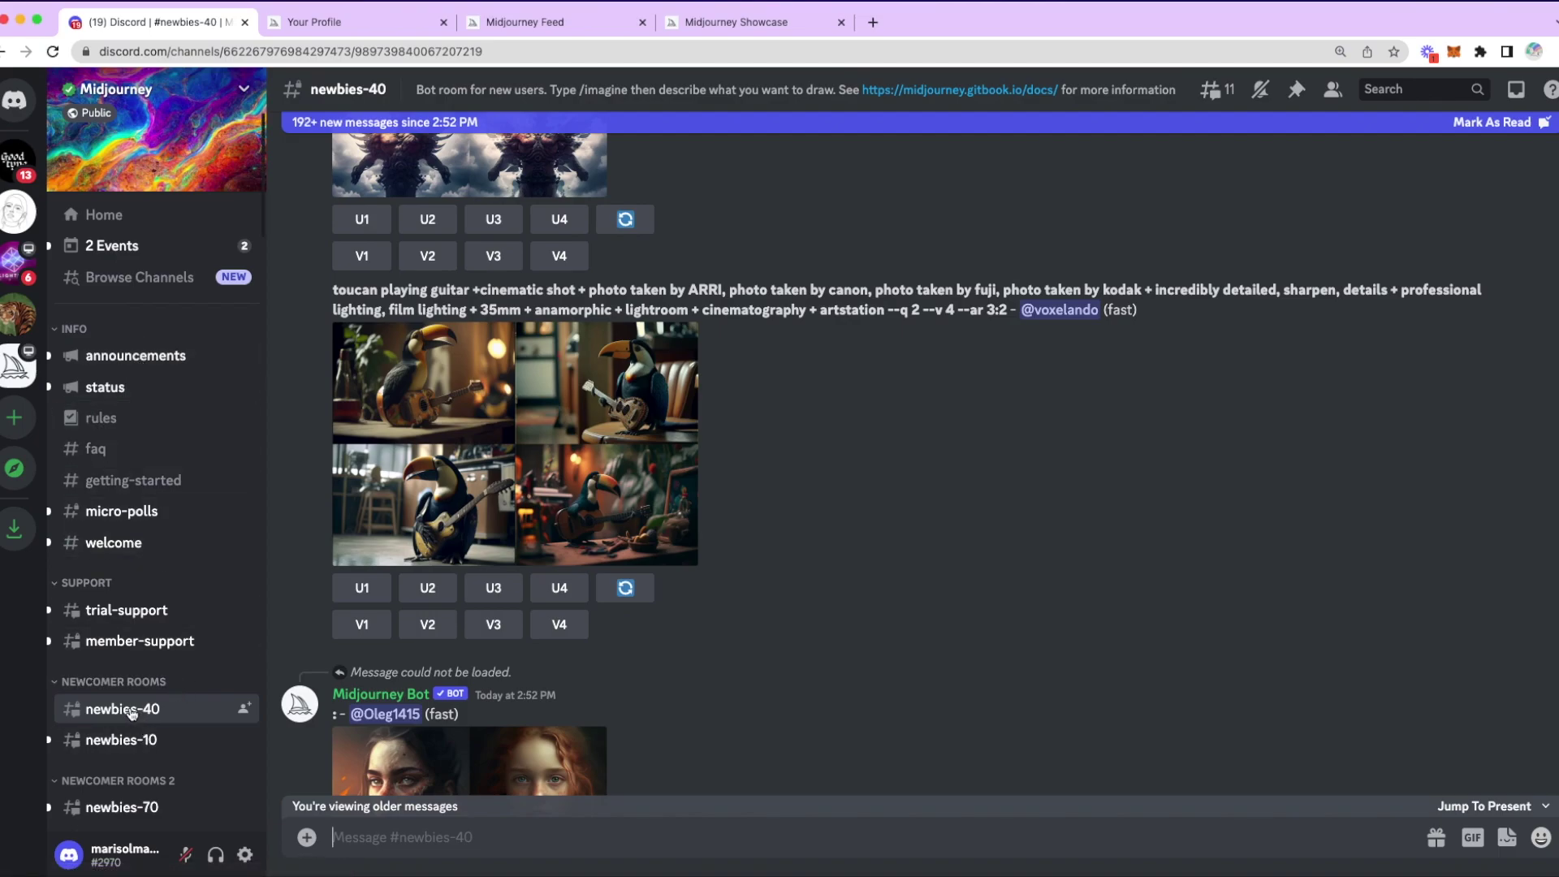
pyautogui.moveTo(122, 713)
pyautogui.scroll(-3, 162, 721)
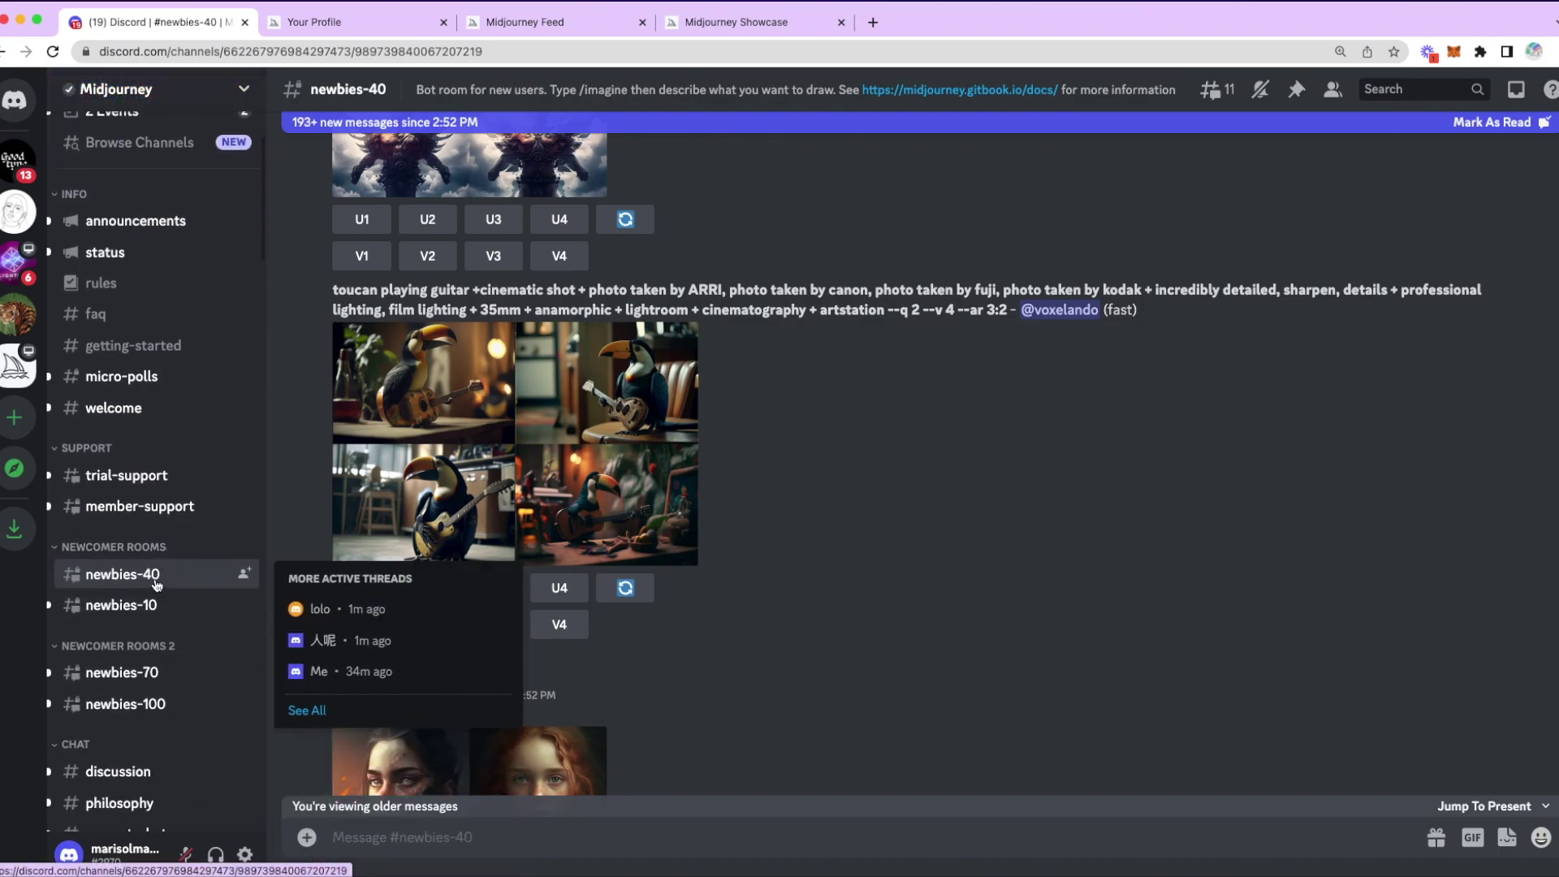
pyautogui.scroll(-2, 150, 625)
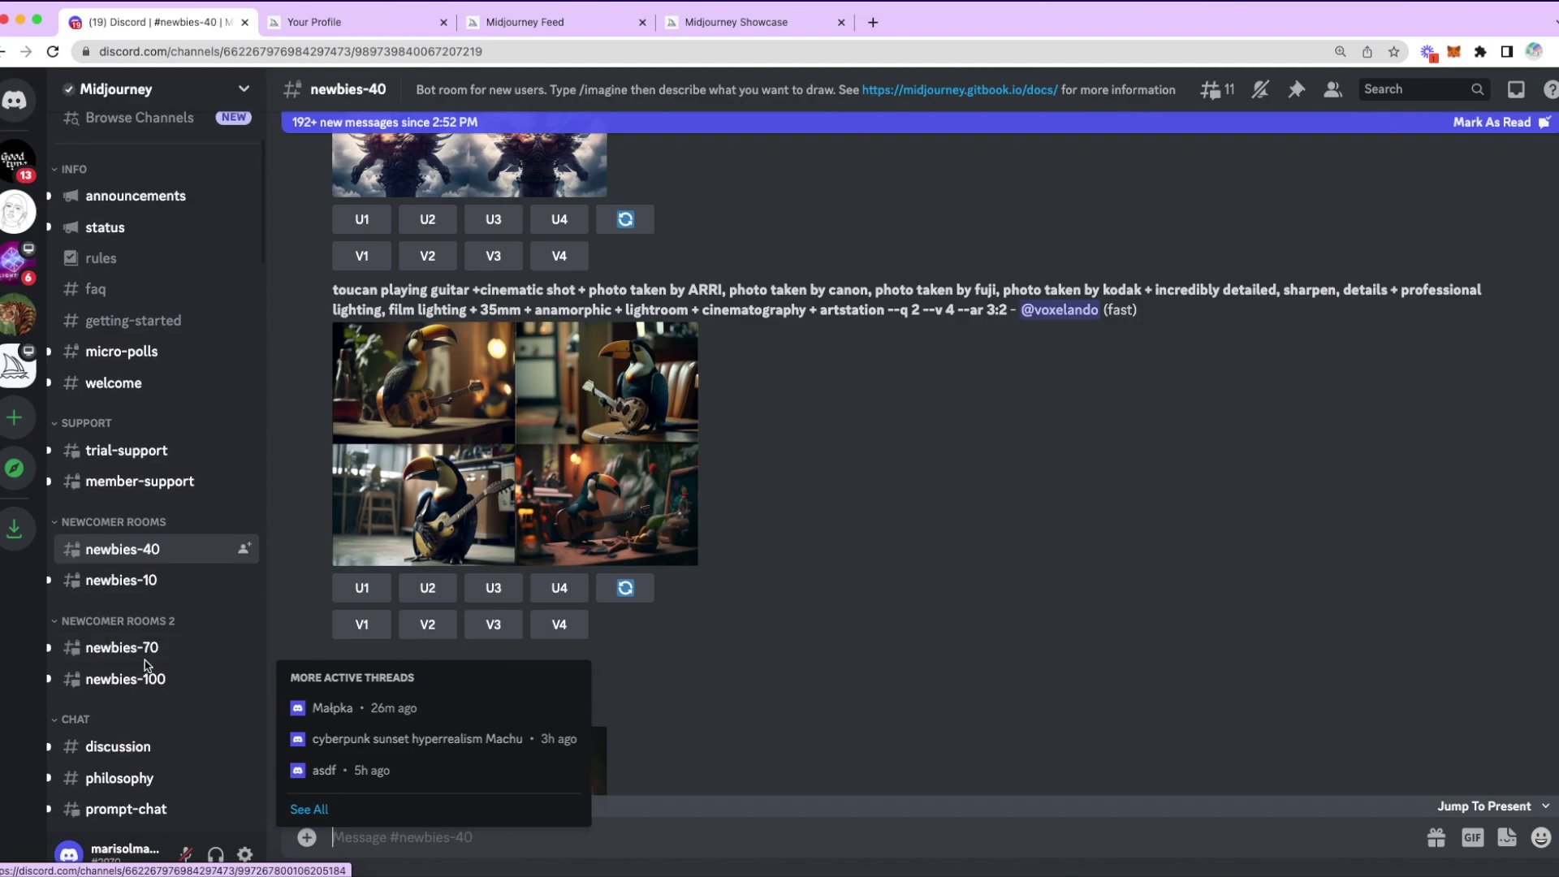
pyautogui.moveTo(159, 536)
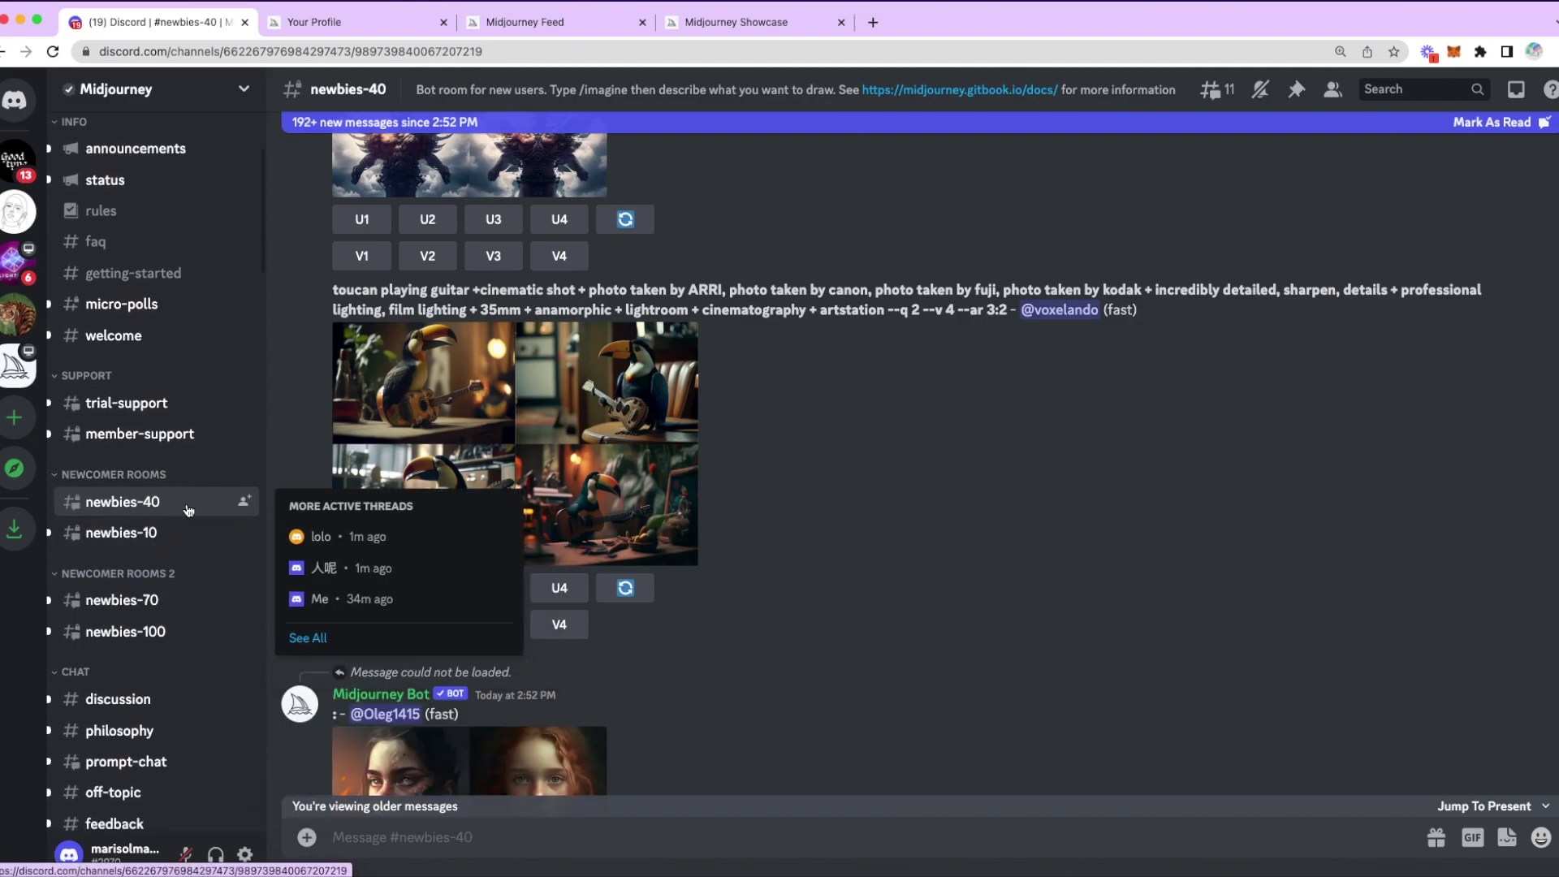
pyautogui.scroll(-2, 185, 617)
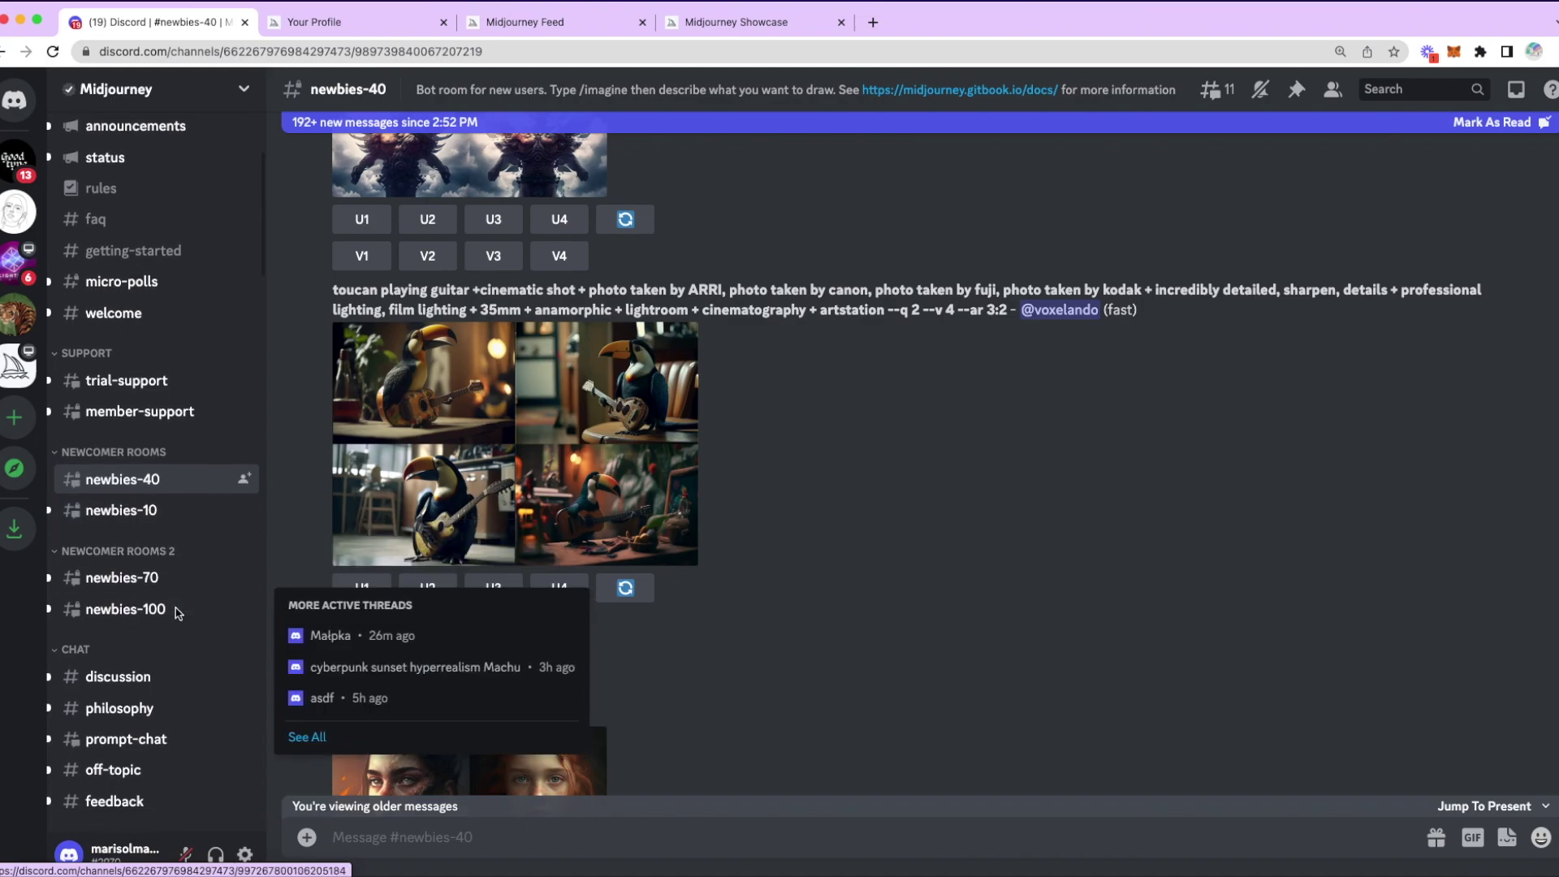
pyautogui.scroll(-5, 193, 689)
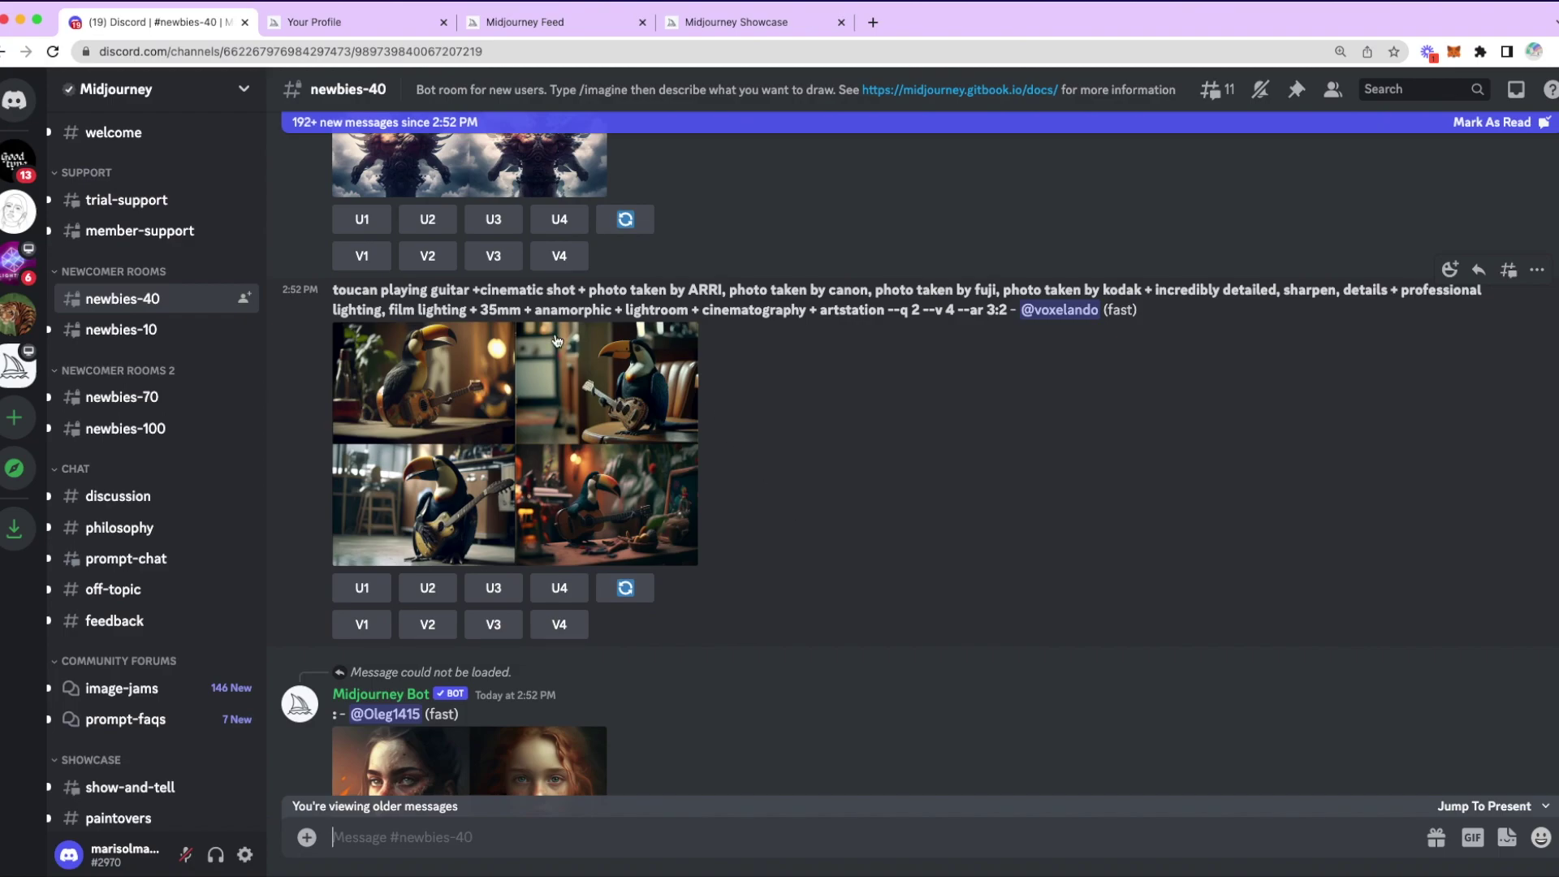
# Highlight the opening of the toucan prompt text to read it closely
pyautogui.moveTo(406, 291); pyautogui.dragTo(658, 292)
pyautogui.click(732, 308)
pyautogui.moveTo(355, 291); pyautogui.dragTo(708, 290)
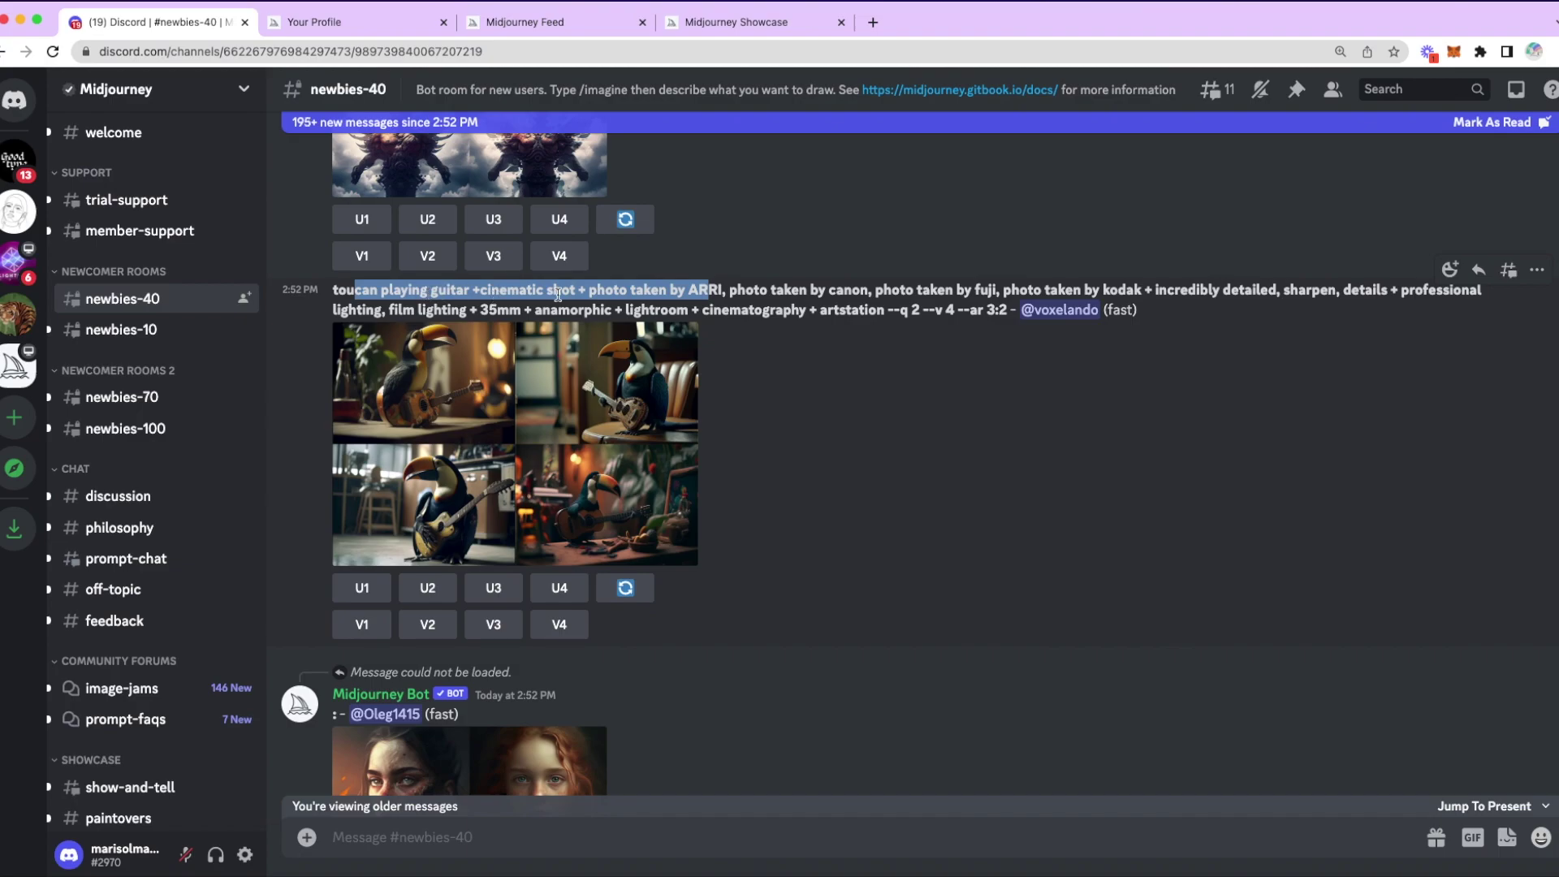
pyautogui.click(788, 310)
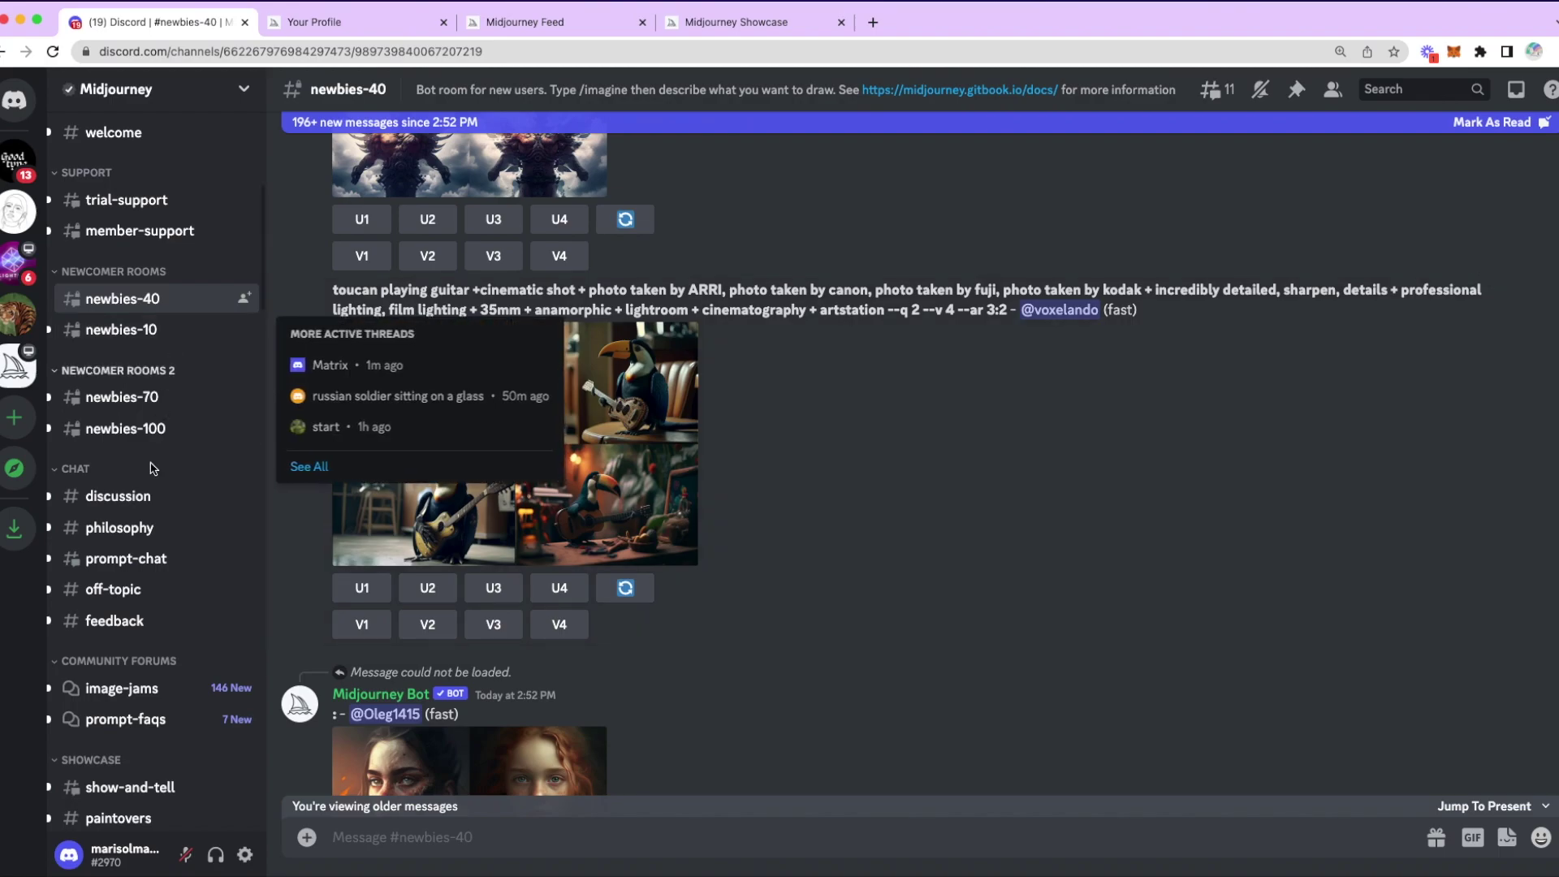
pyautogui.scroll(-2, 170, 490)
pyautogui.scroll(8, 169, 490)
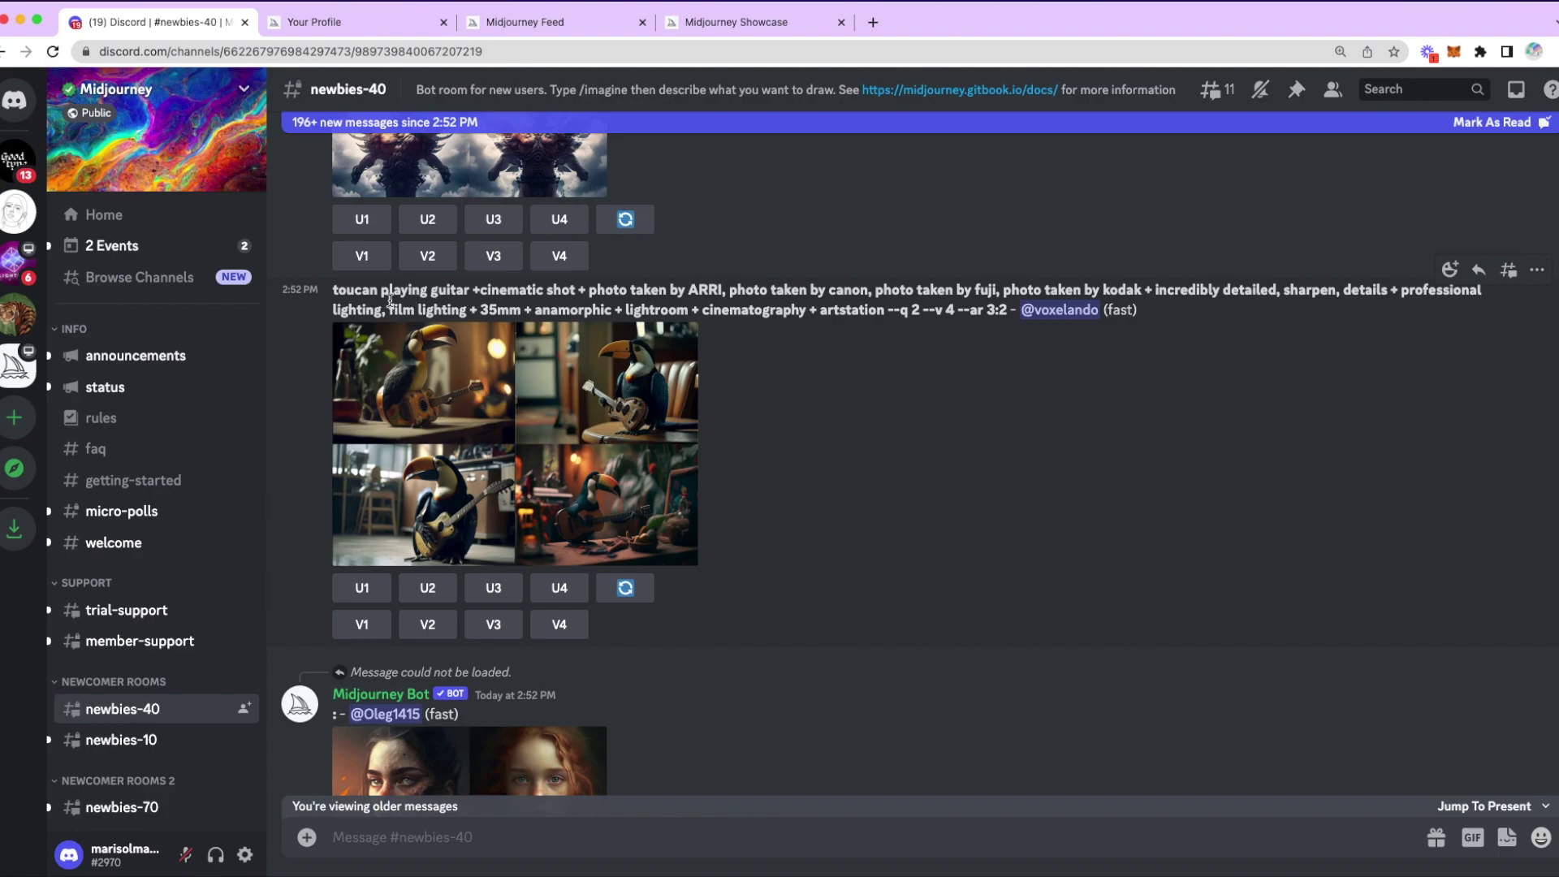
# Pick out the keywords anamorphic, lightroom and artstation, then move on to the kid-and-bus upscale
pyautogui.moveTo(343, 293); pyautogui.dragTo(487, 292)
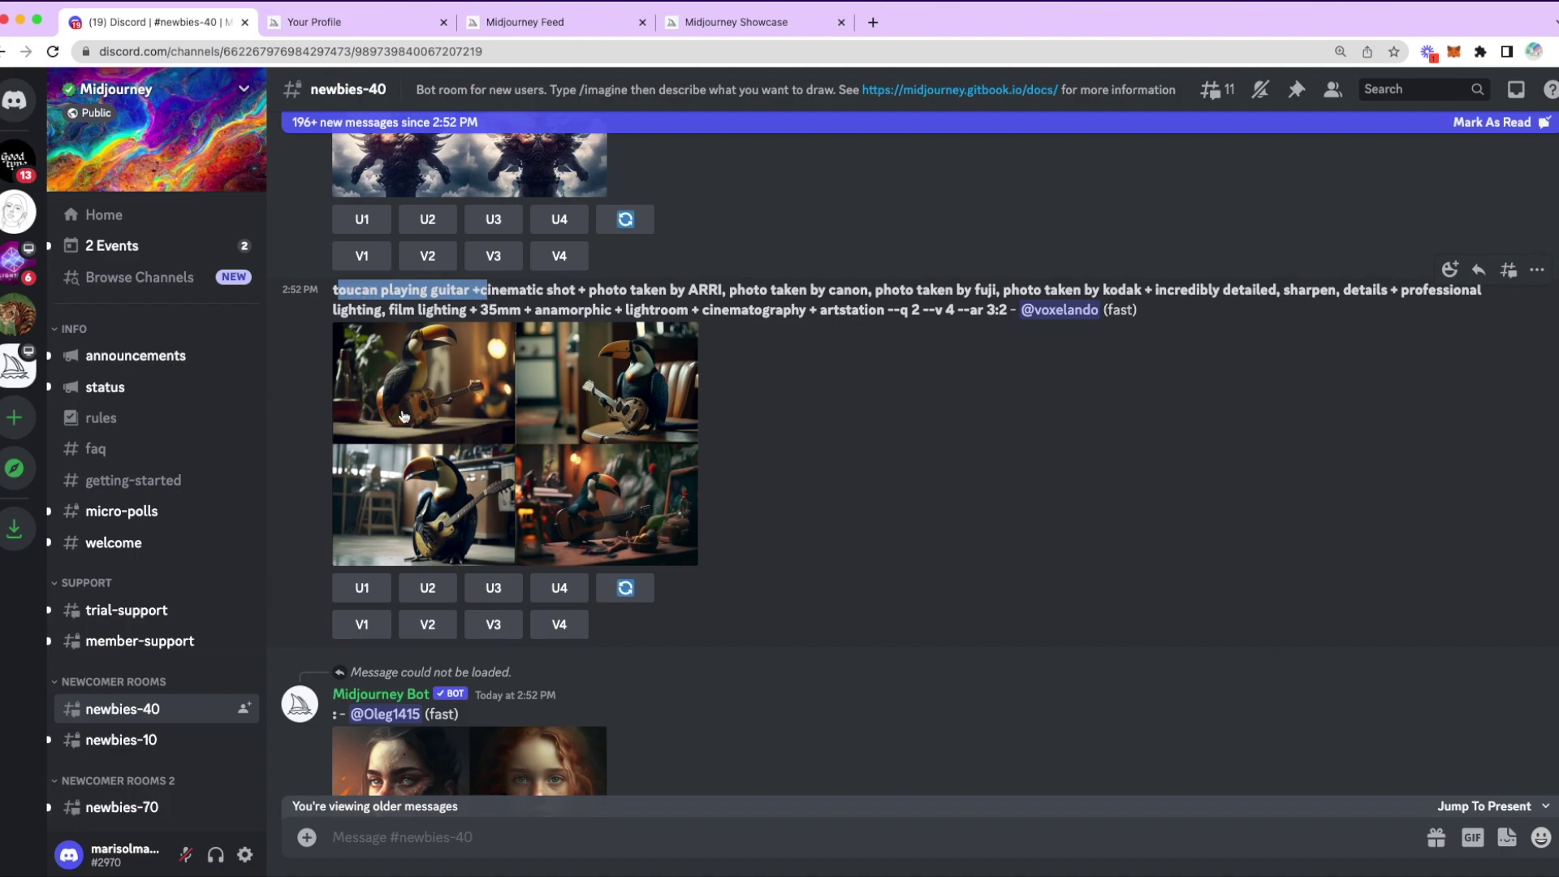
pyautogui.doubleClick(557, 310)
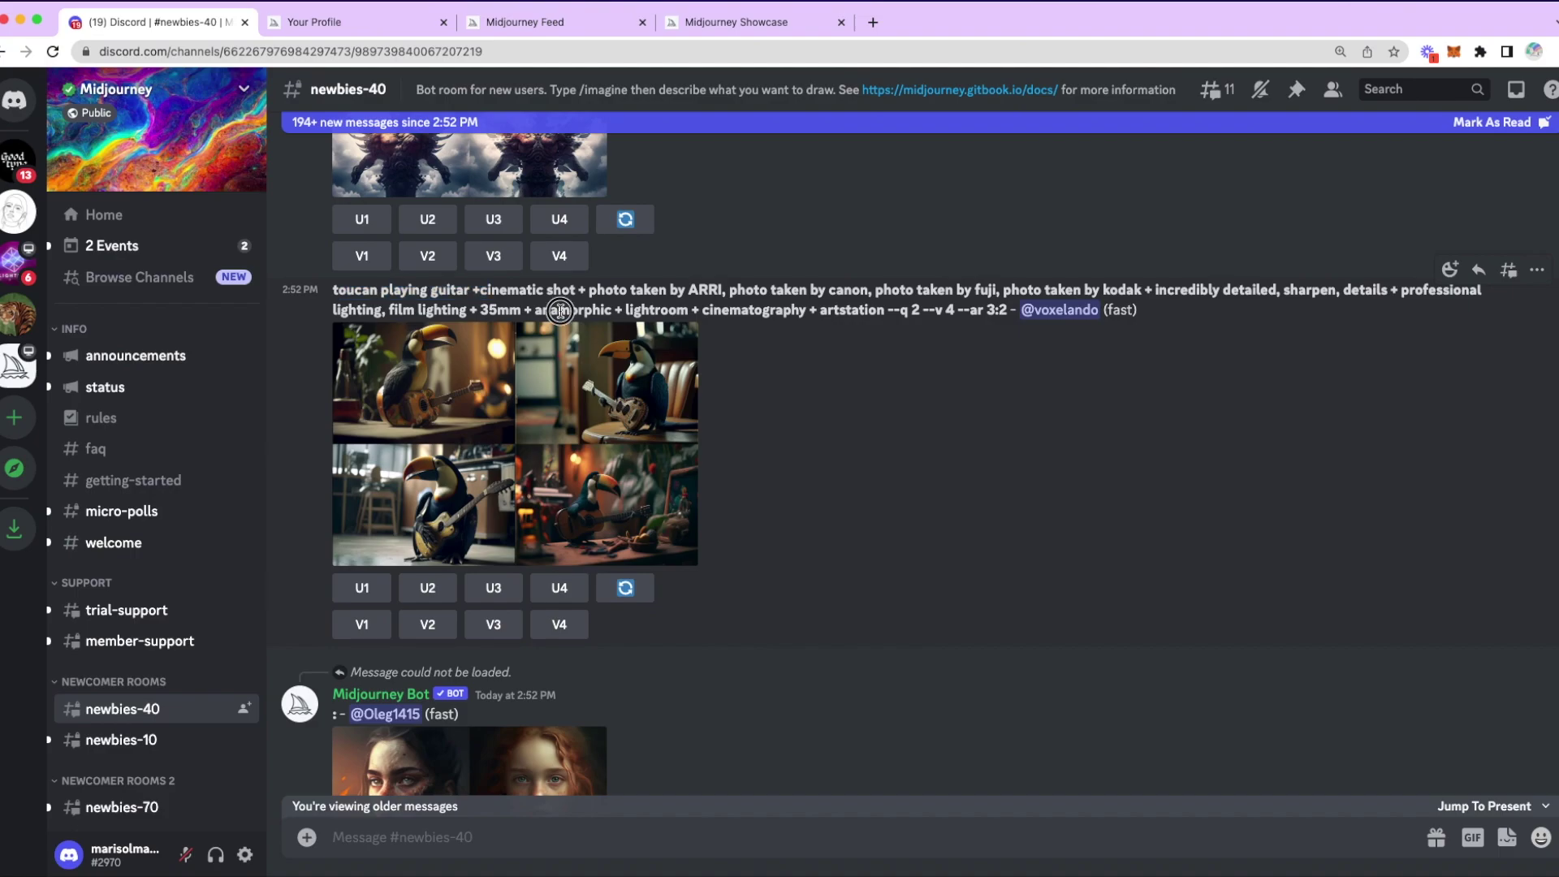
pyautogui.doubleClick(667, 310)
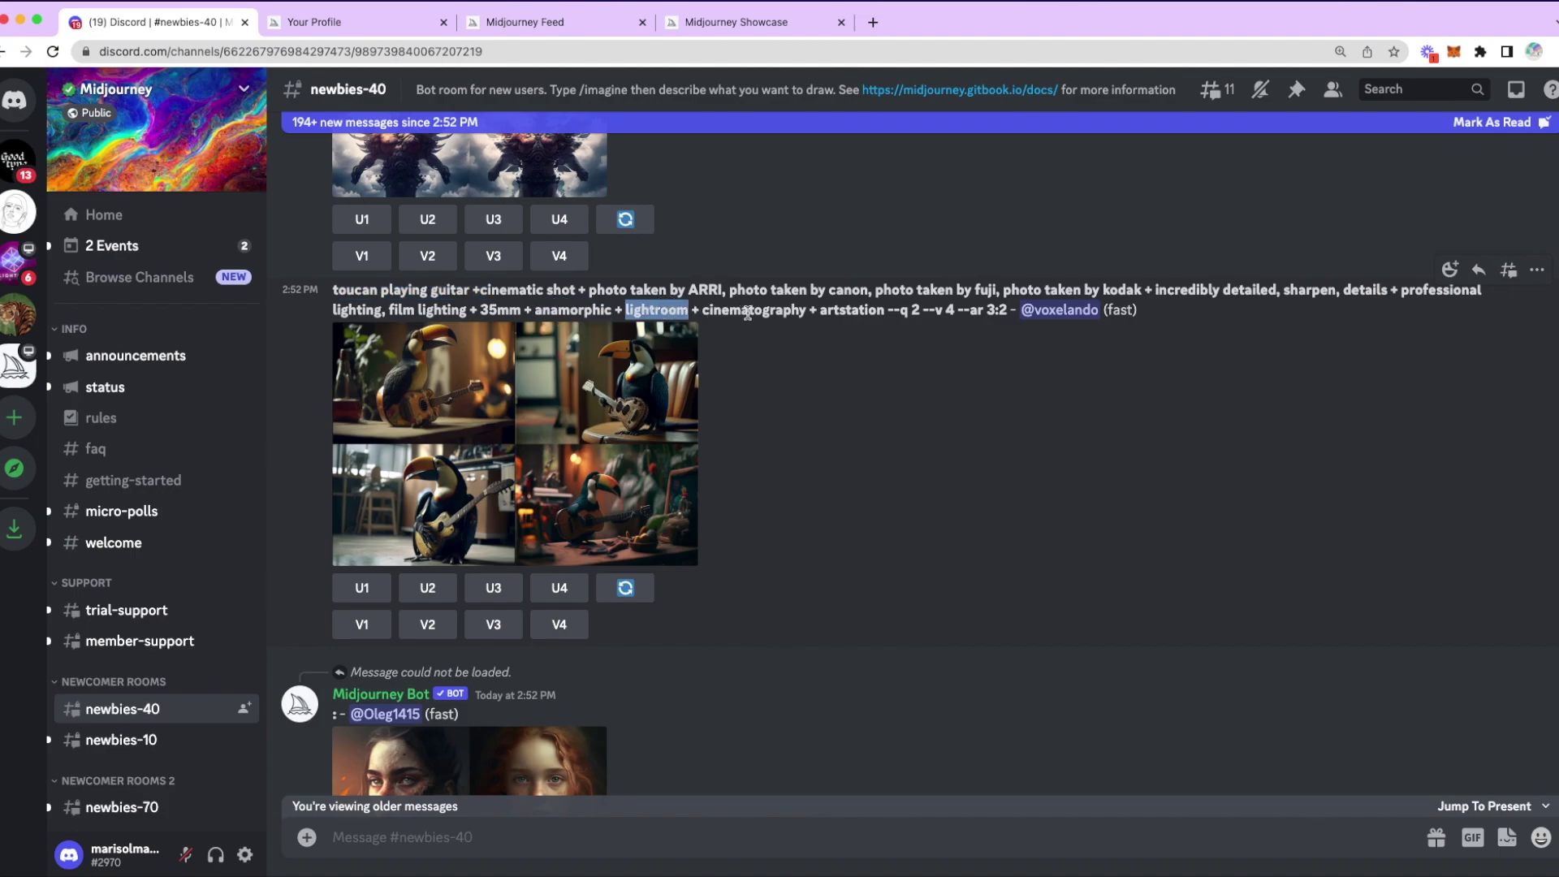
pyautogui.doubleClick(851, 310)
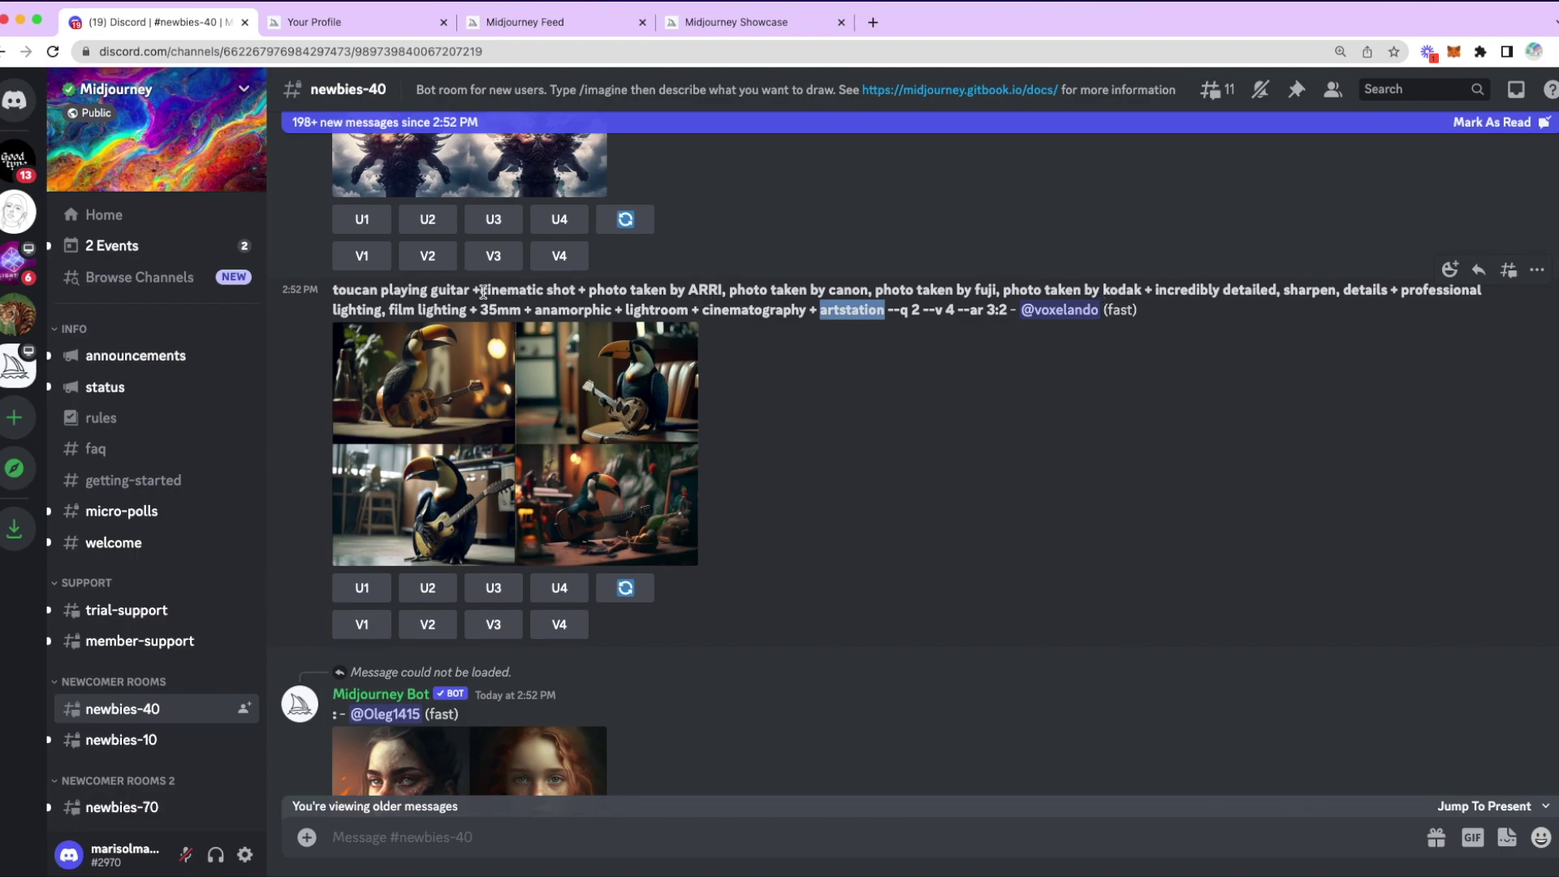
pyautogui.scroll(-5, 831, 498)
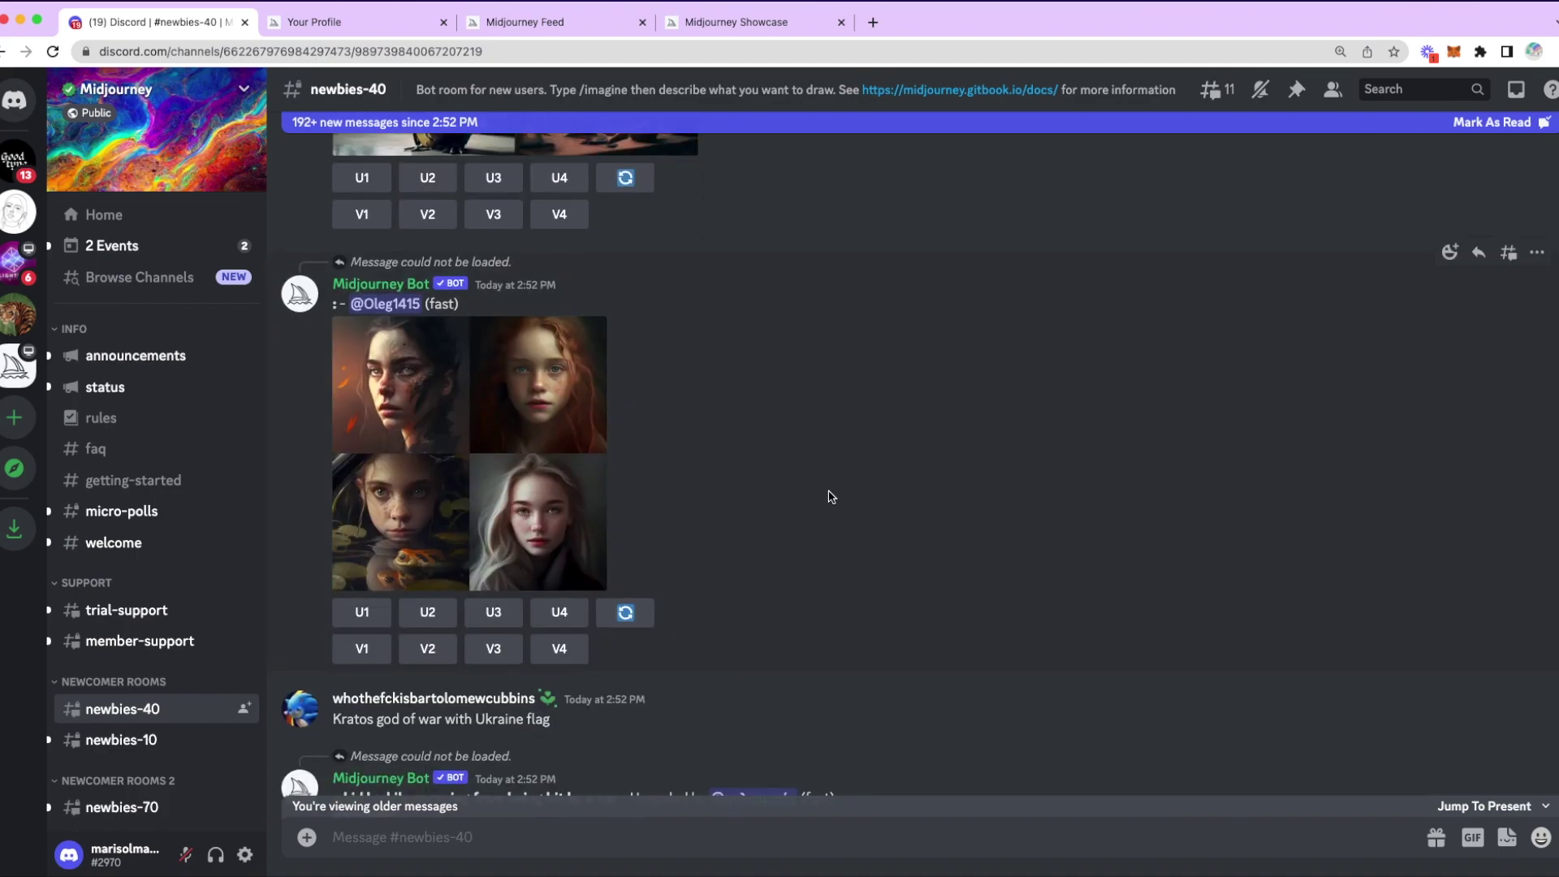
pyautogui.scroll(-7, 831, 497)
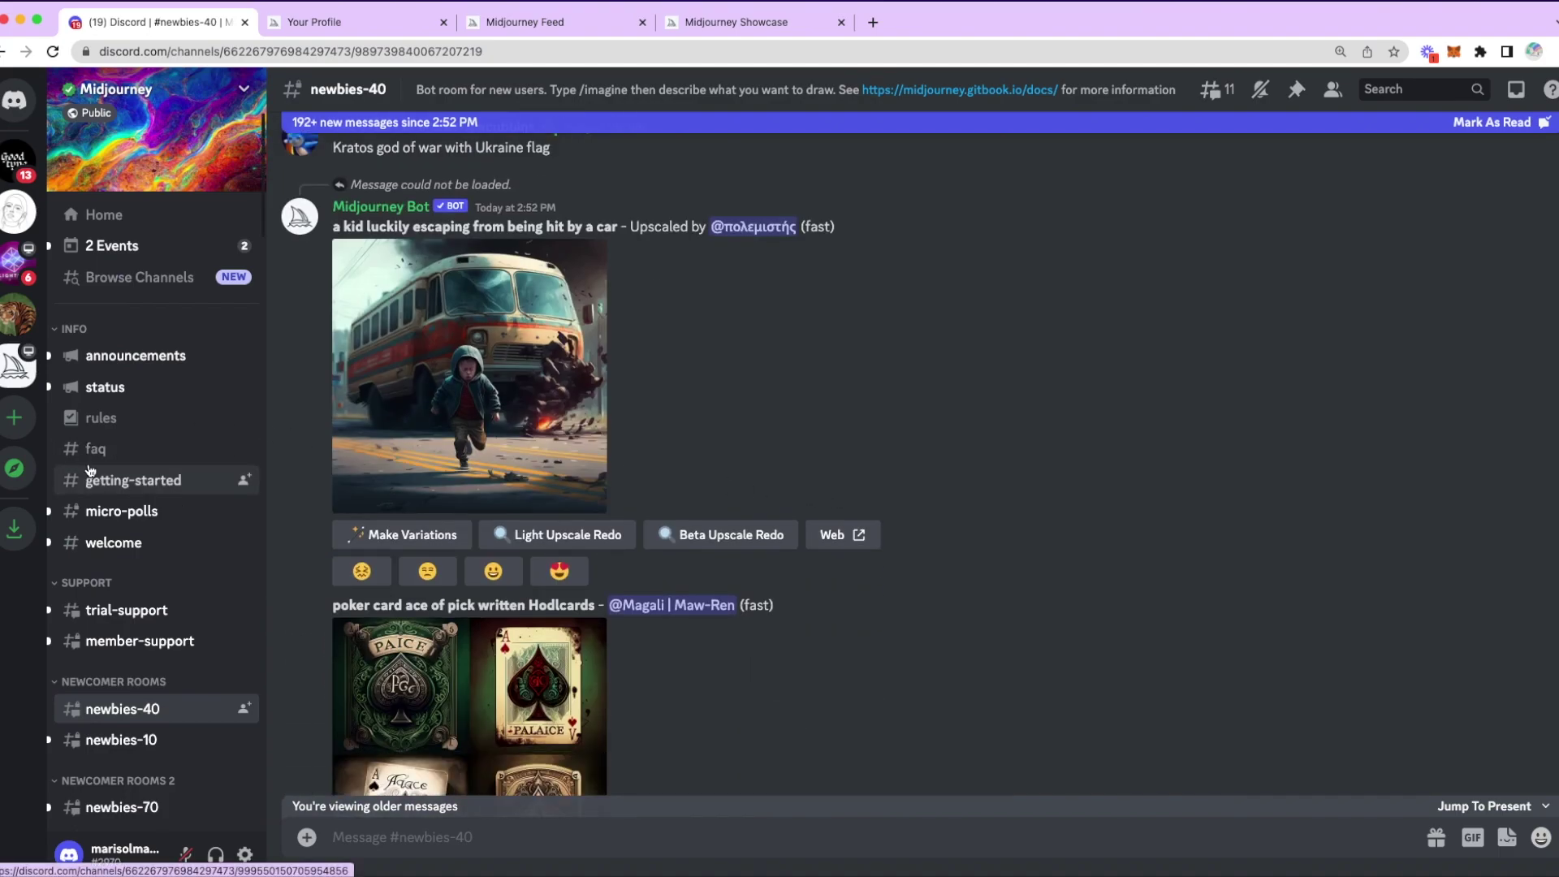
# Switch to the Midjourney Bot direct messages and scroll back through the earlier floral portrait upscales
pyautogui.click(15, 102)
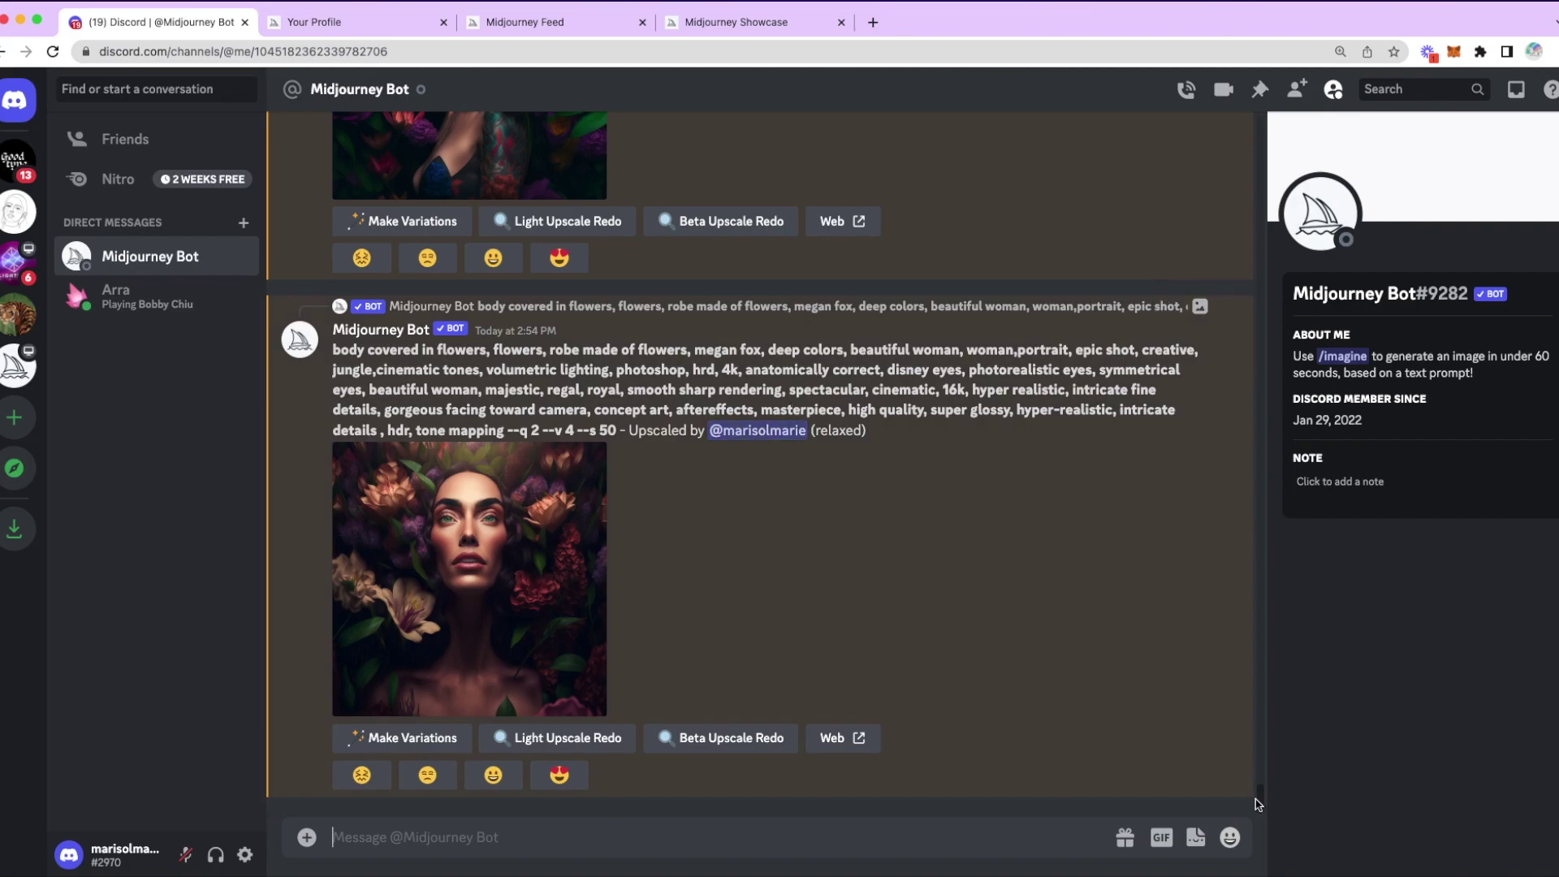
pyautogui.moveTo(1260, 794); pyautogui.dragTo(1259, 451)
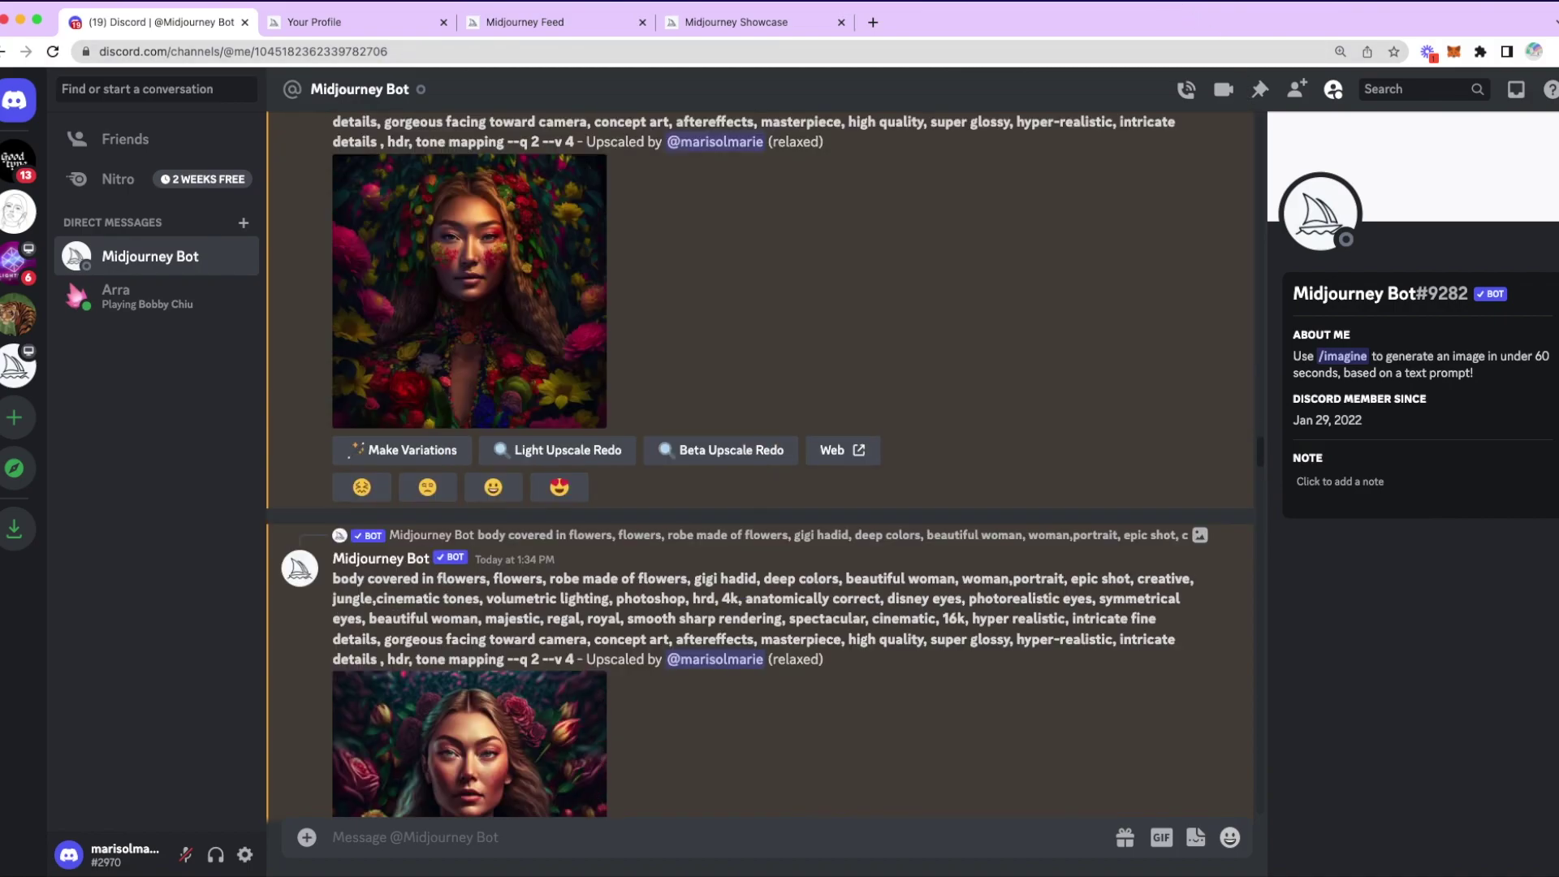
pyautogui.scroll(5, 925, 621)
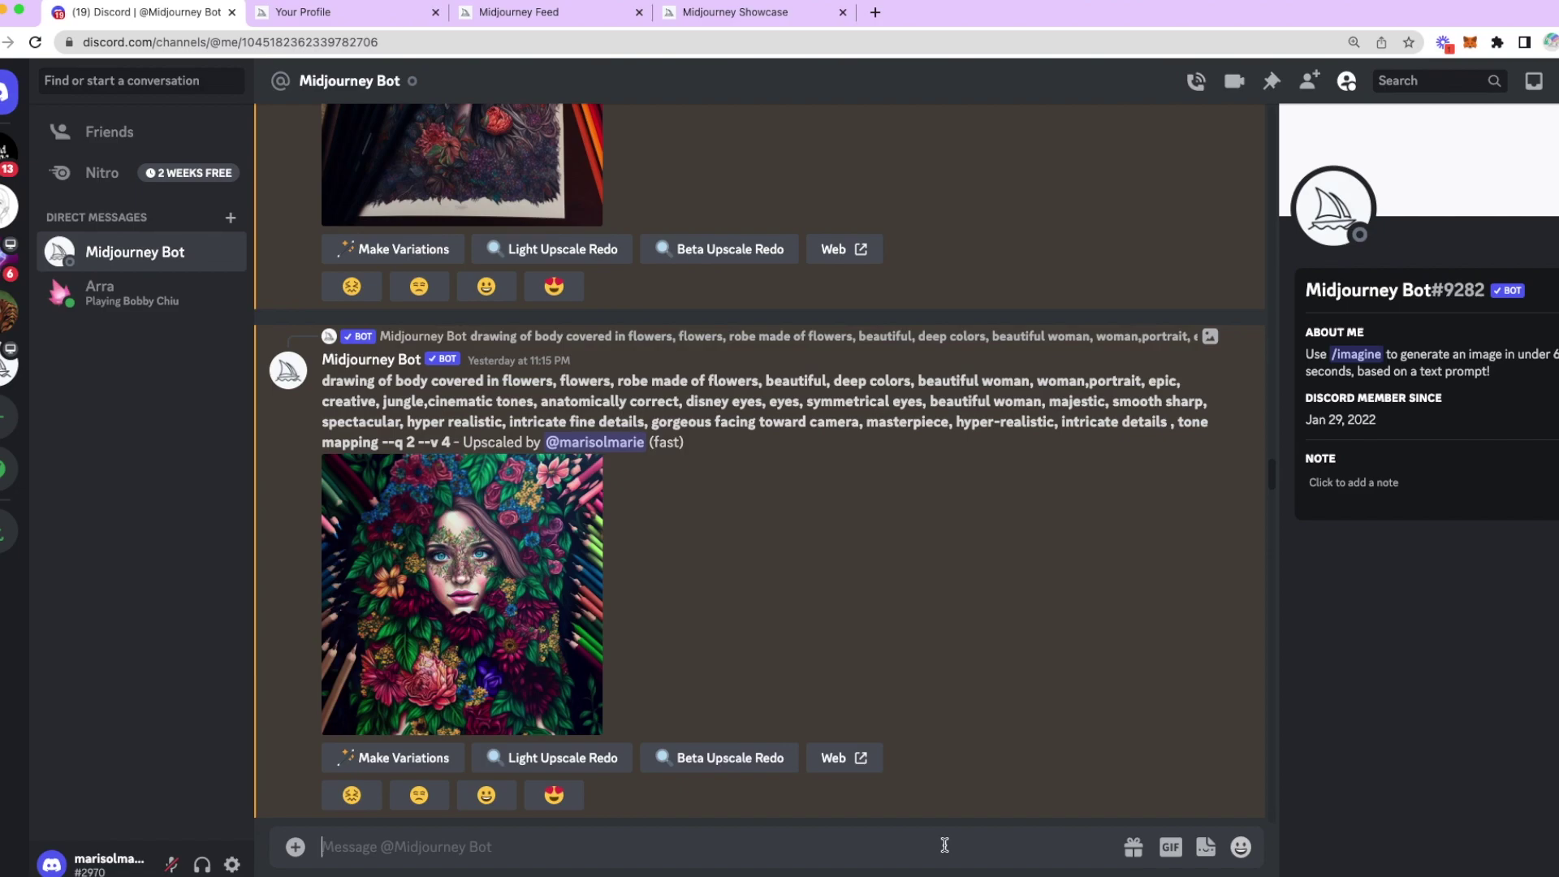
# Enter the /imagine command so an empty prompt field is ready
pyautogui.write('/')
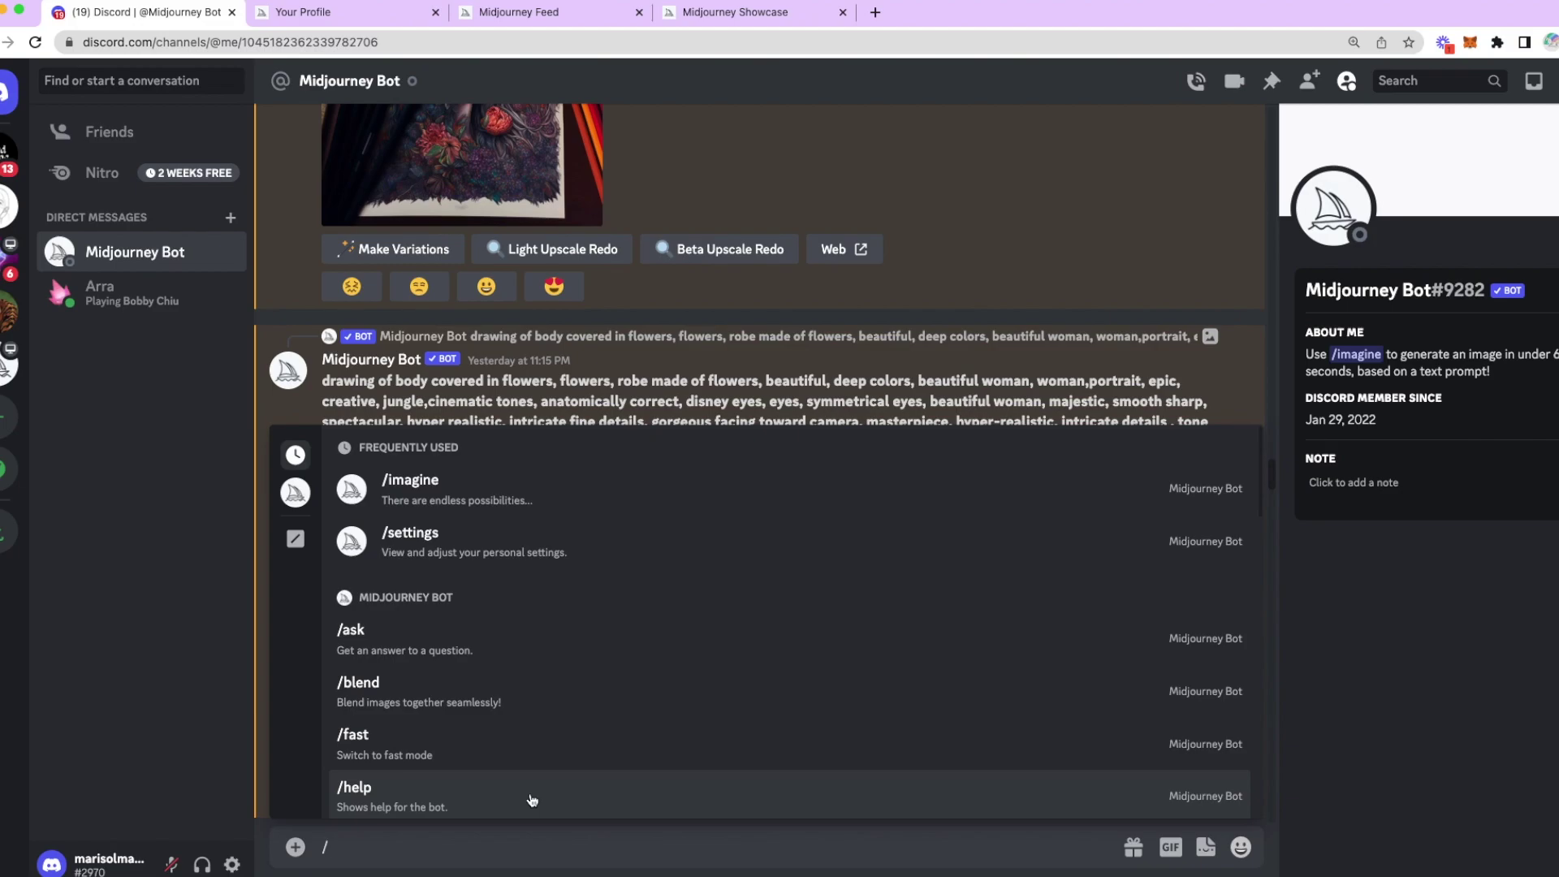
pyautogui.write('imagine')
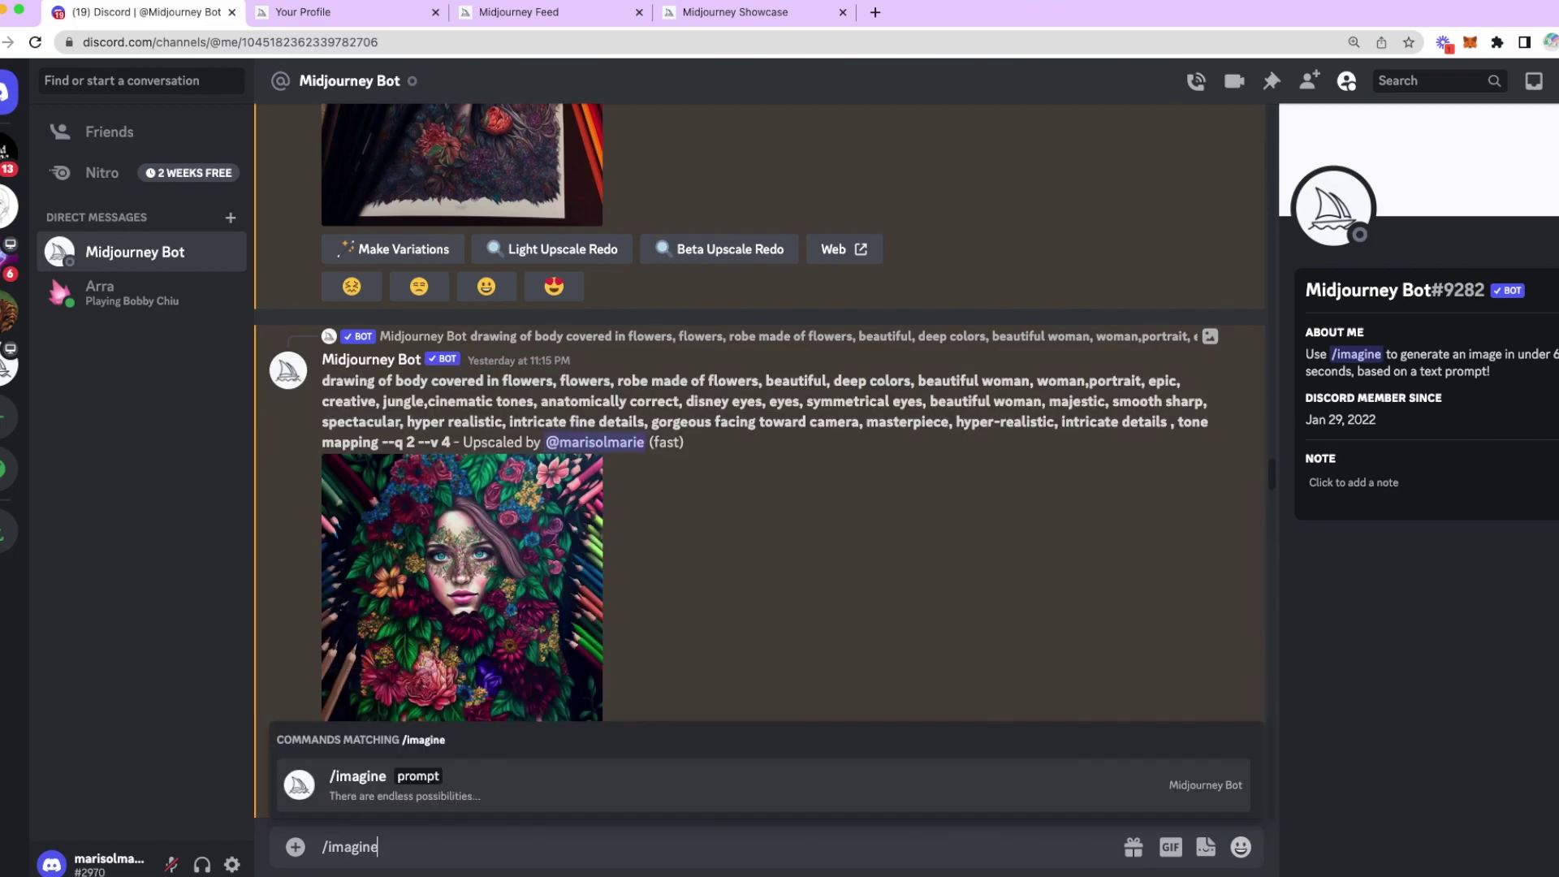
pyautogui.press('Tab')
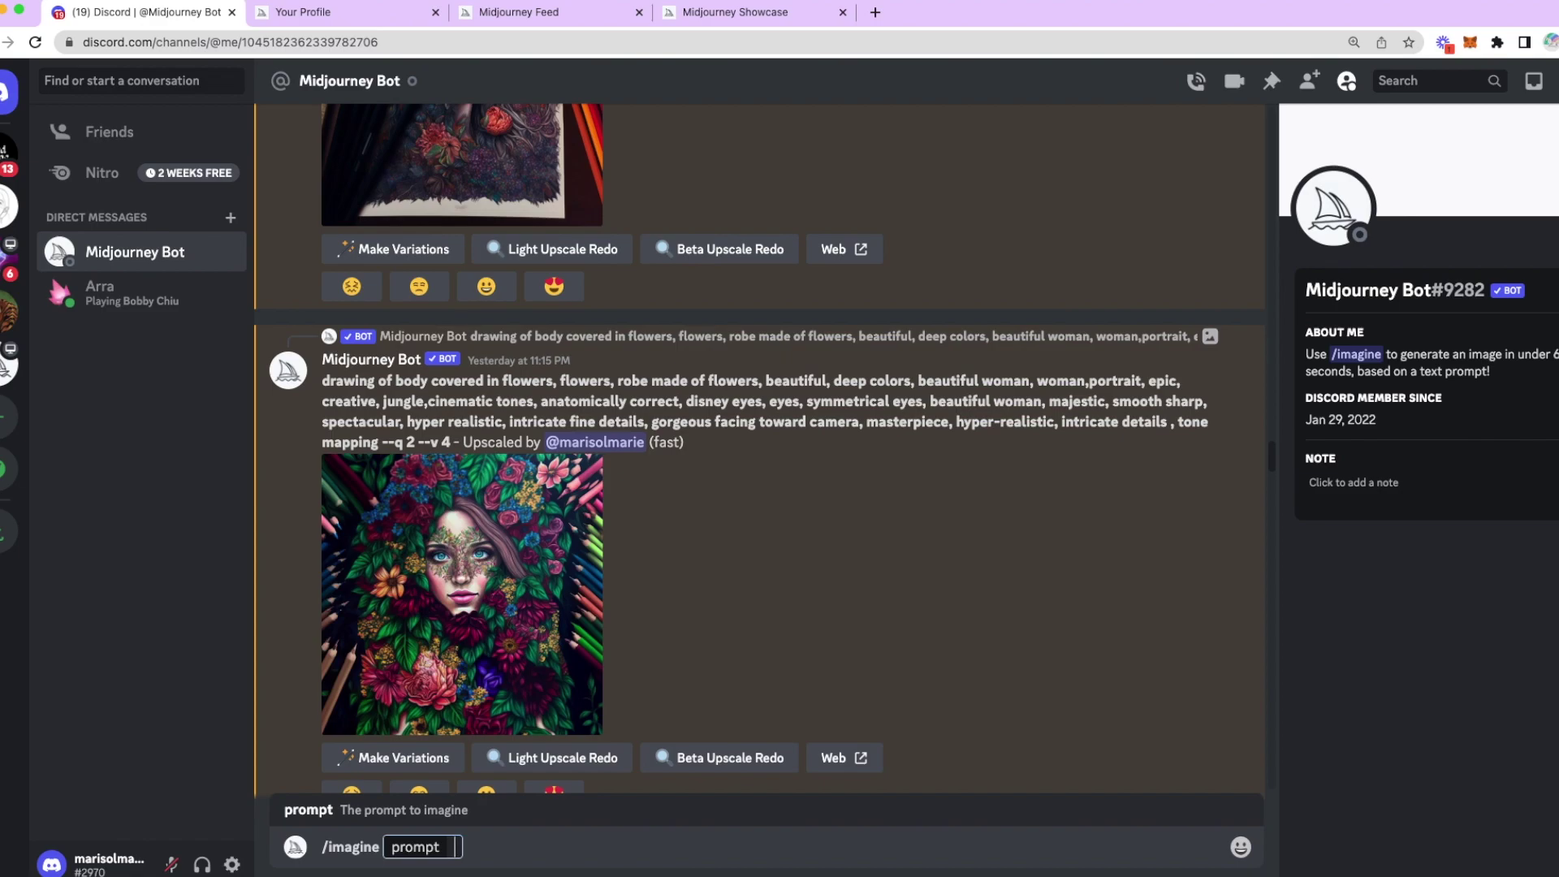
# Submit the prompt 'house' and highlight the job's relaxed-mode label
pyautogui.write('house')
pyautogui.press('Return')
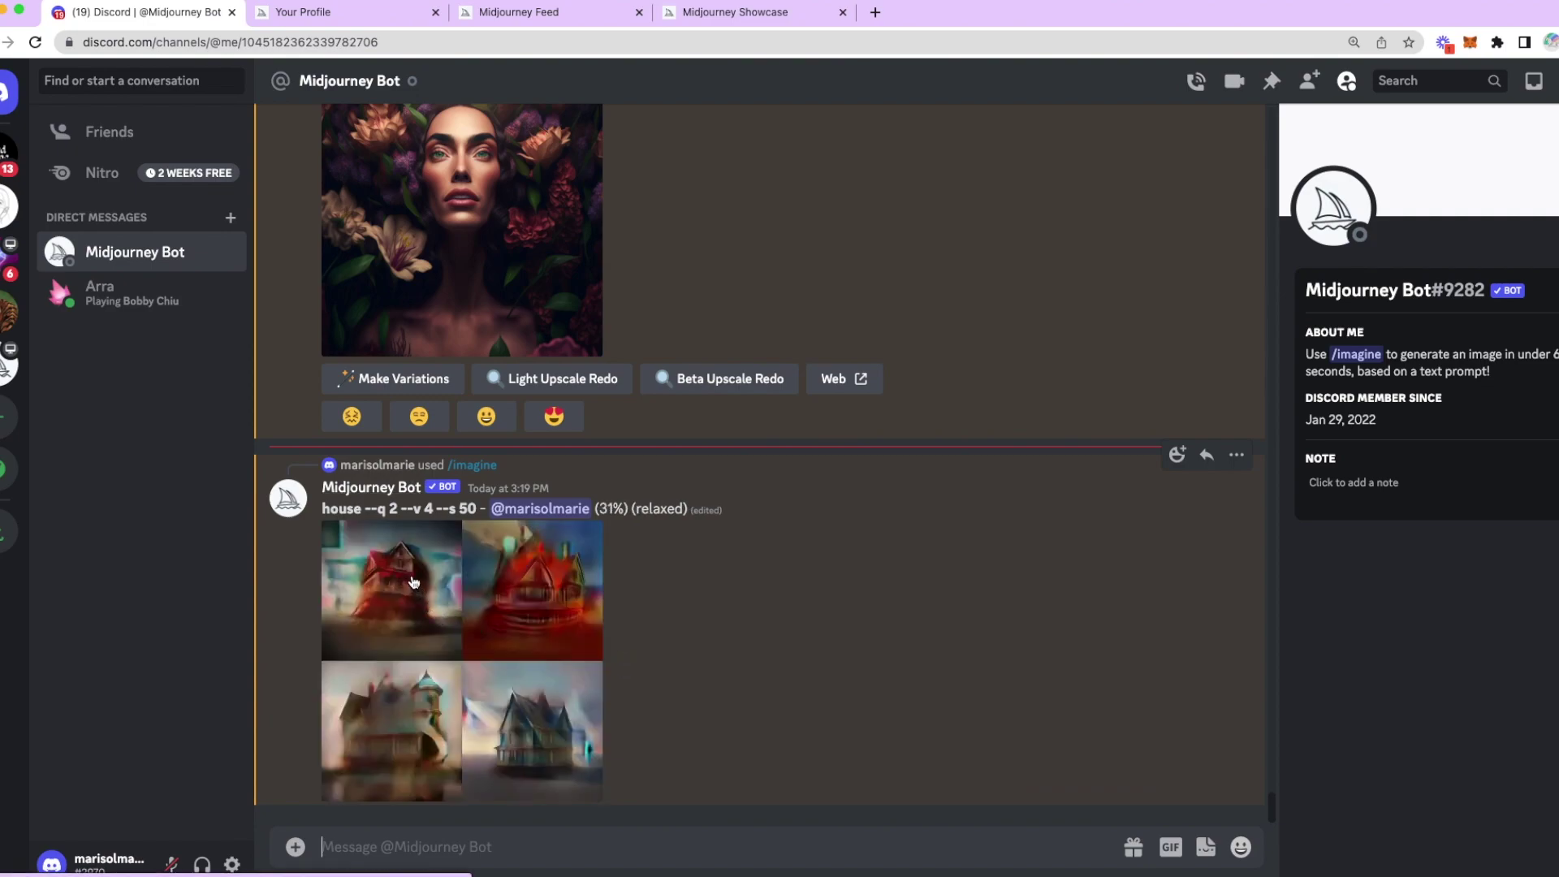
pyautogui.moveTo(632, 510); pyautogui.dragTo(689, 510)
# Clear the relaxed-label highlight while the four-image house grid finishes rendering
pyautogui.click(684, 510)
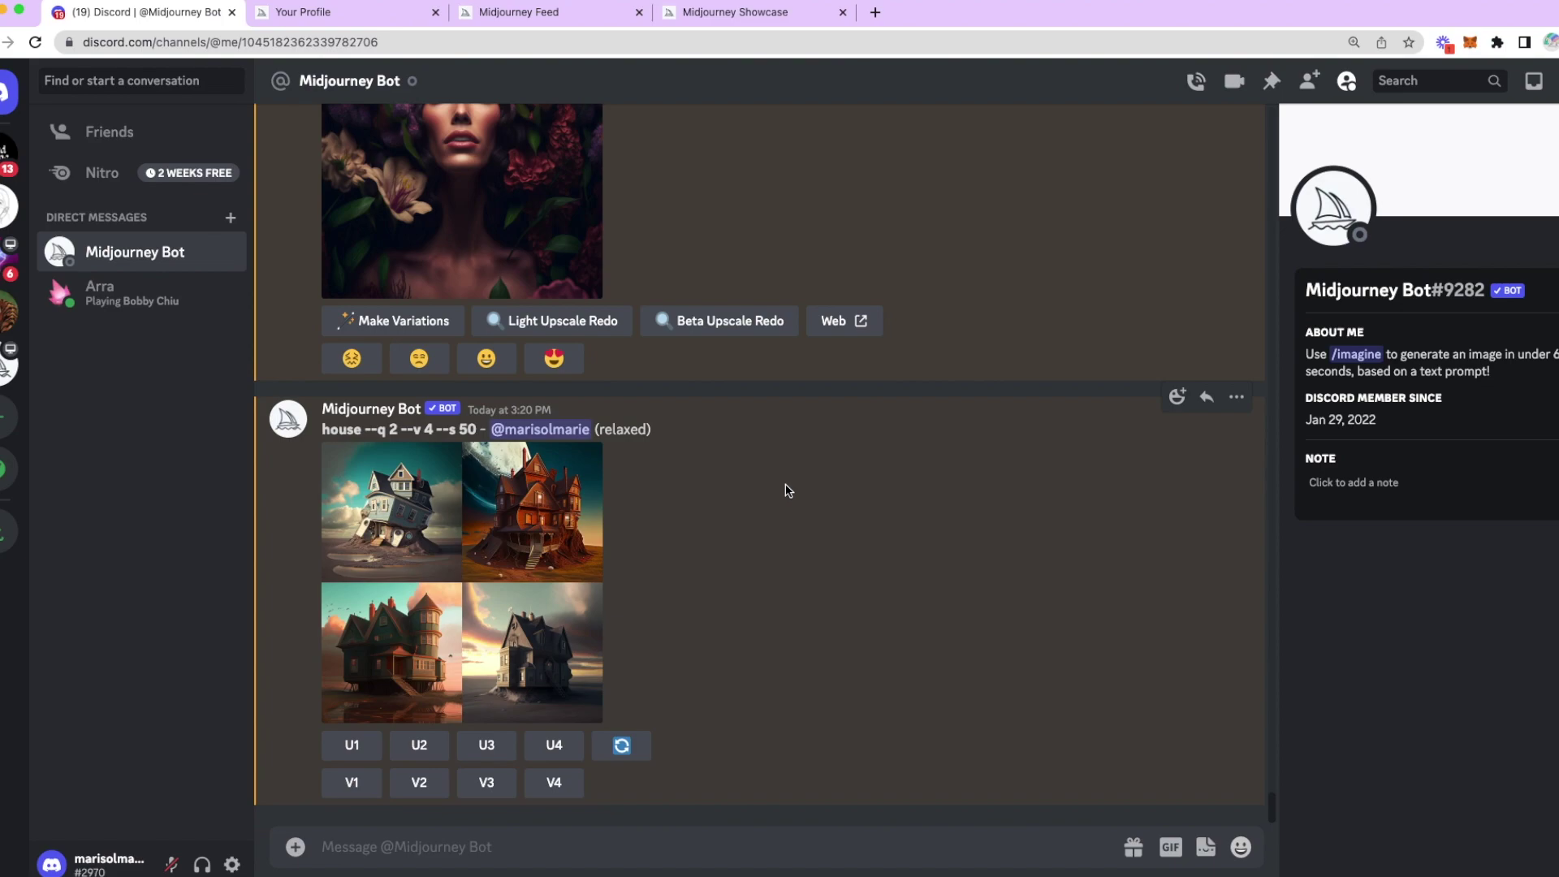
# Run /settings to show the bot's panel: version 4, High quality, Style low, Relax mode
pyautogui.click(445, 853)
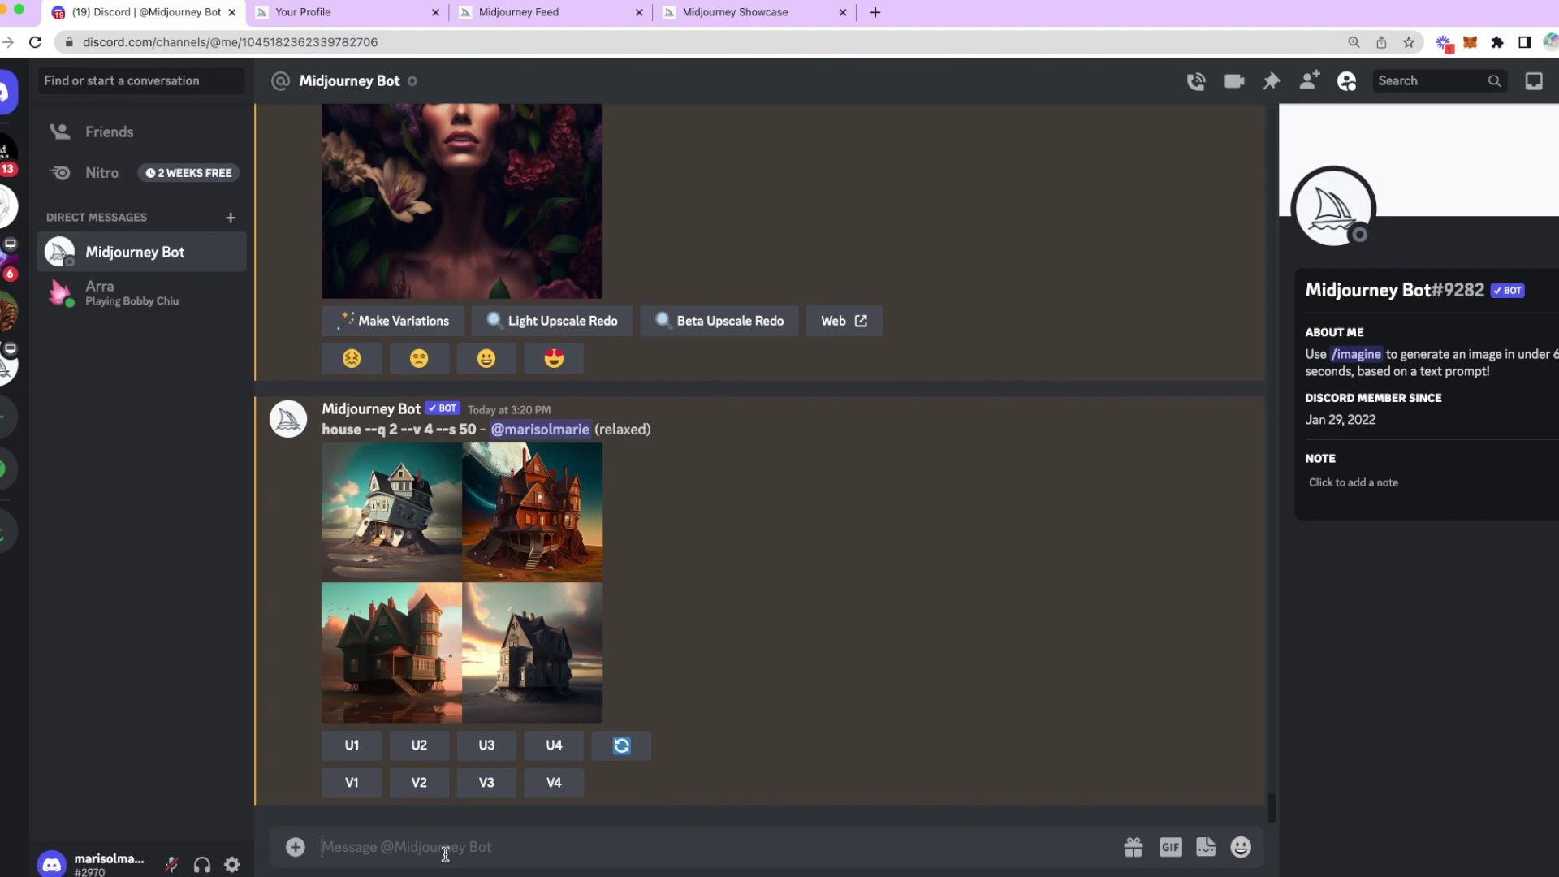
pyautogui.write('/')
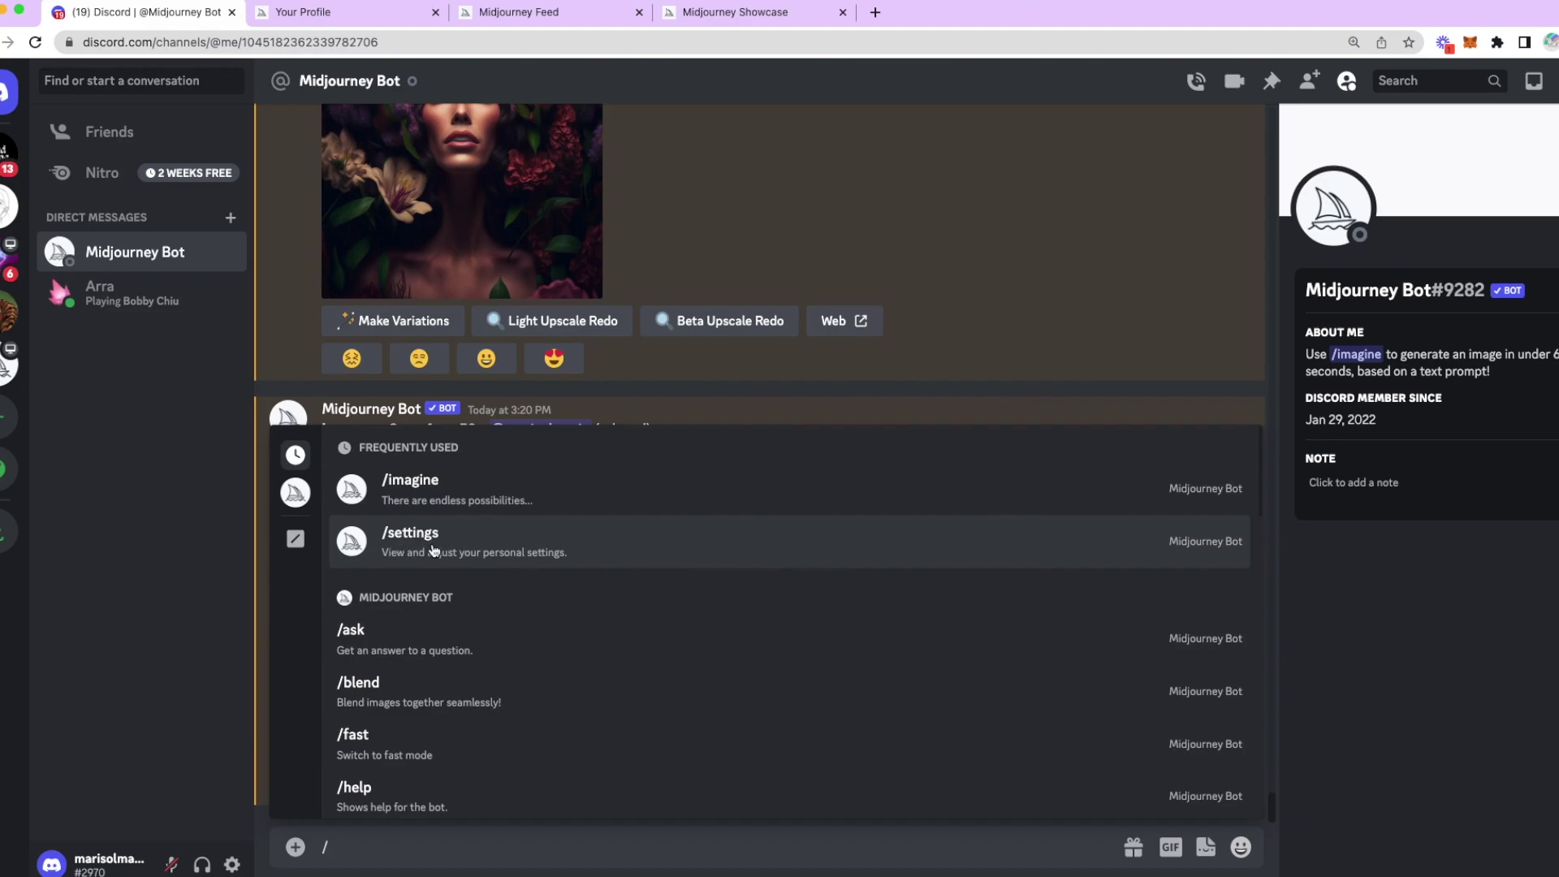
pyautogui.write('set')
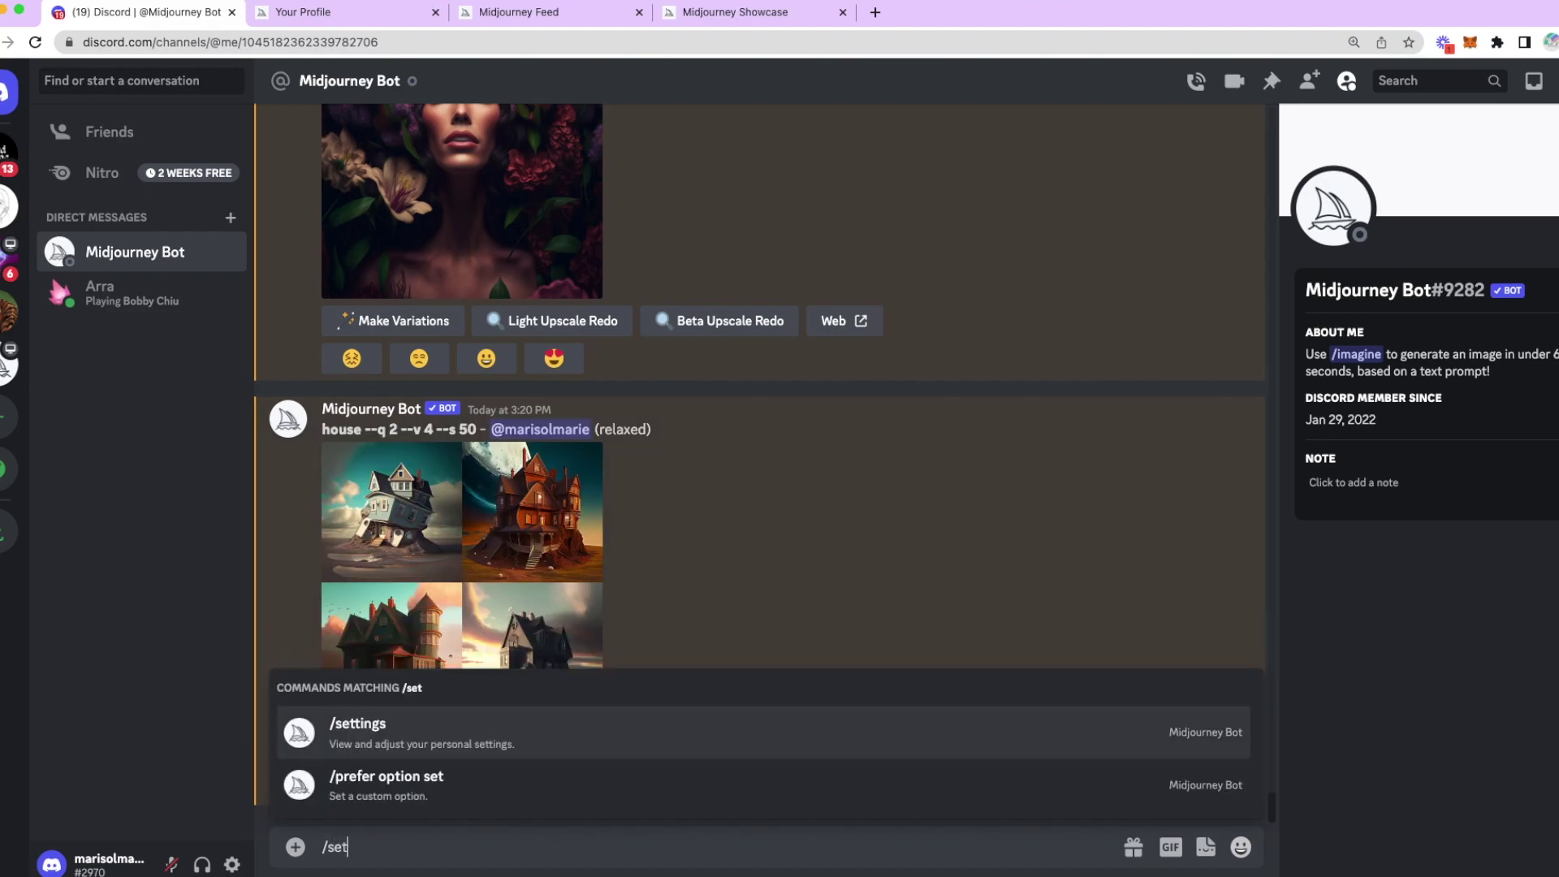
pyautogui.click(349, 728)
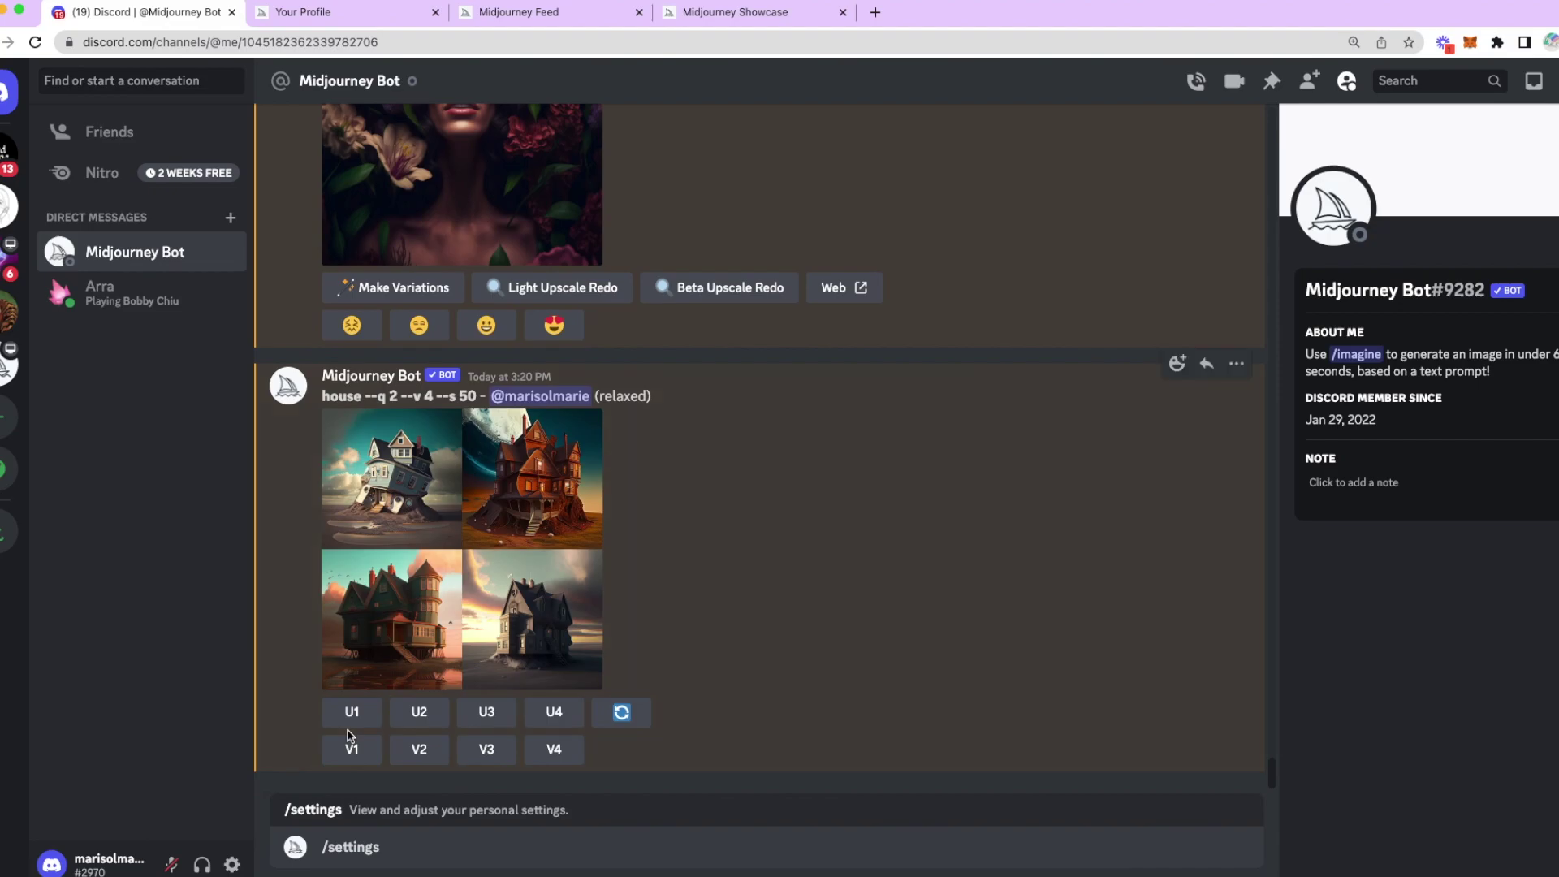
pyautogui.press('Return')
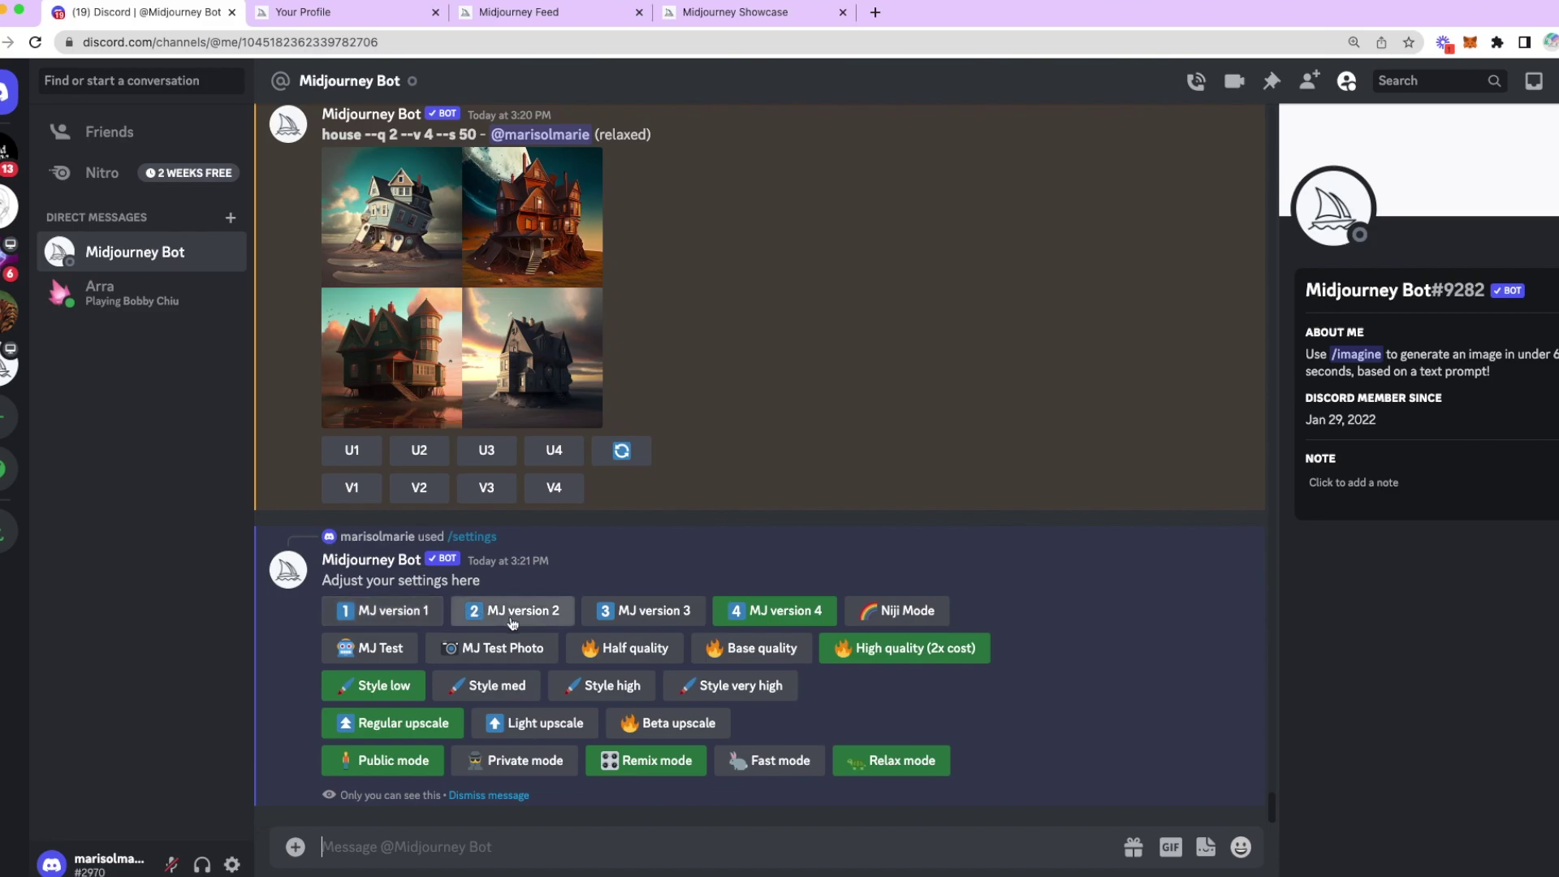
pyautogui.click(792, 615)
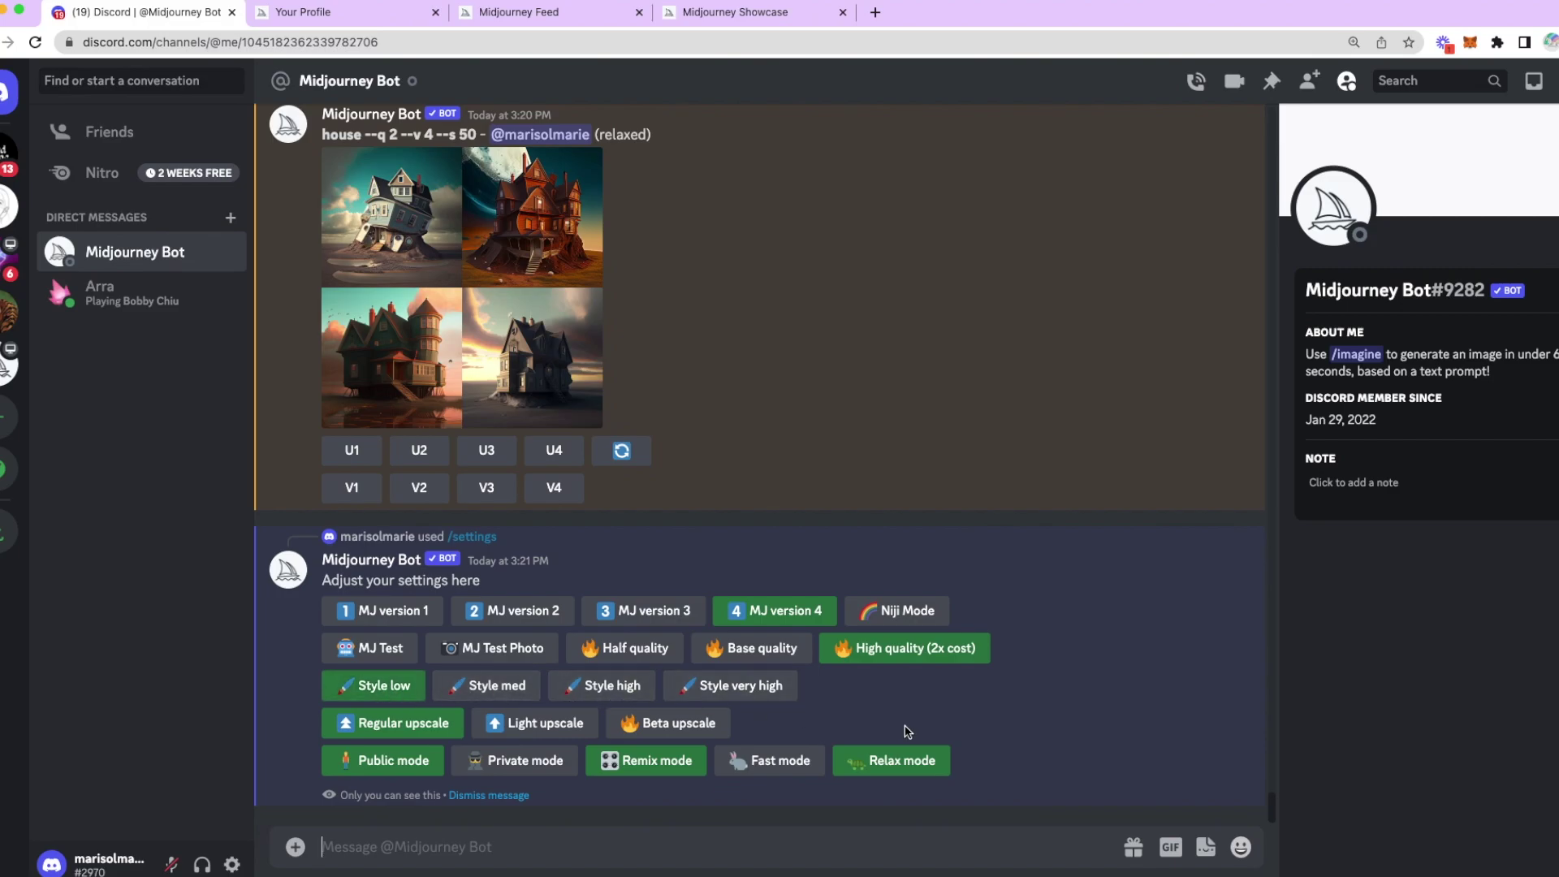
pyautogui.click(488, 688)
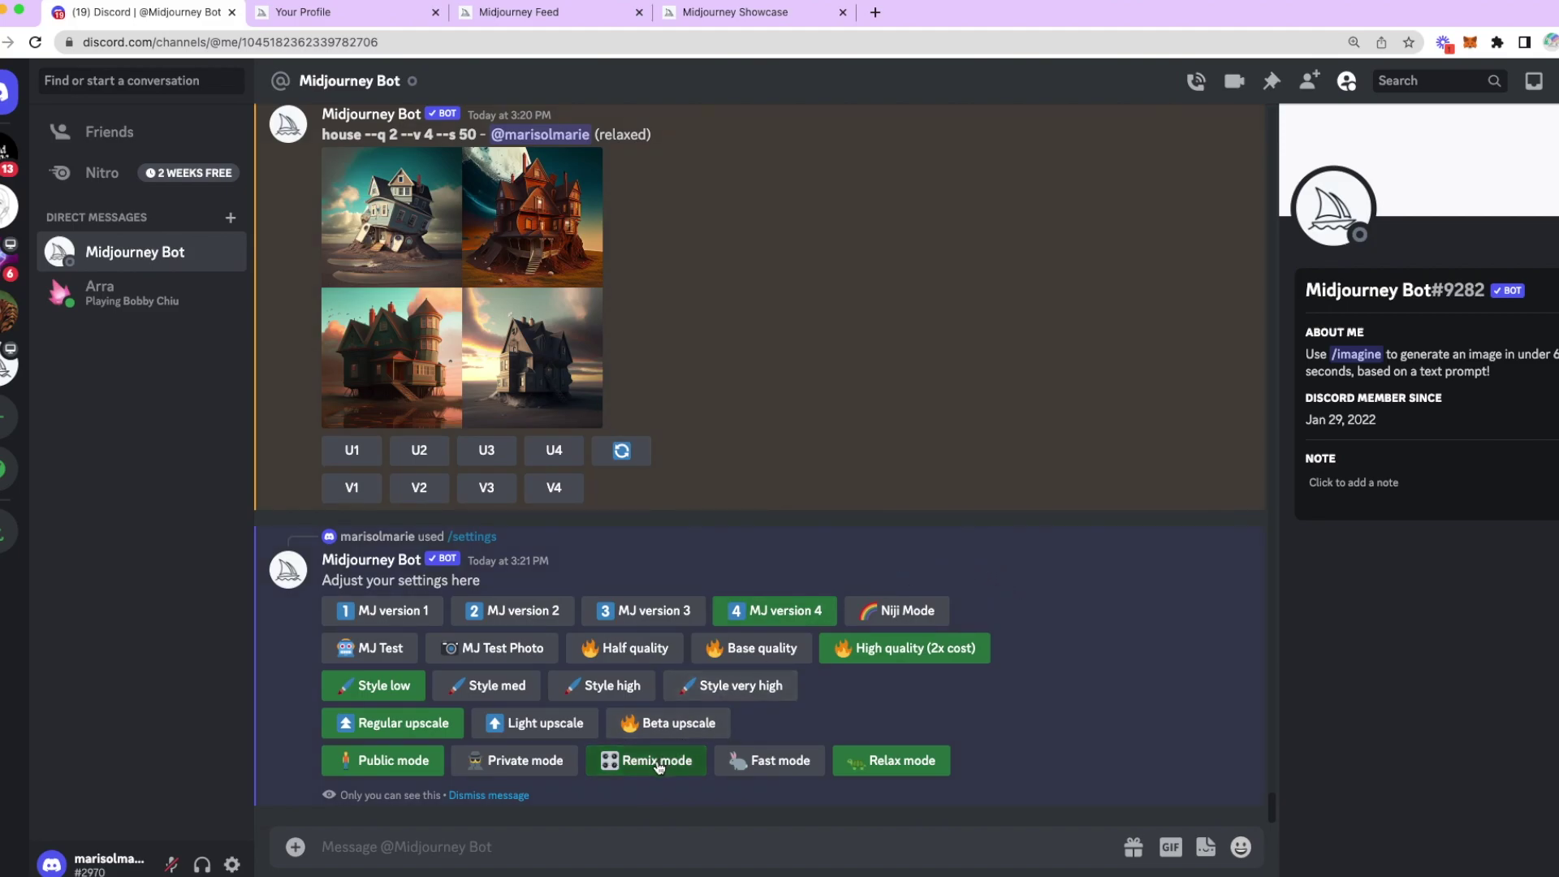
# Enlarge the four-image house grid in the image viewer for a closer look
pyautogui.click(813, 416)
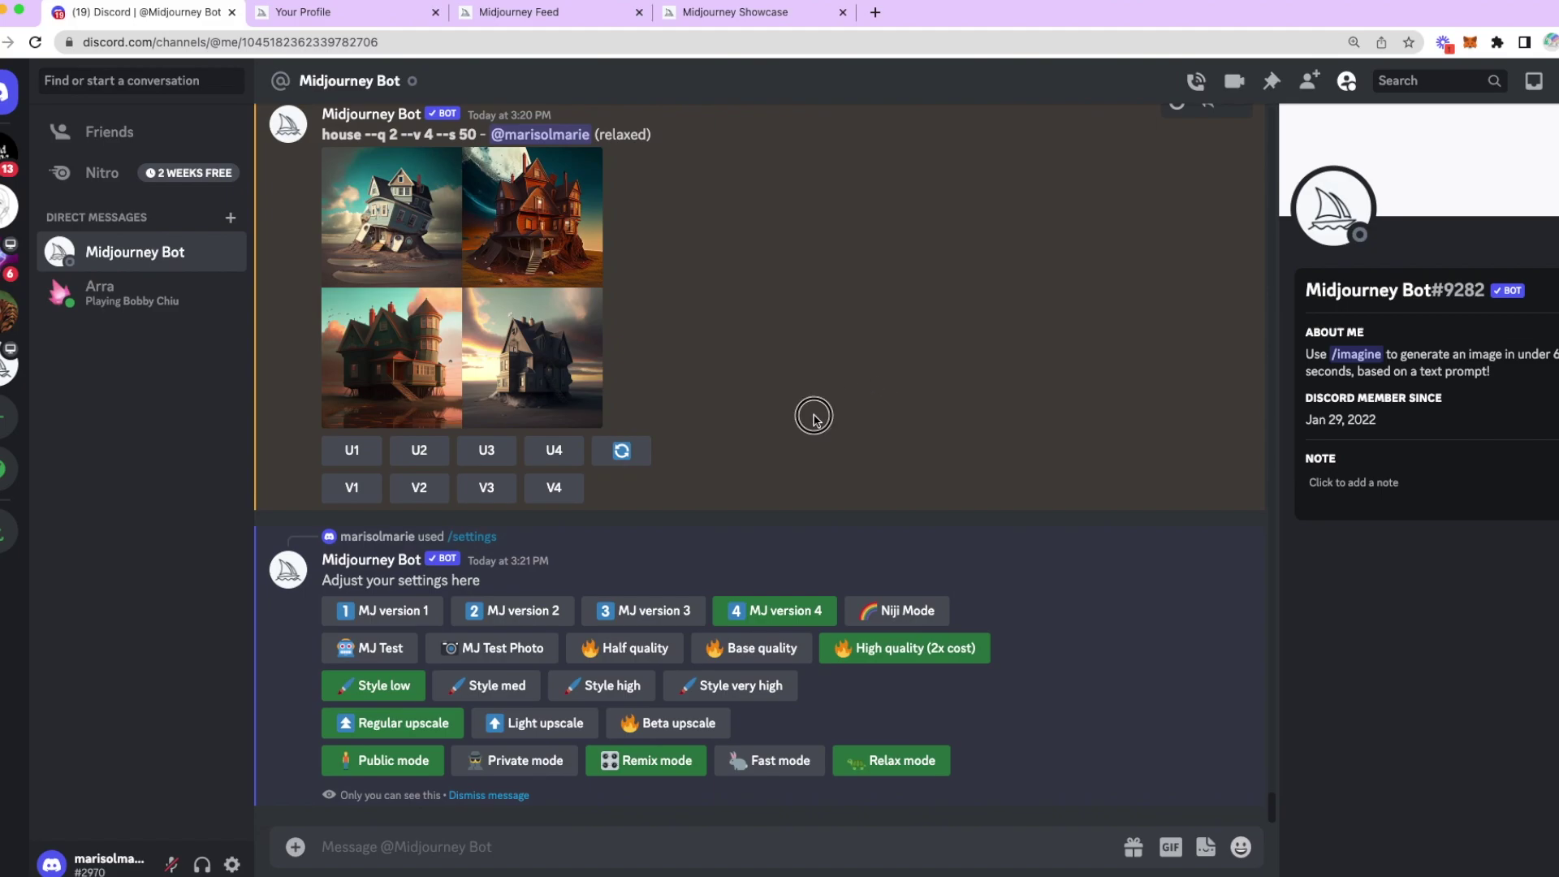
pyautogui.click(406, 248)
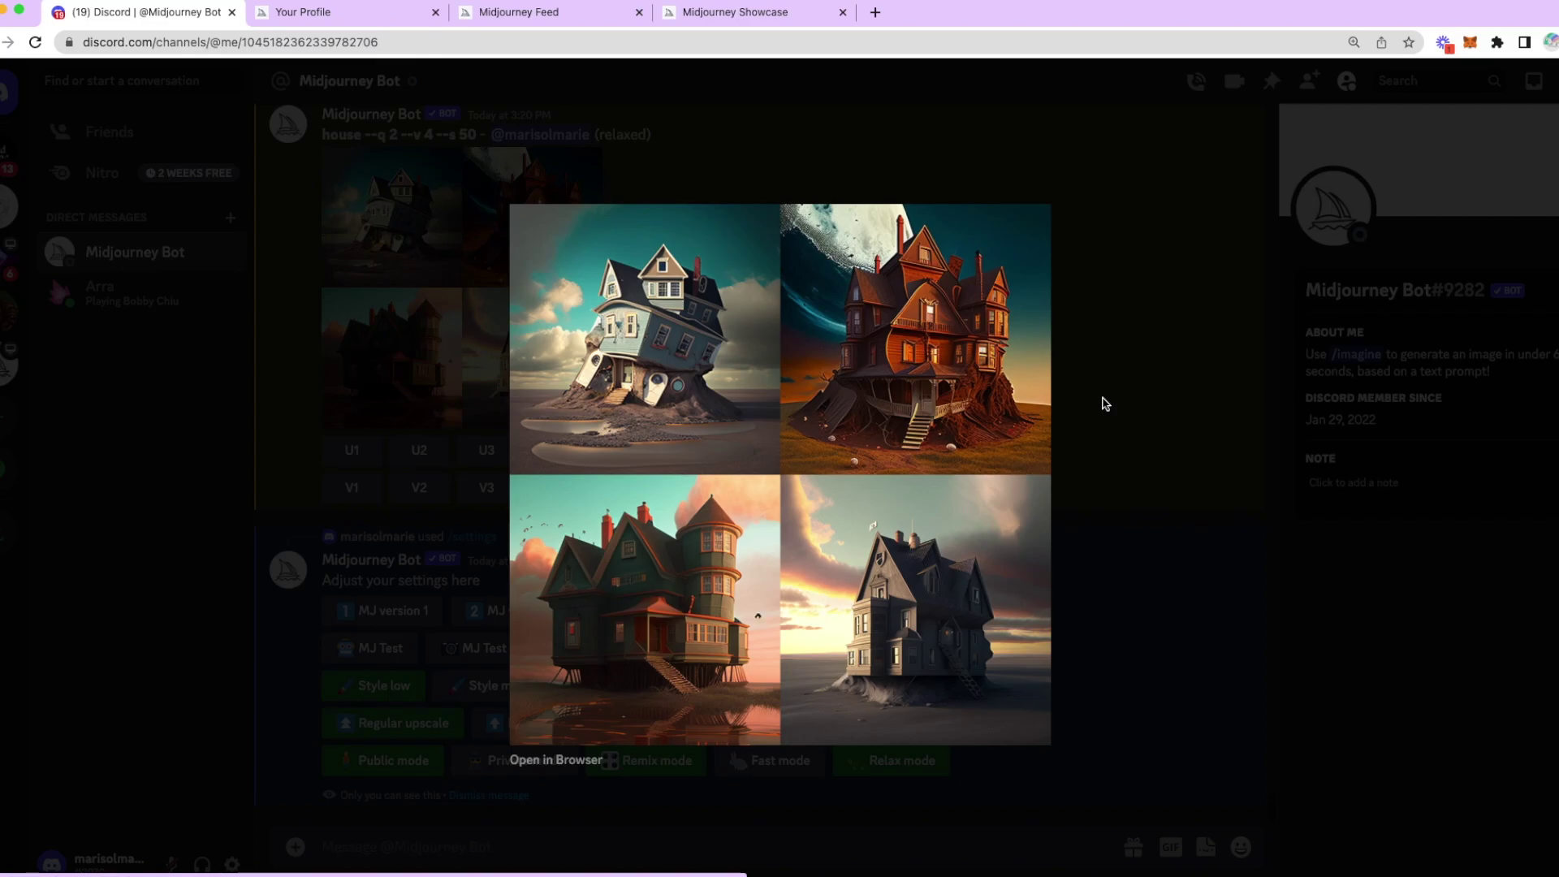
pyautogui.click(1124, 385)
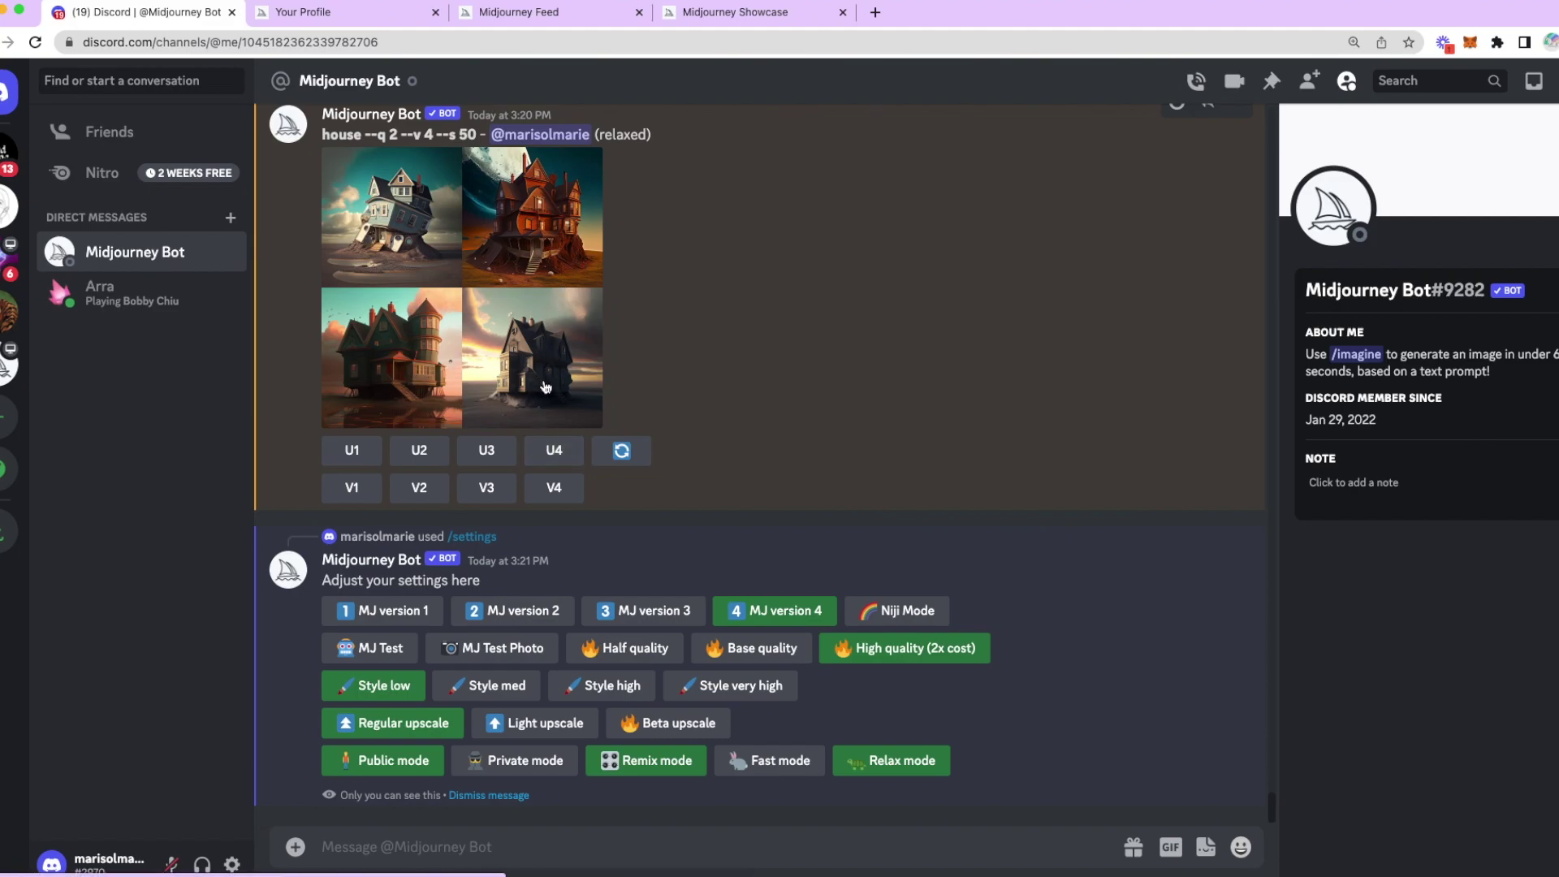
pyautogui.click(547, 454)
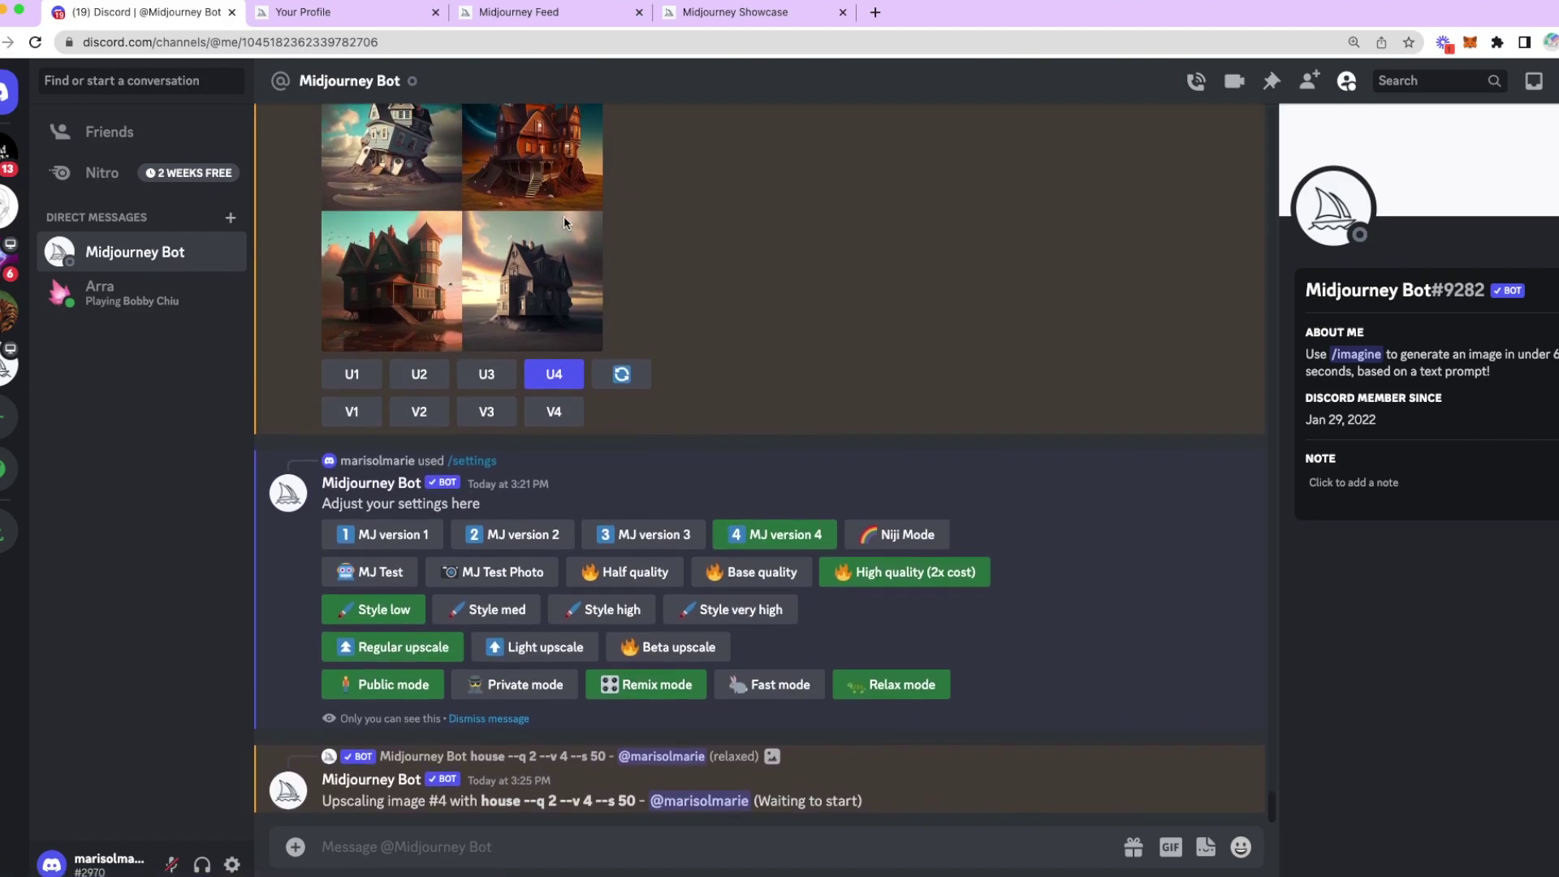
# Remix house image #4 with the prompt changed to 'house, octane render'
pyautogui.click(554, 418)
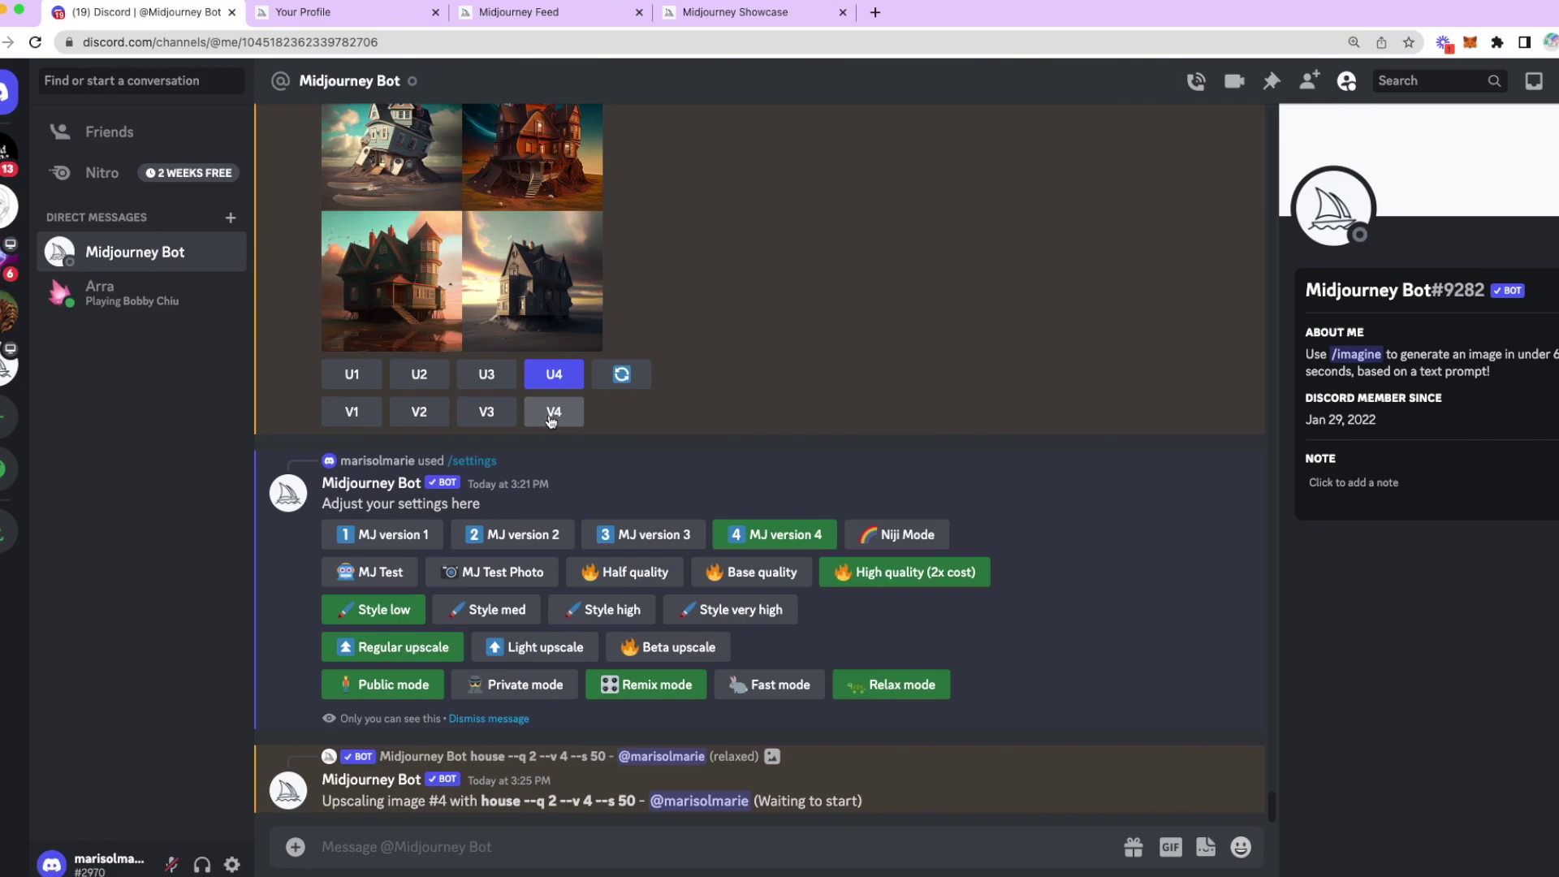
pyautogui.click(553, 416)
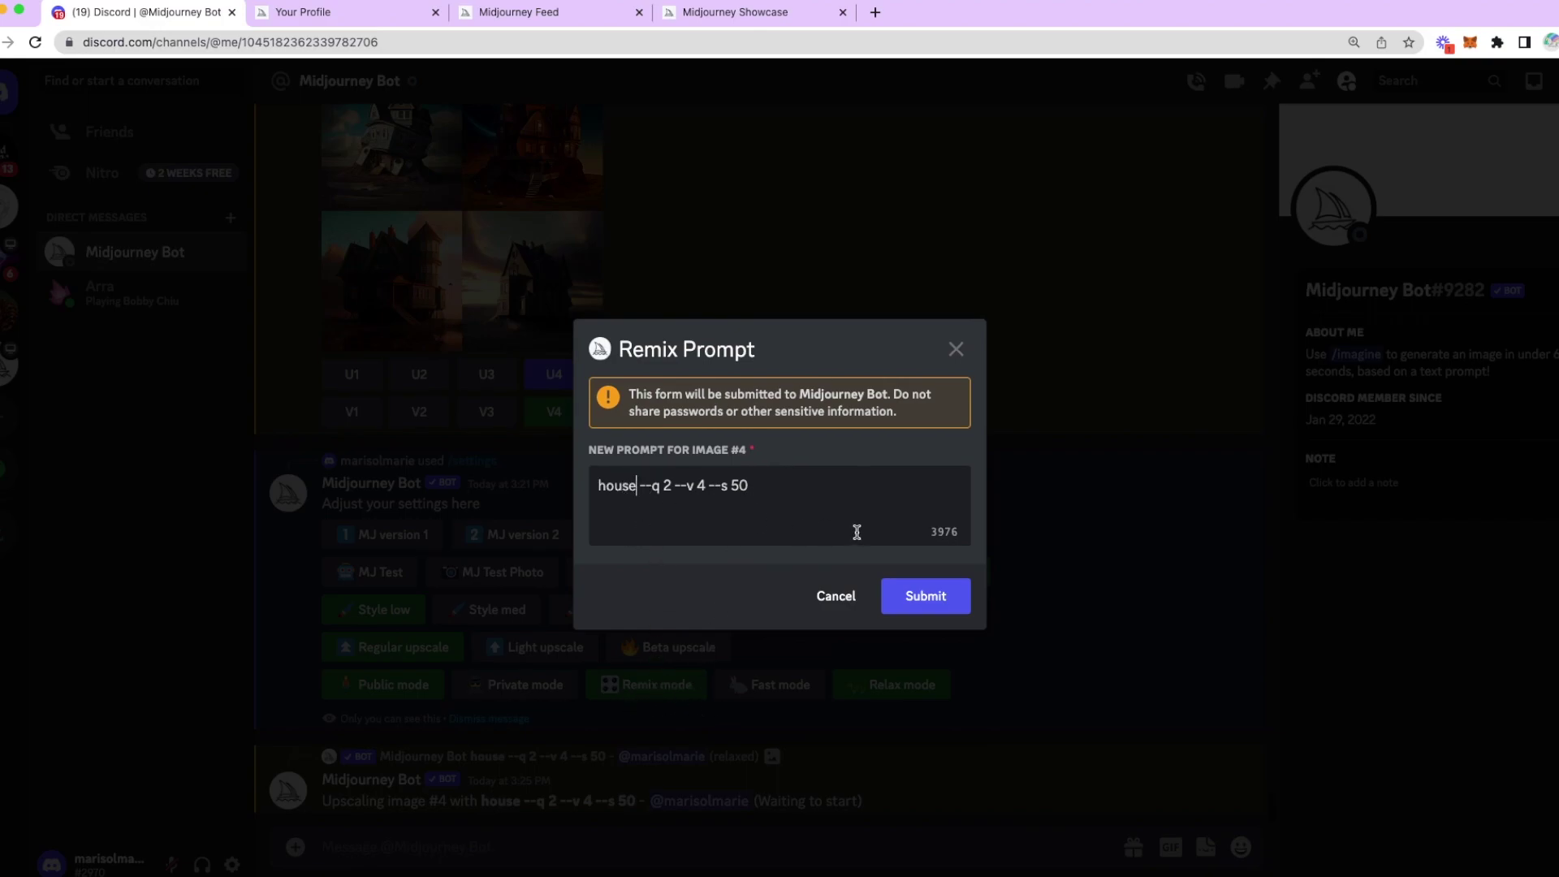
pyautogui.write(', octane render')
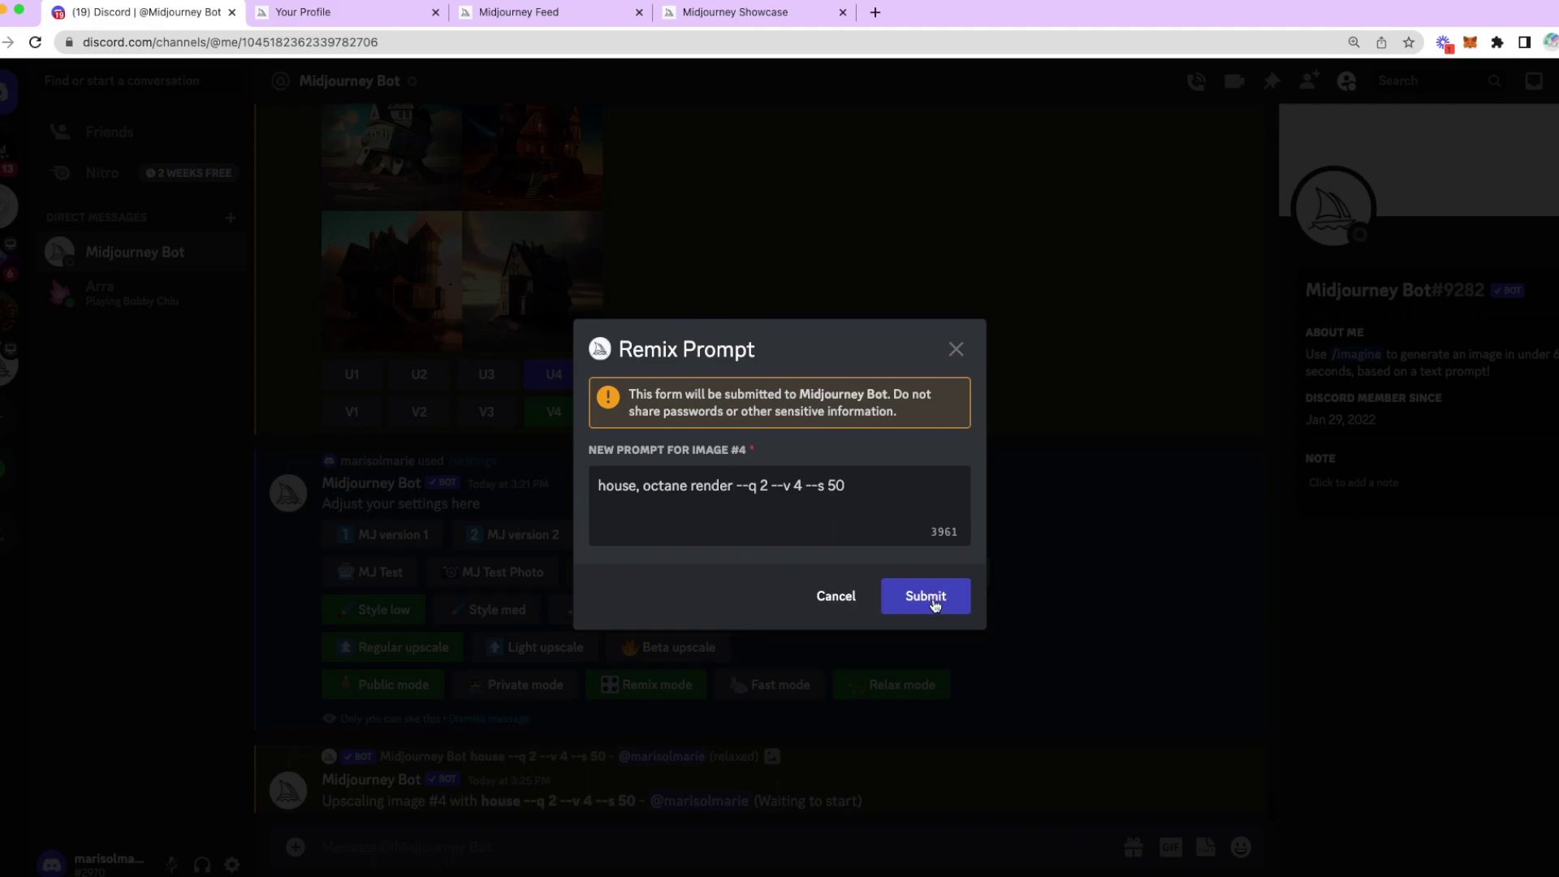
pyautogui.click(934, 599)
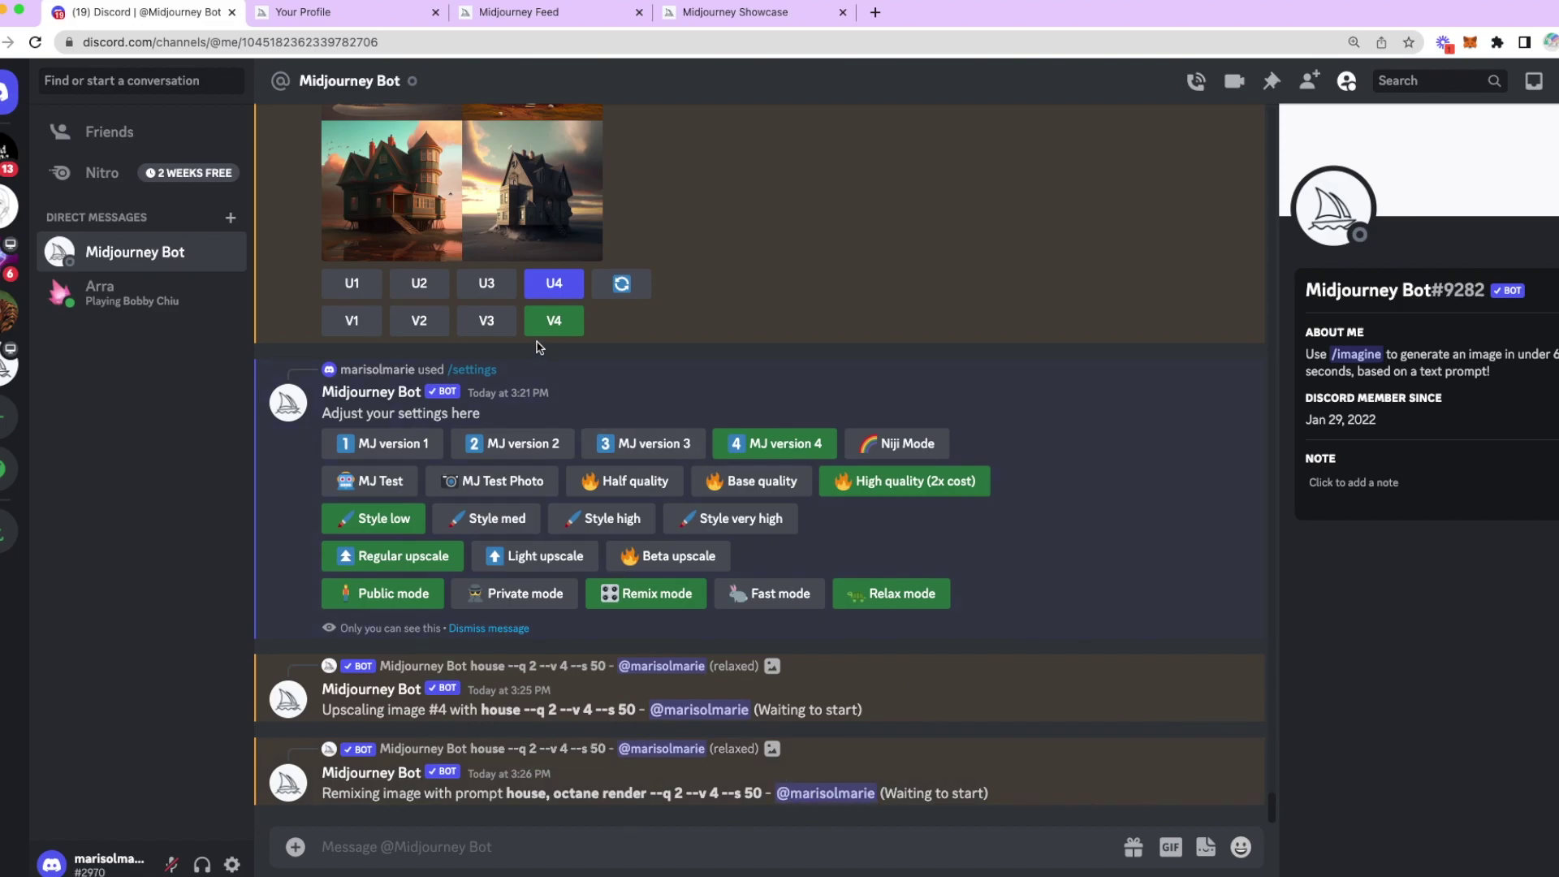
# Submit /imagine 'green house, floral, daylight sky, sunlight background, photoshop, 20k, epic shot'
pyautogui.click(484, 846)
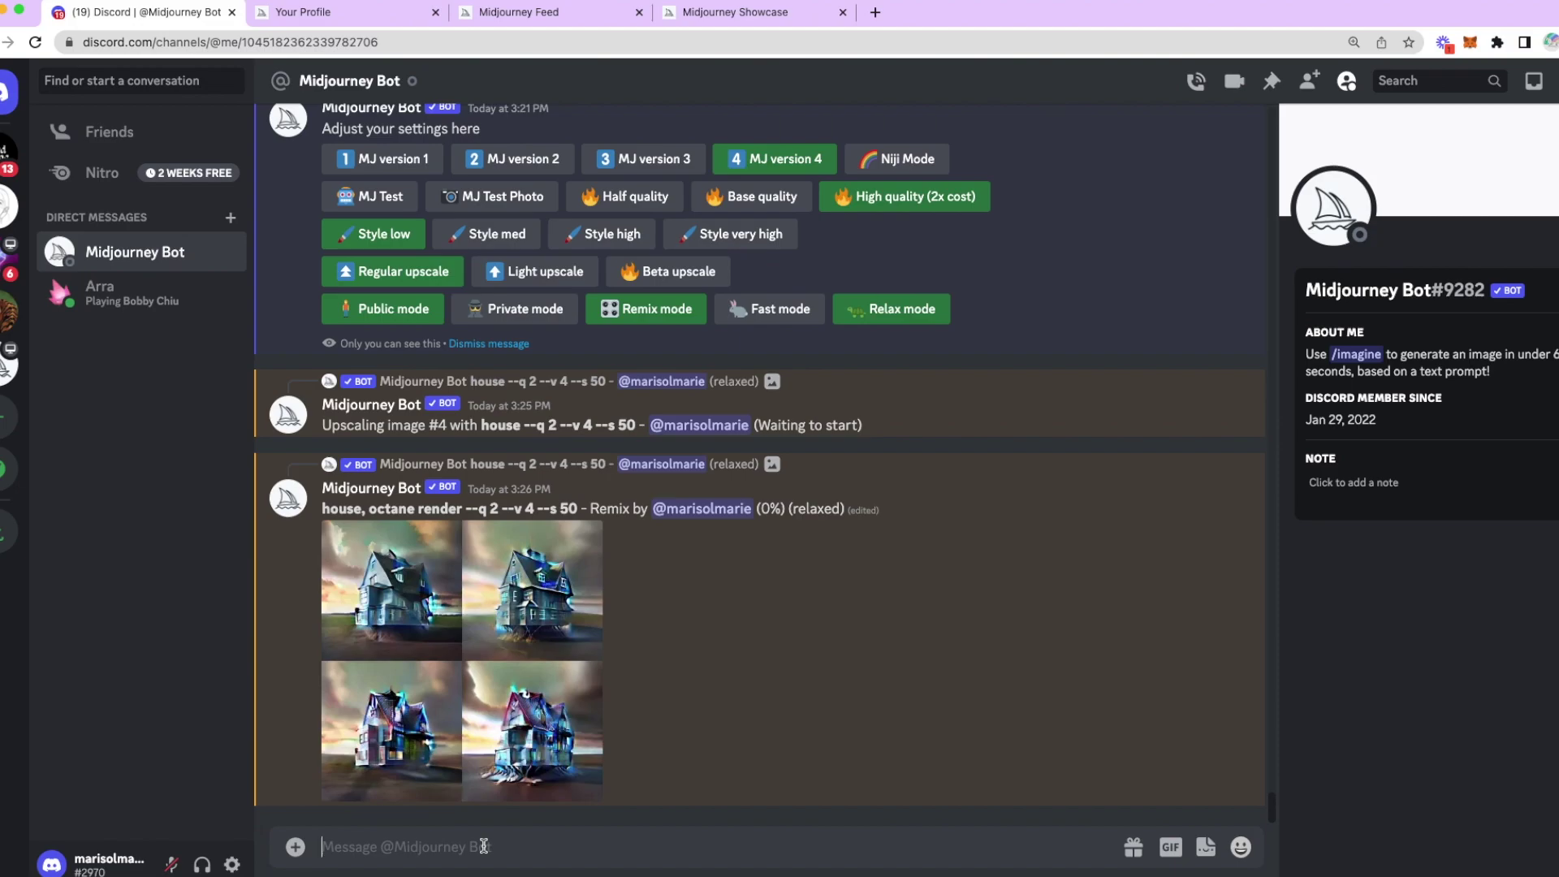
pyautogui.write('/')
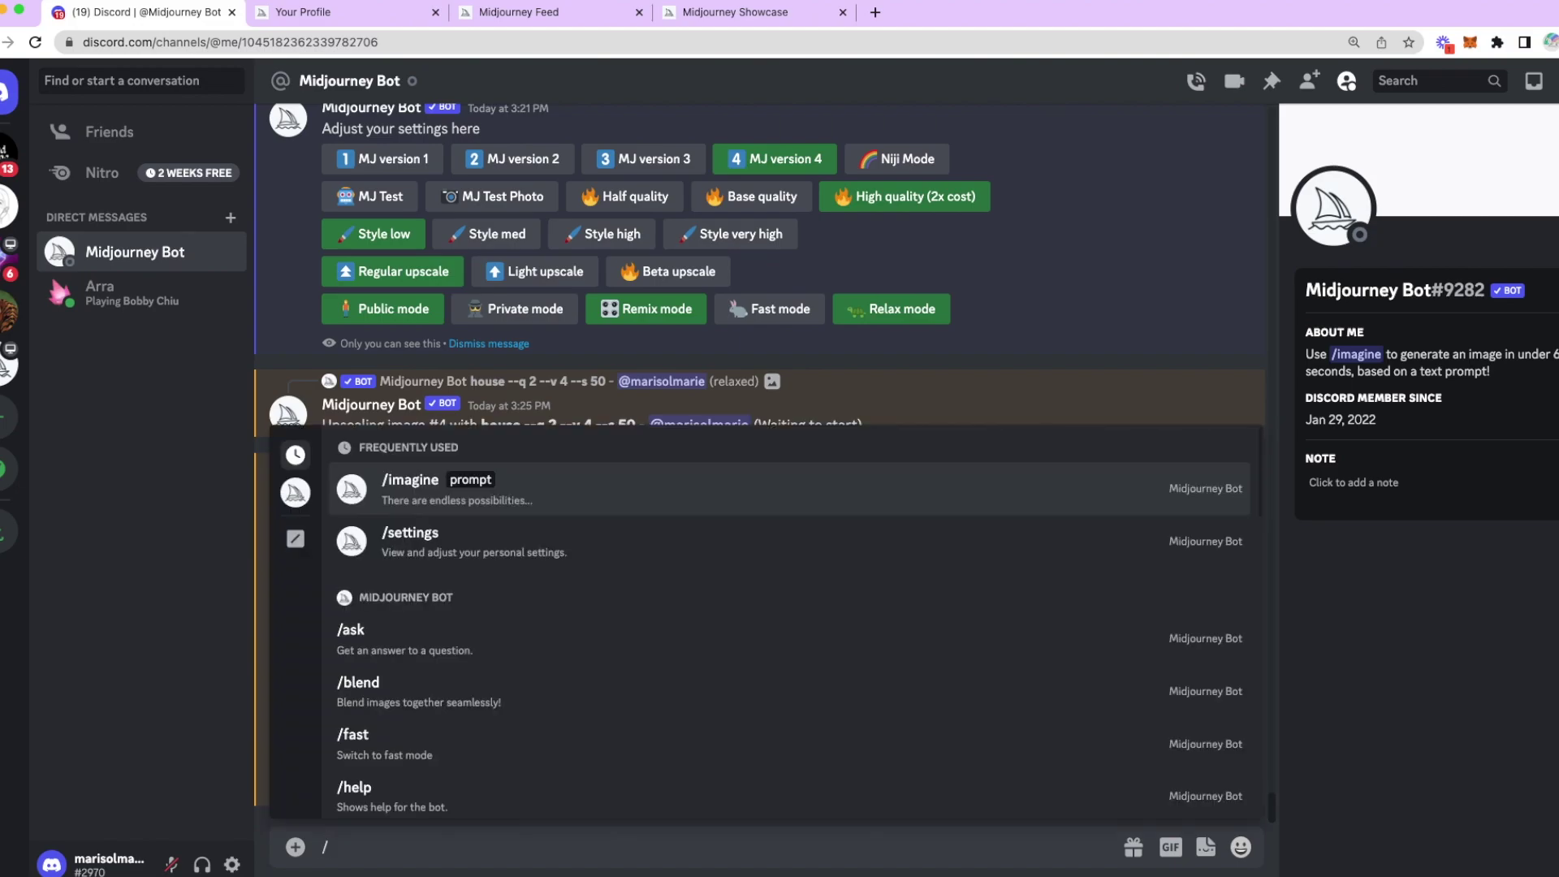
pyautogui.click(468, 492)
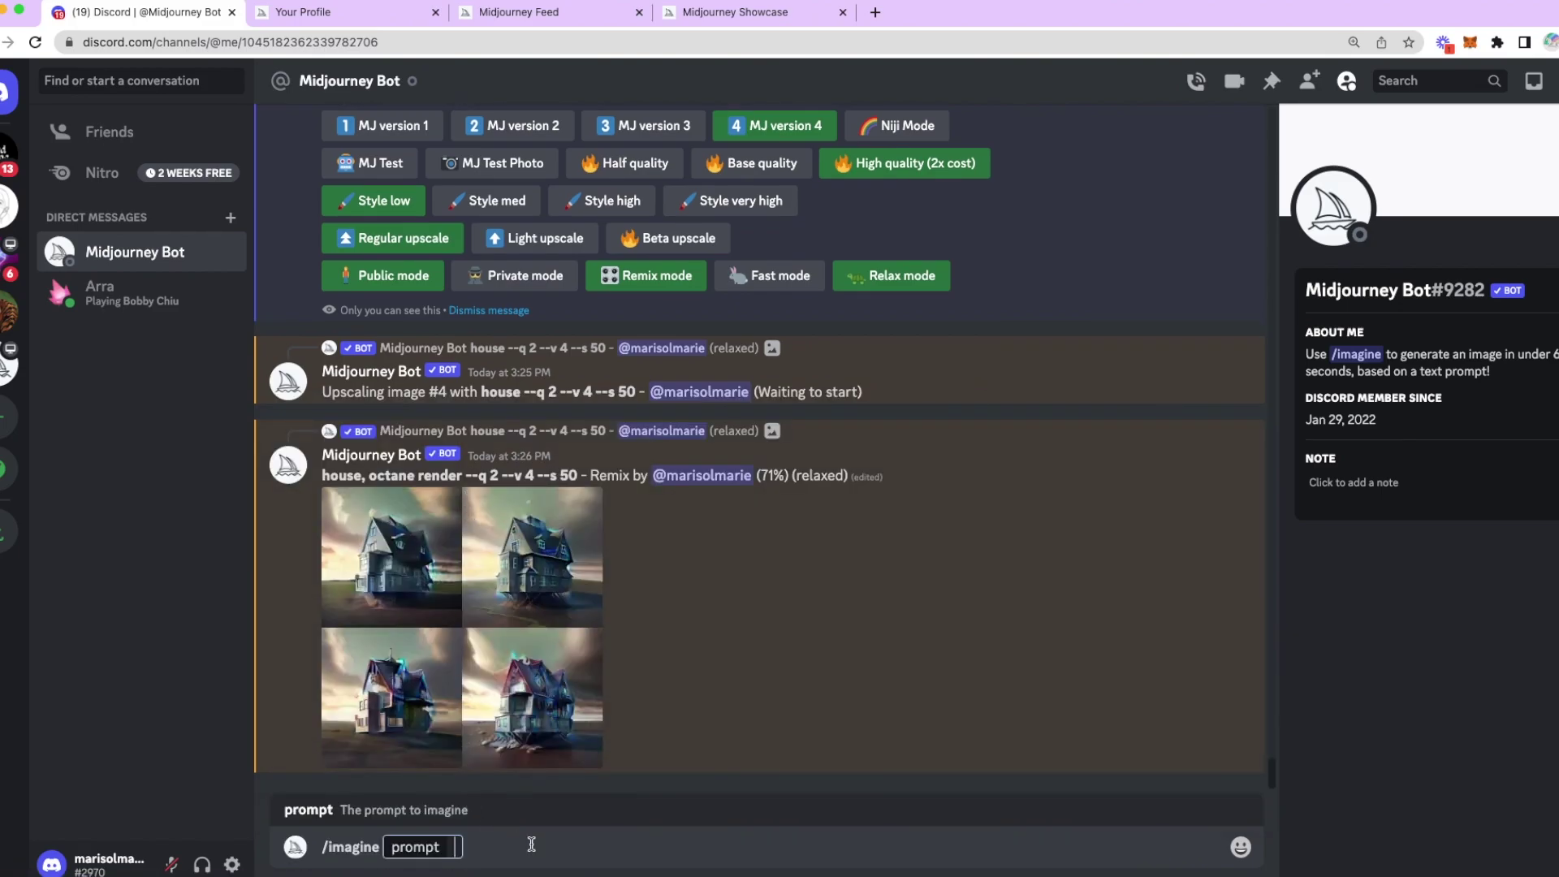
pyautogui.write('h')
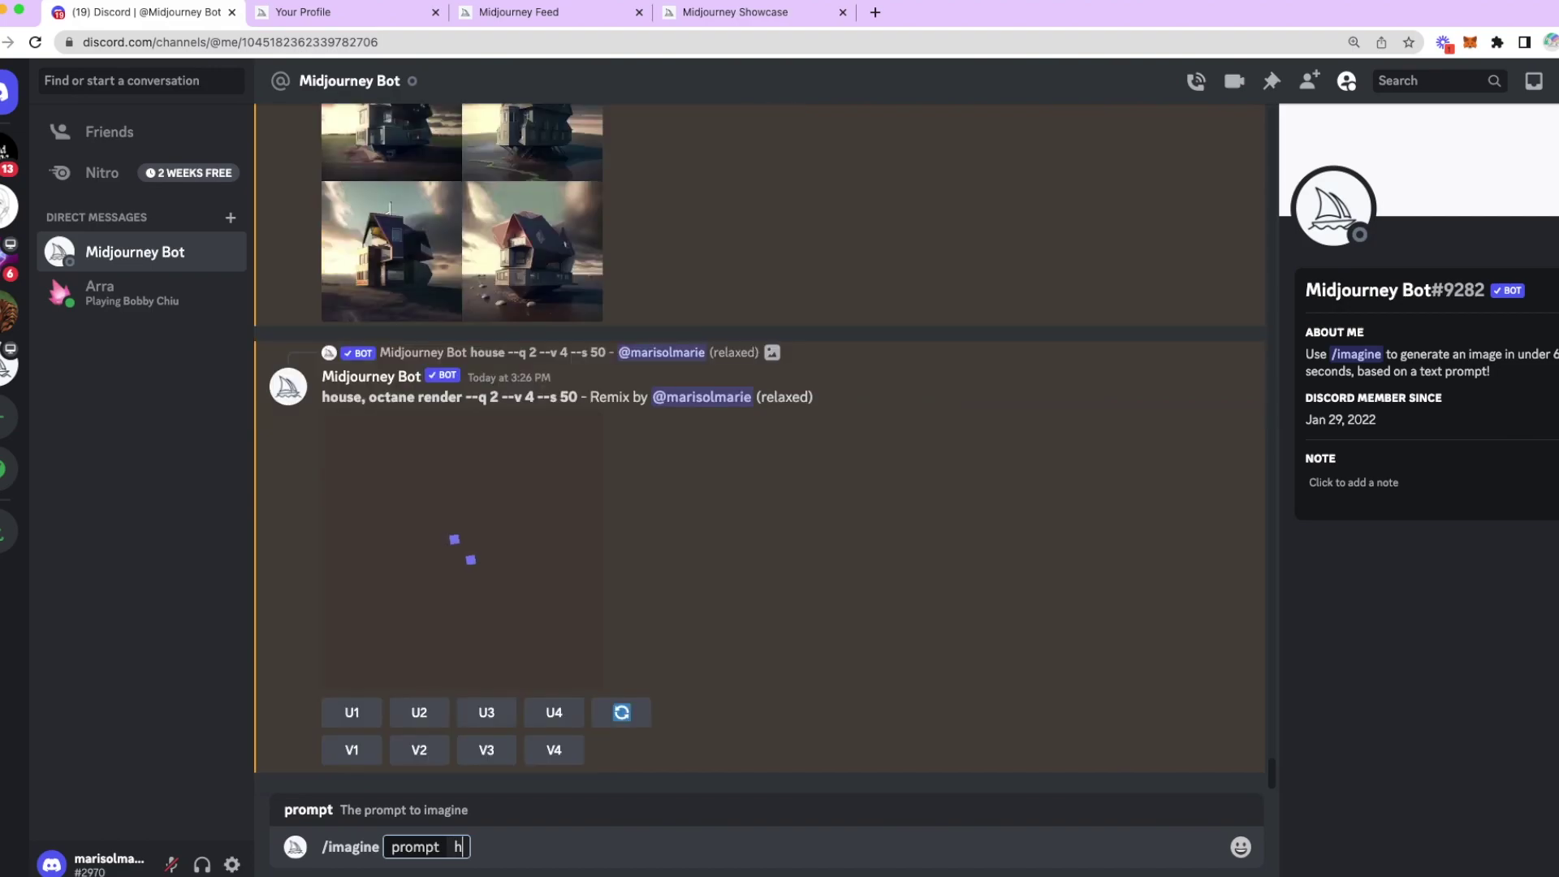
pyautogui.write('ouse, floral')
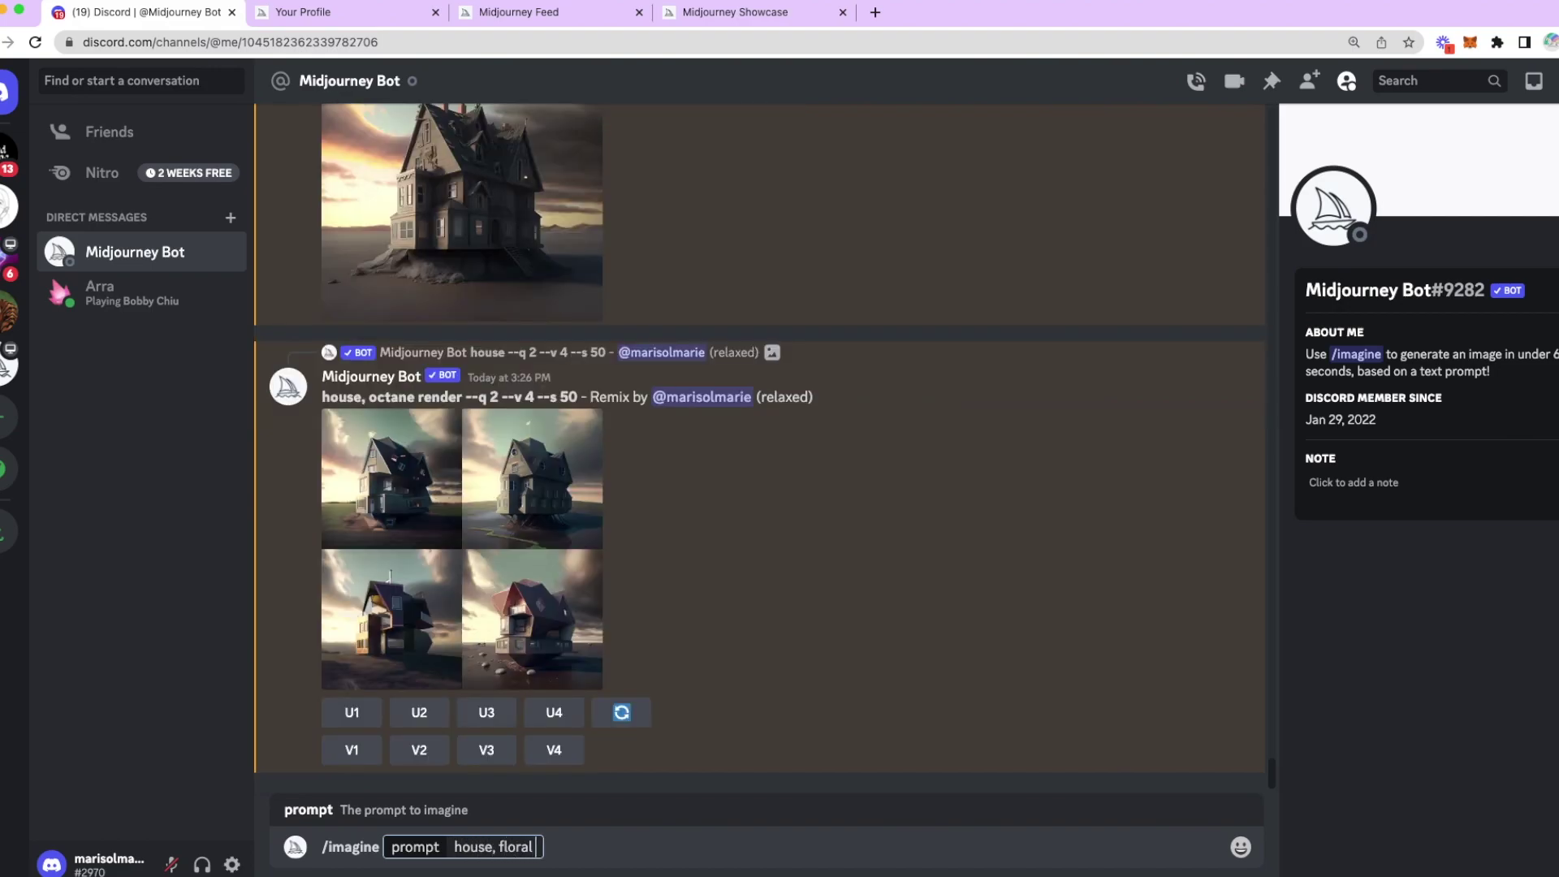
pyautogui.write(',')
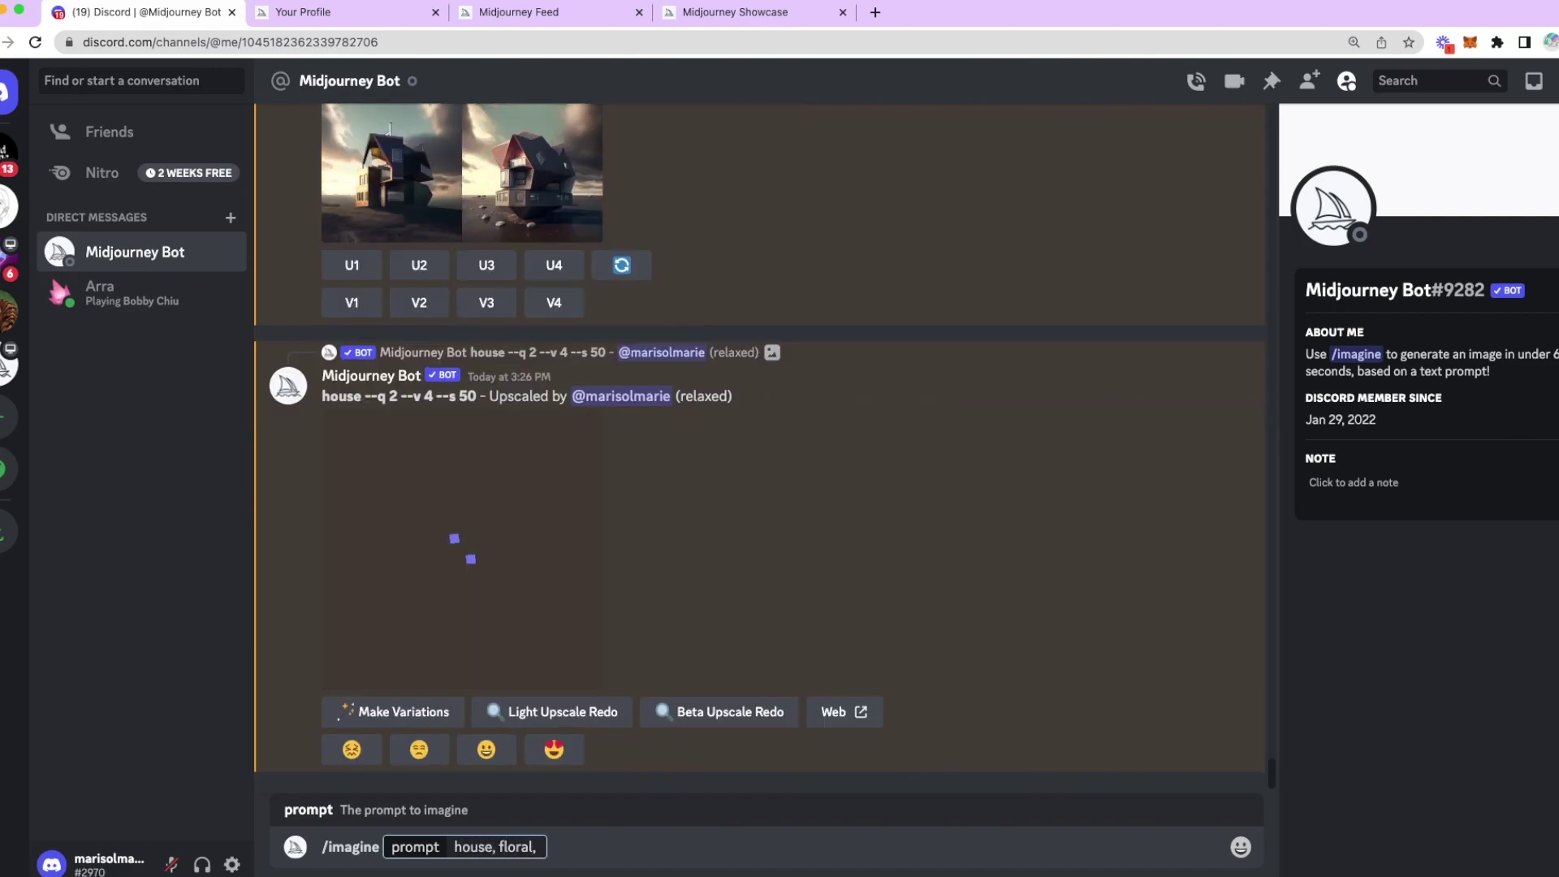
pyautogui.write(' daylight sky,')
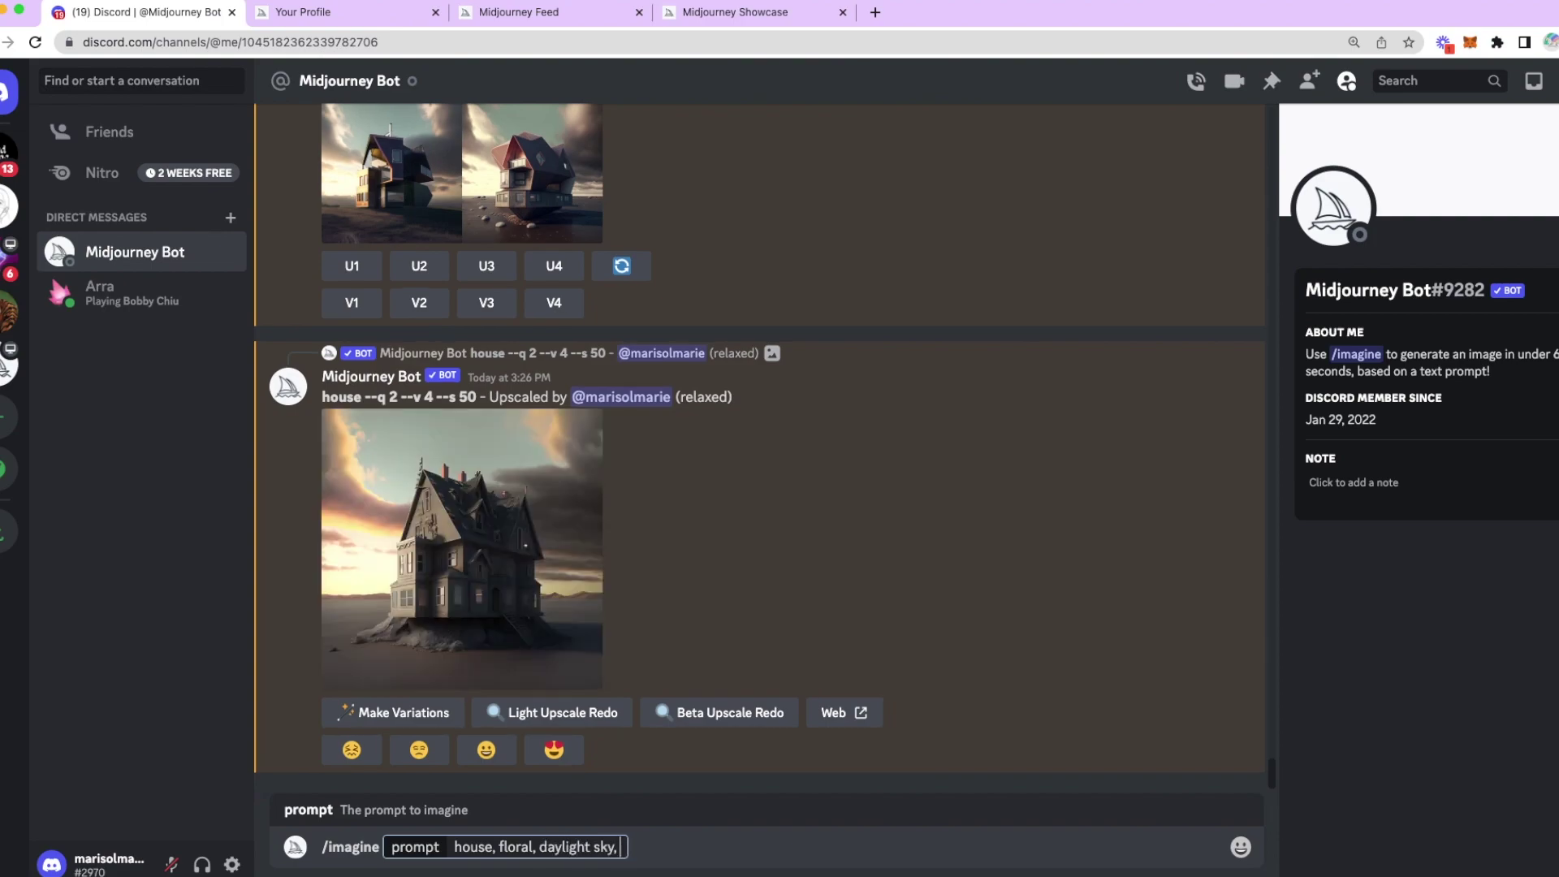
pyautogui.write(' sunlight back')
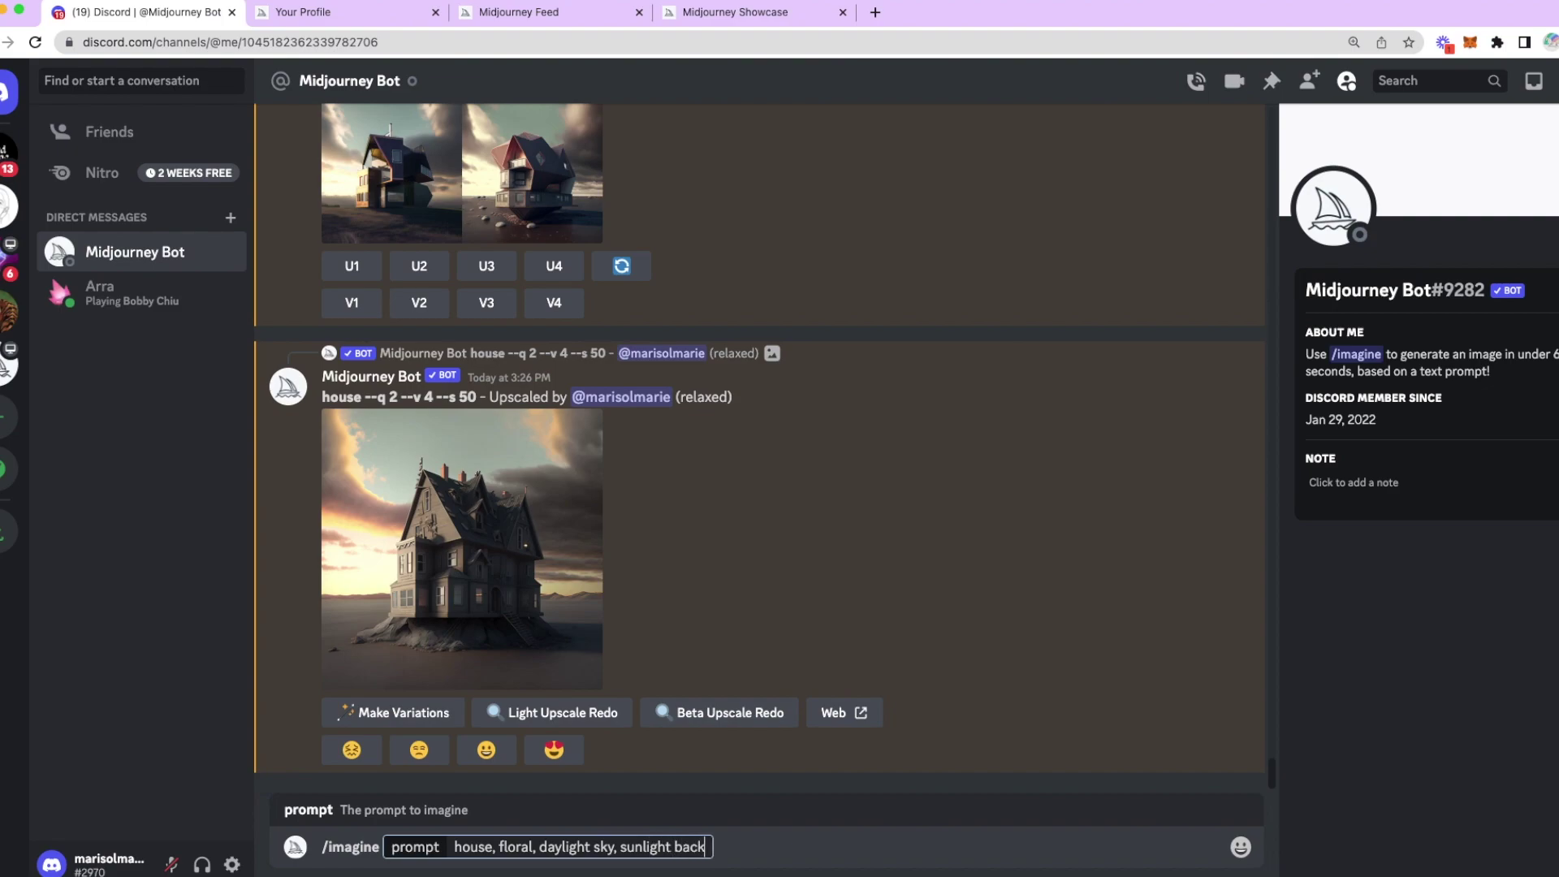
pyautogui.write('ground,')
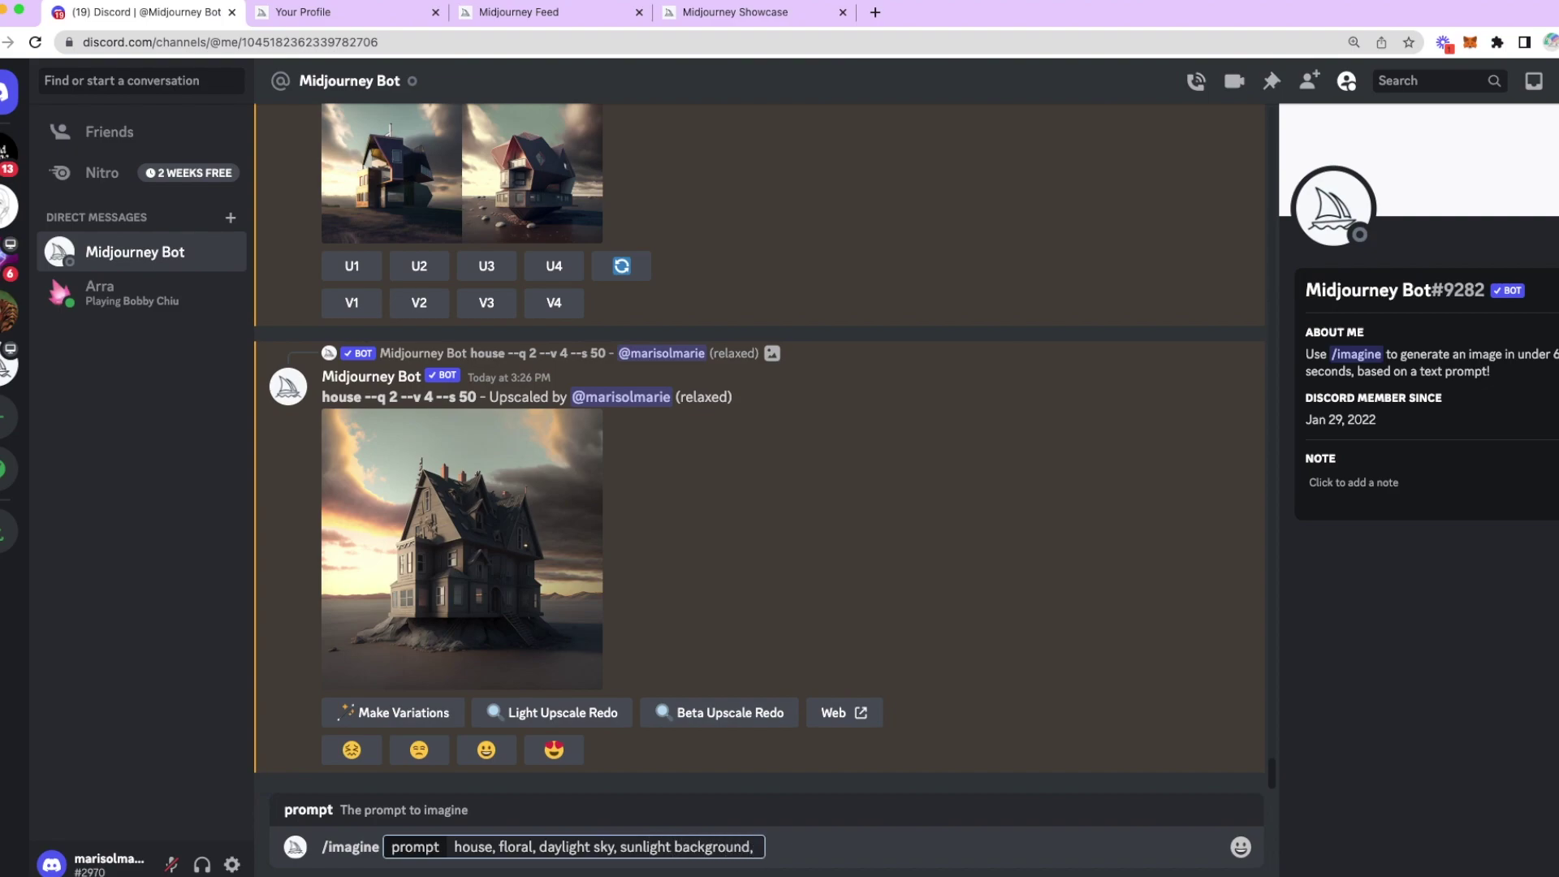
pyautogui.click(452, 848)
pyautogui.write('g')
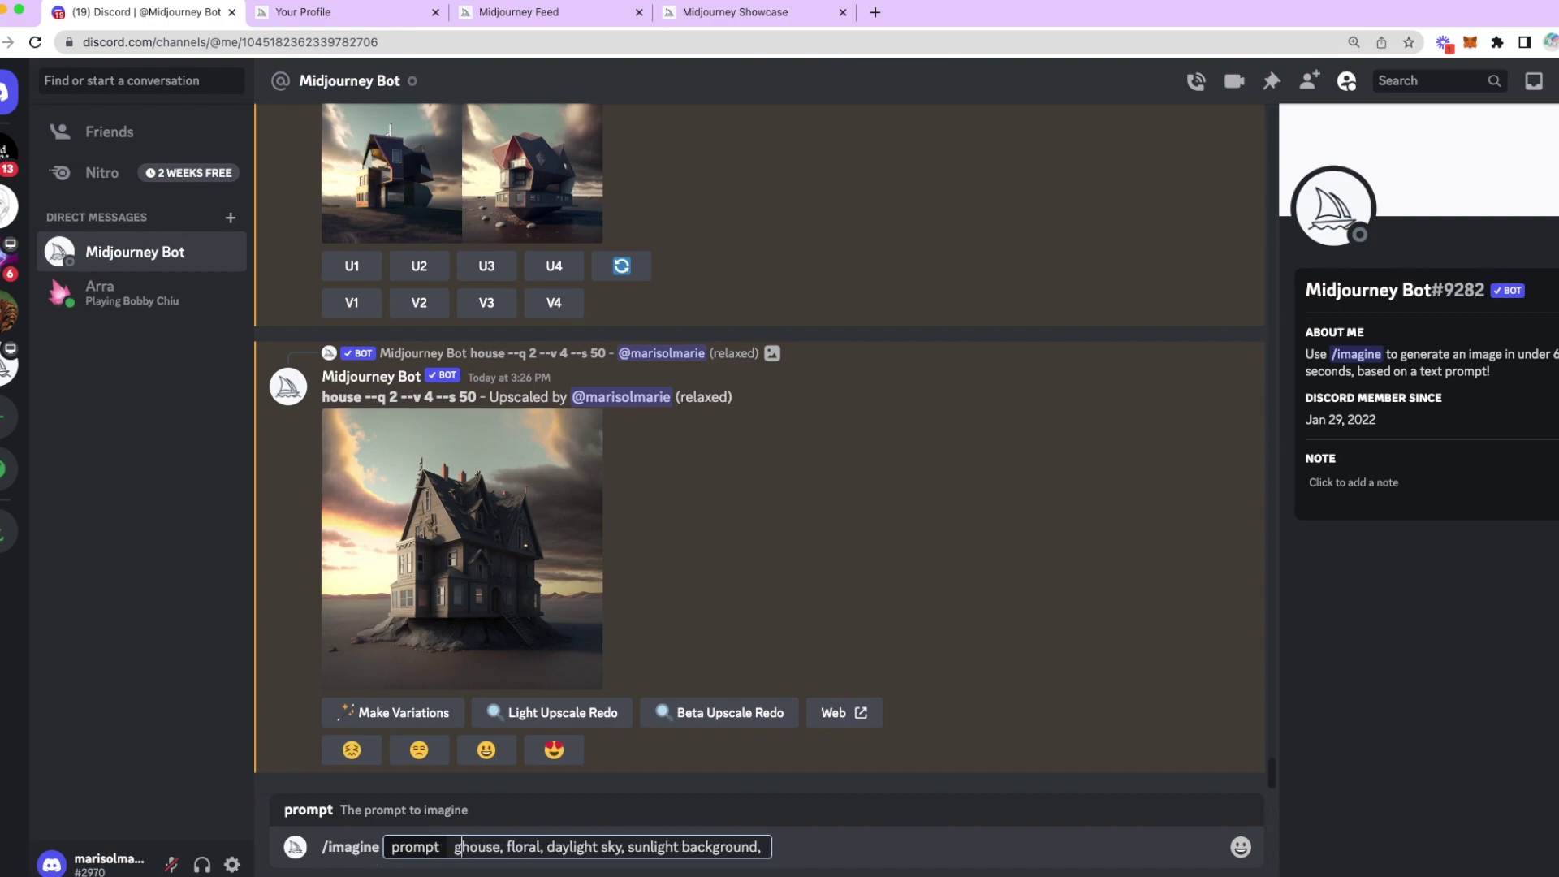
pyautogui.write('reen ')
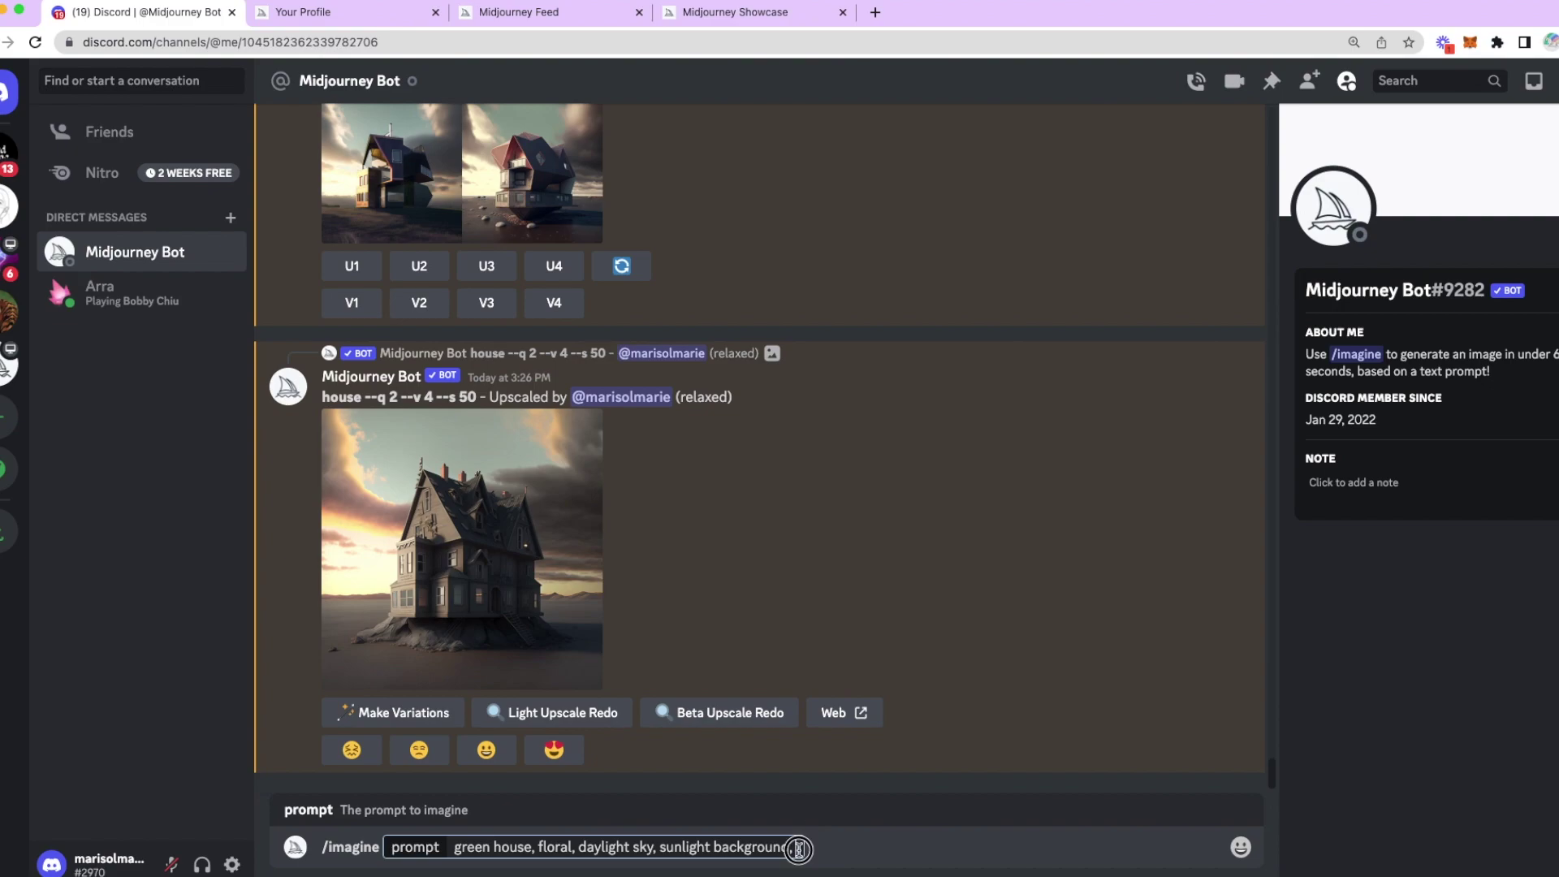
pyautogui.write('photosh')
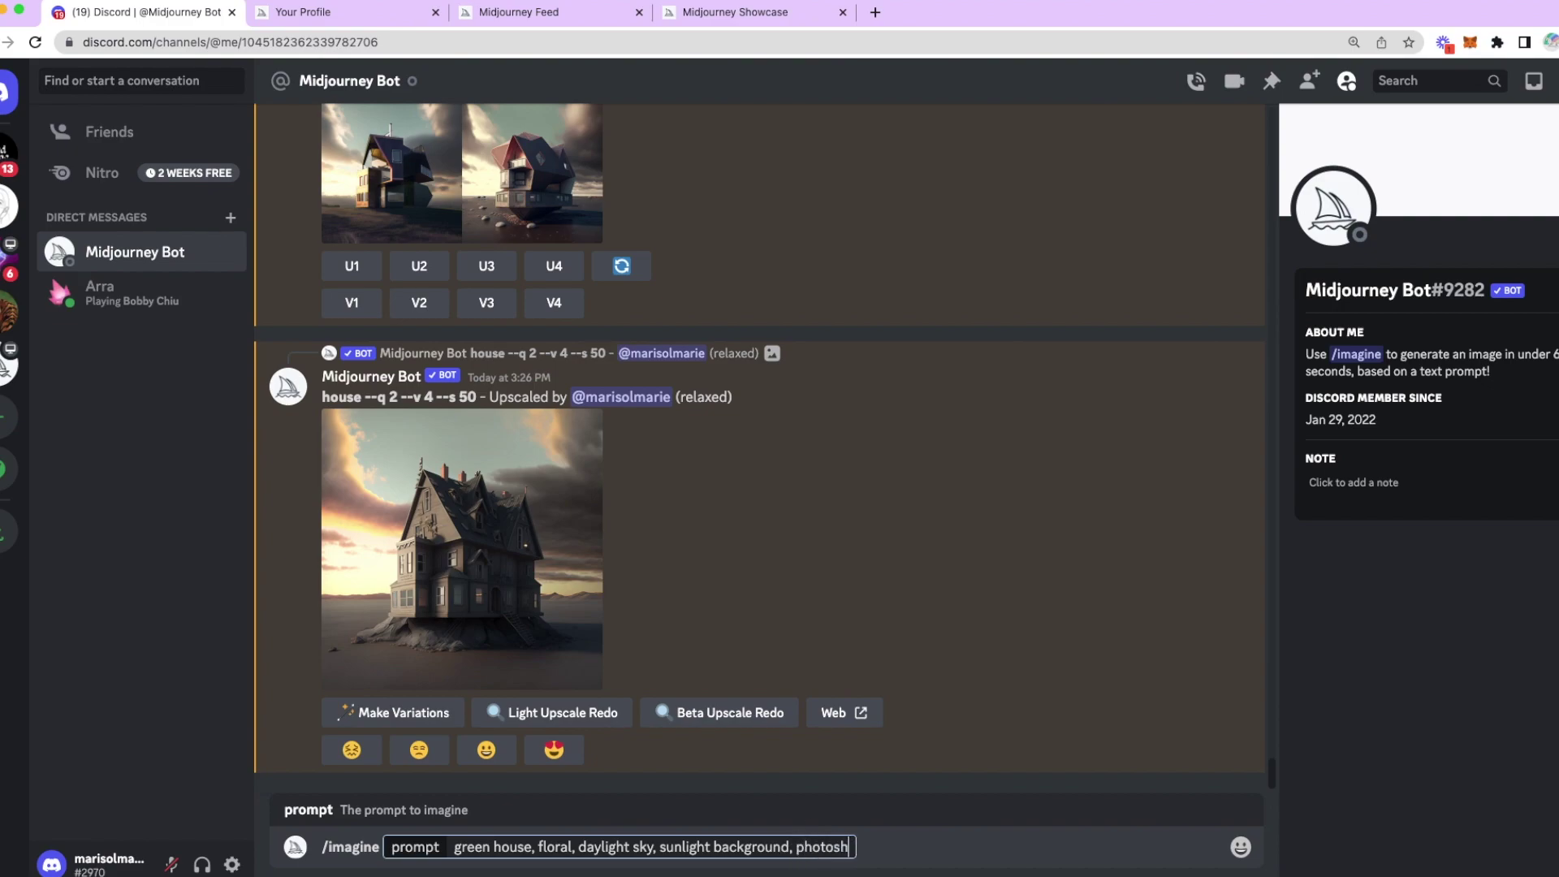
pyautogui.write('op, 20k.')
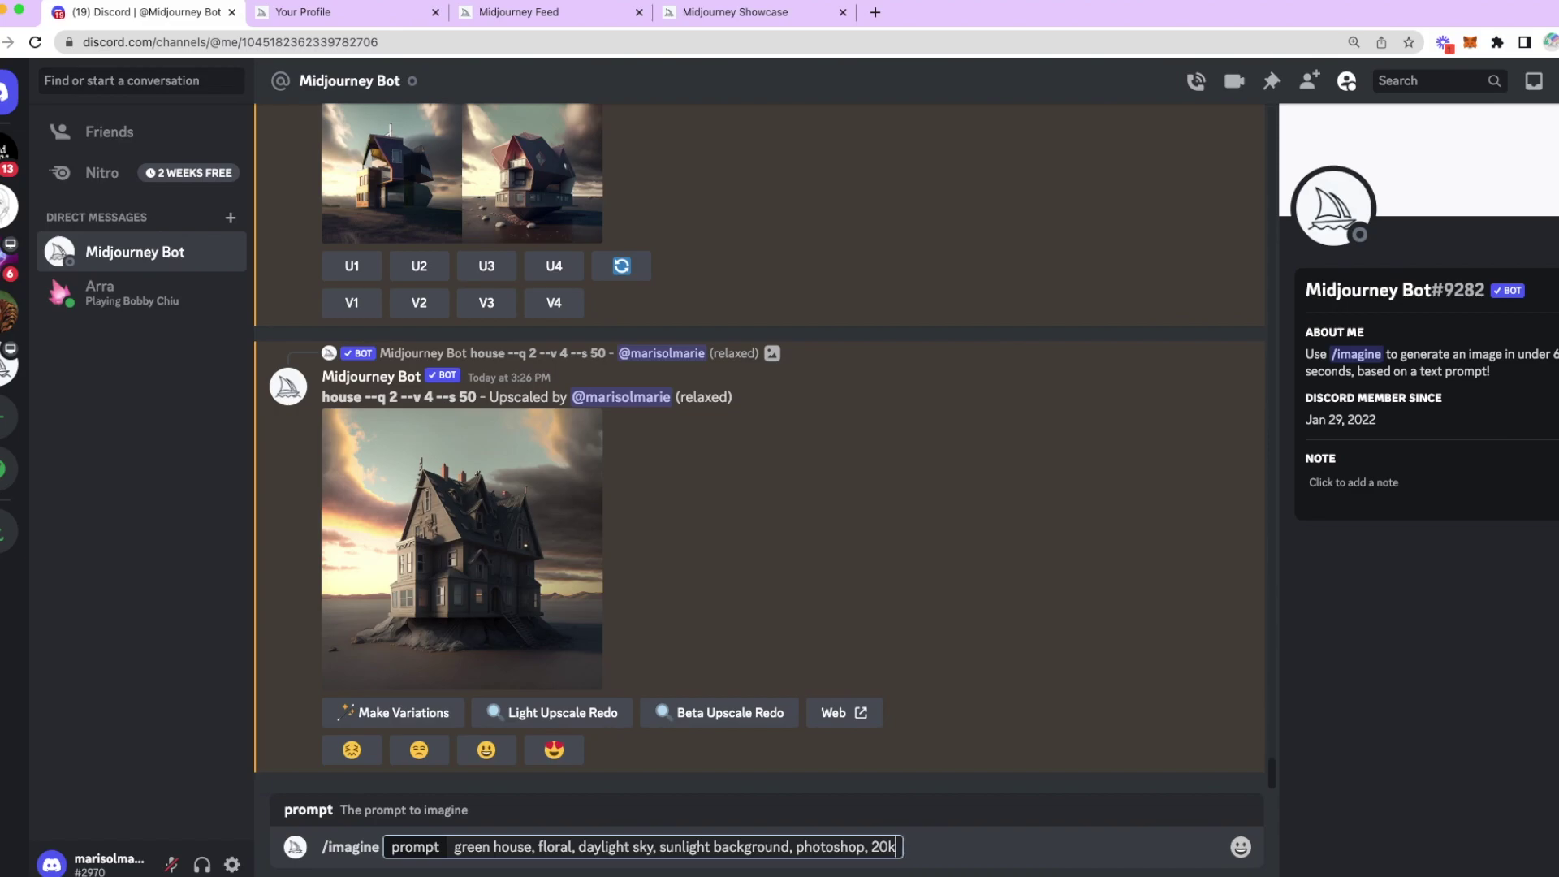
pyautogui.press('BackSpace')
pyautogui.write(',')
pyautogui.write(' epic shot')
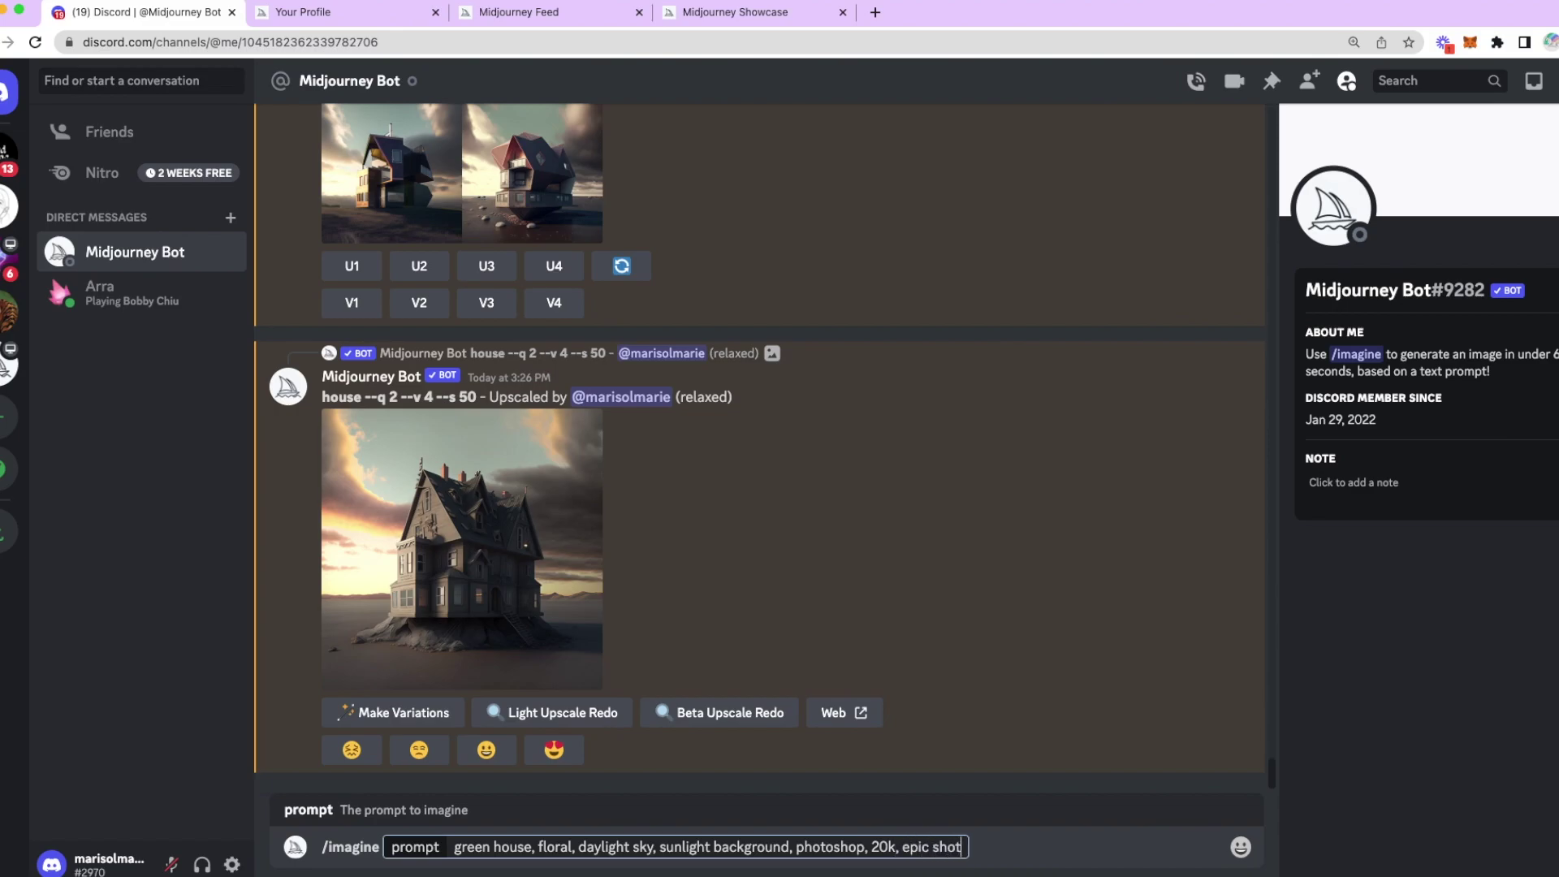
pyautogui.press('Return')
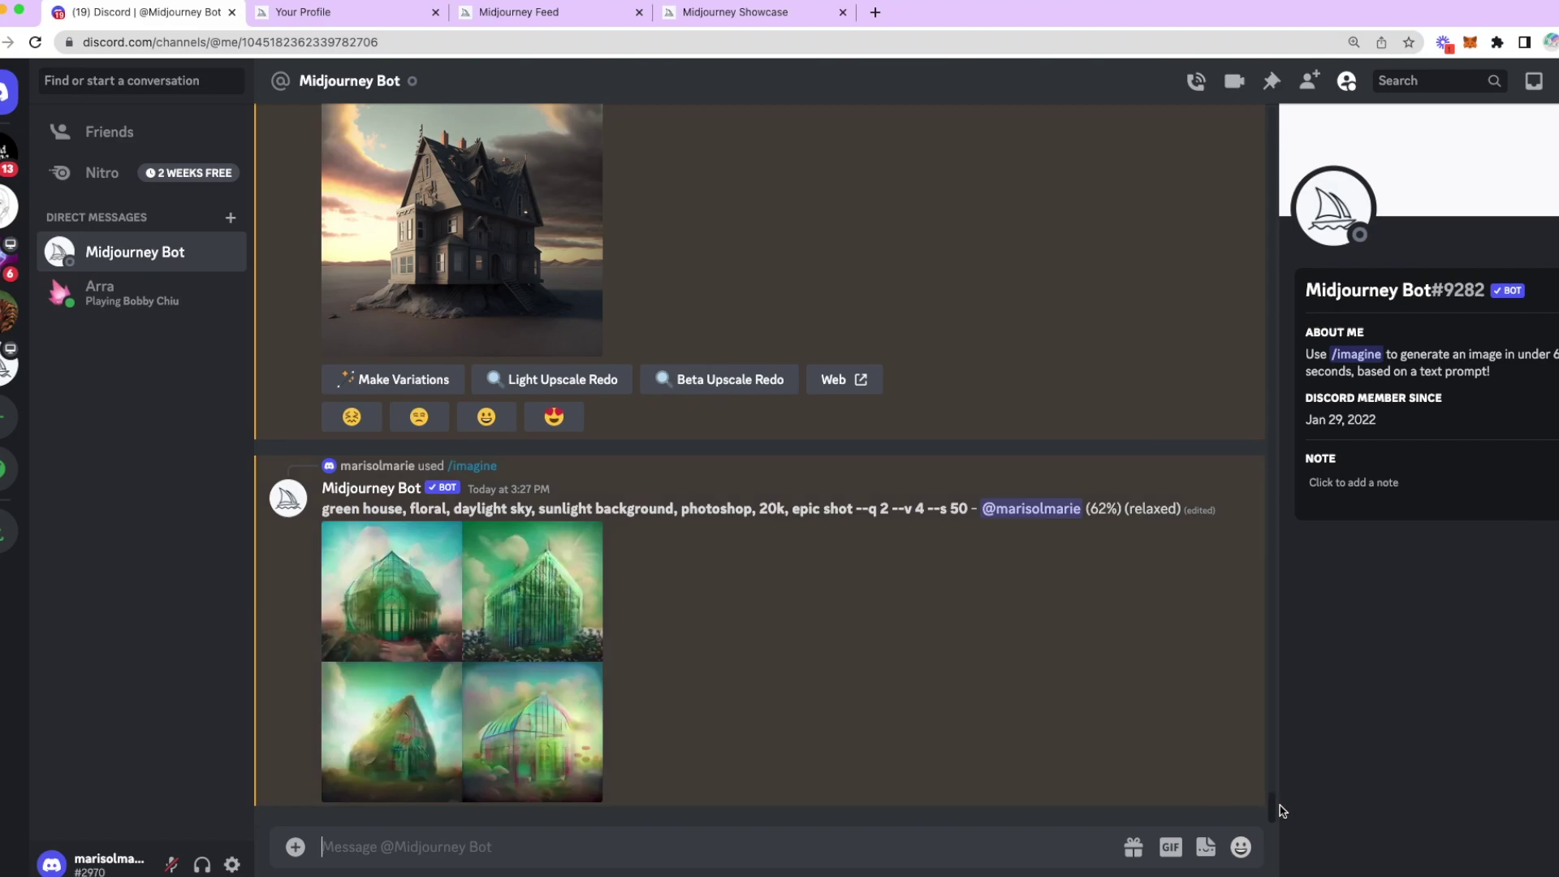
pyautogui.scroll(2, 1279, 798)
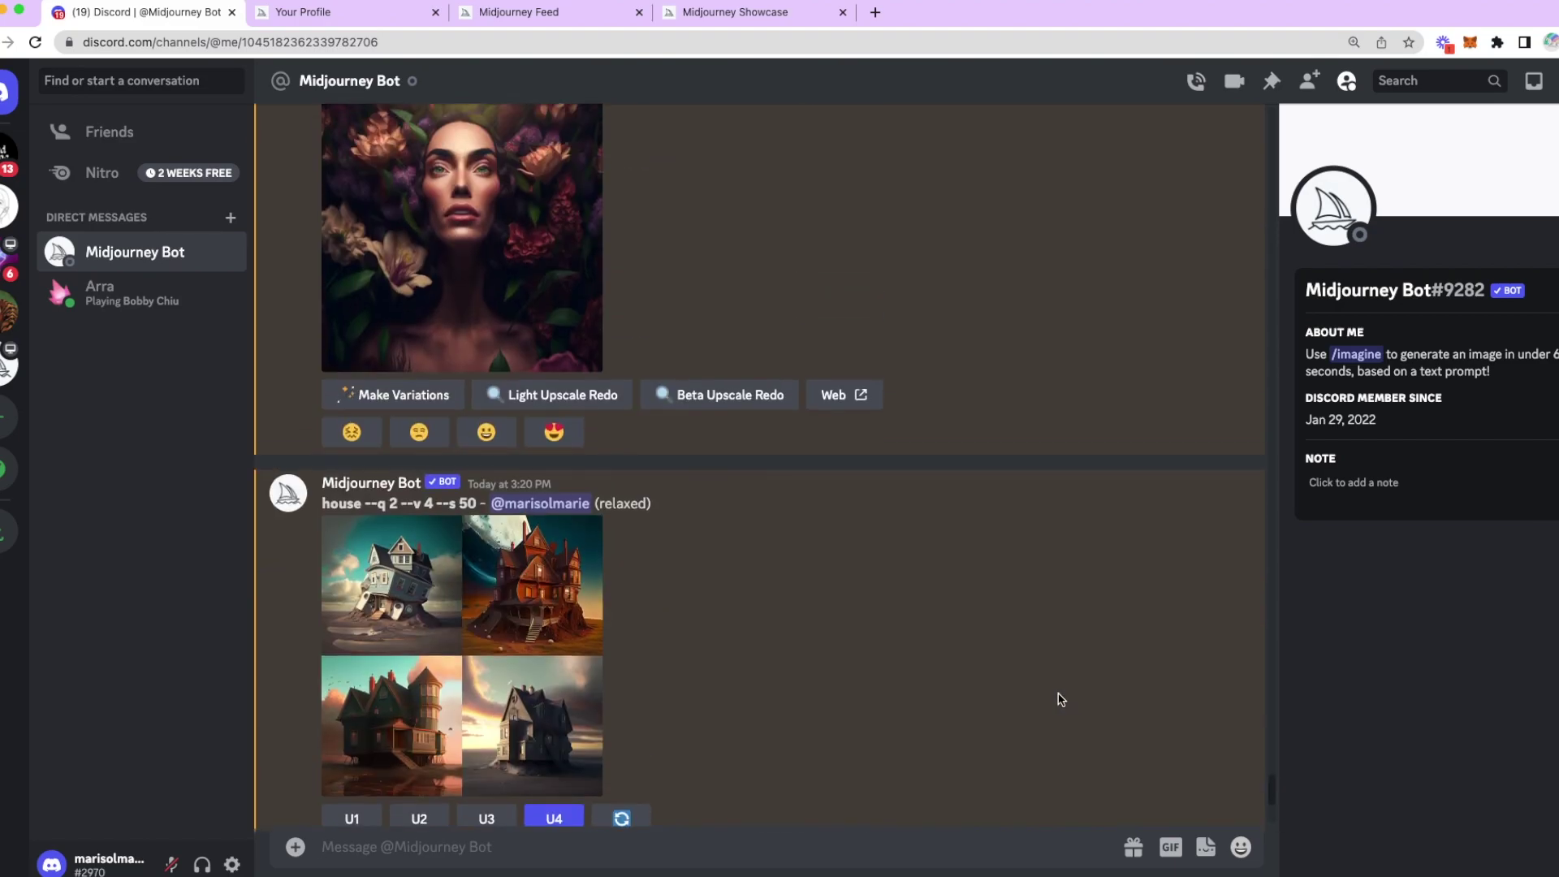
pyautogui.scroll(-5, 1060, 698)
pyautogui.scroll(-3, 1060, 698)
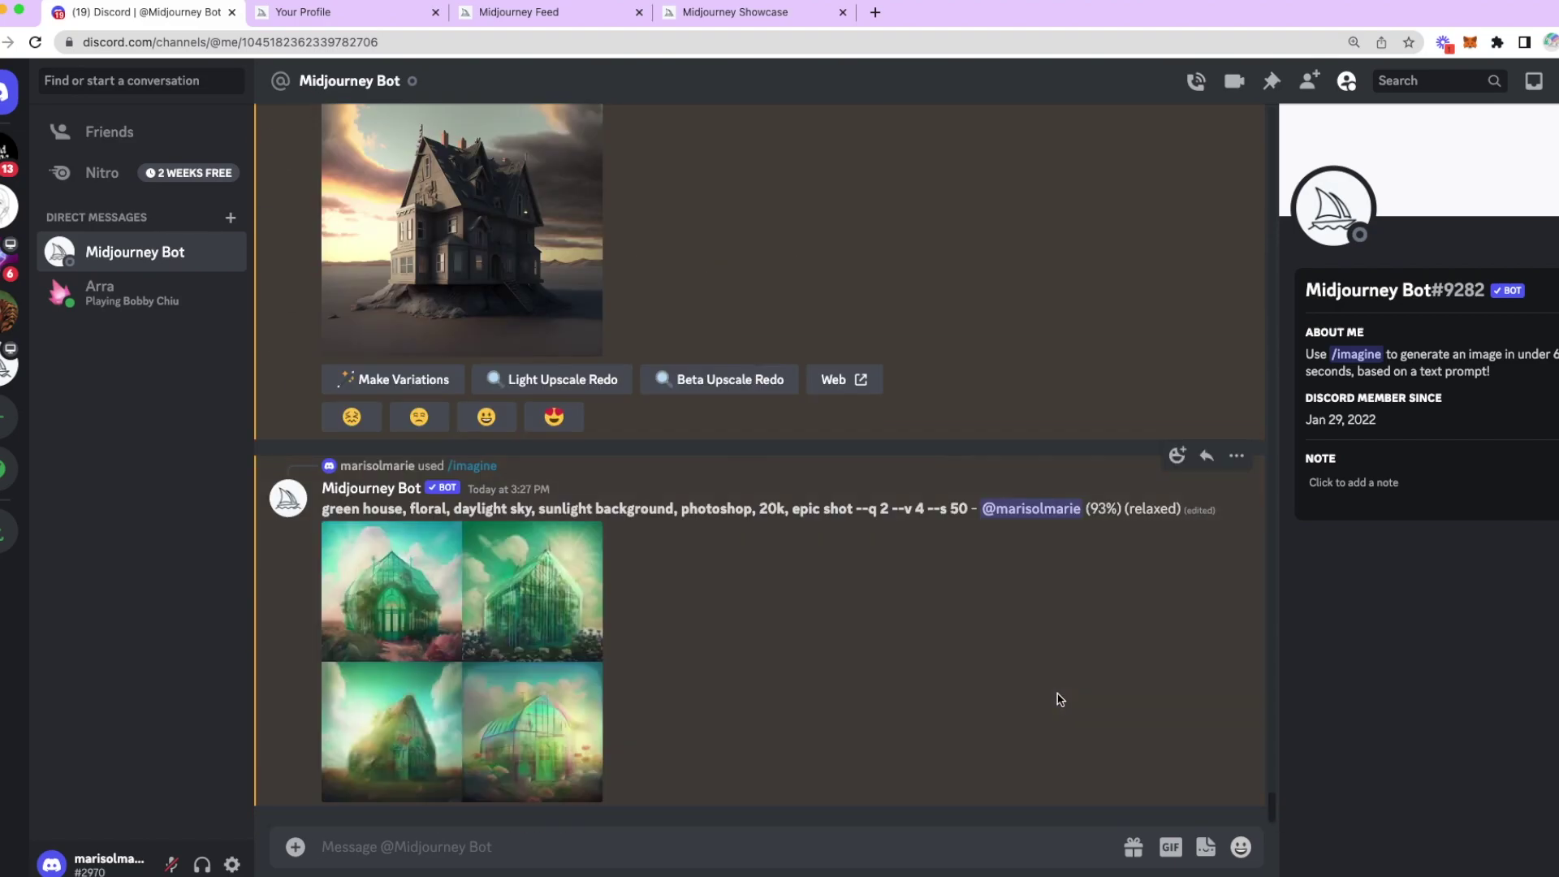
pyautogui.doubleClick(1153, 510)
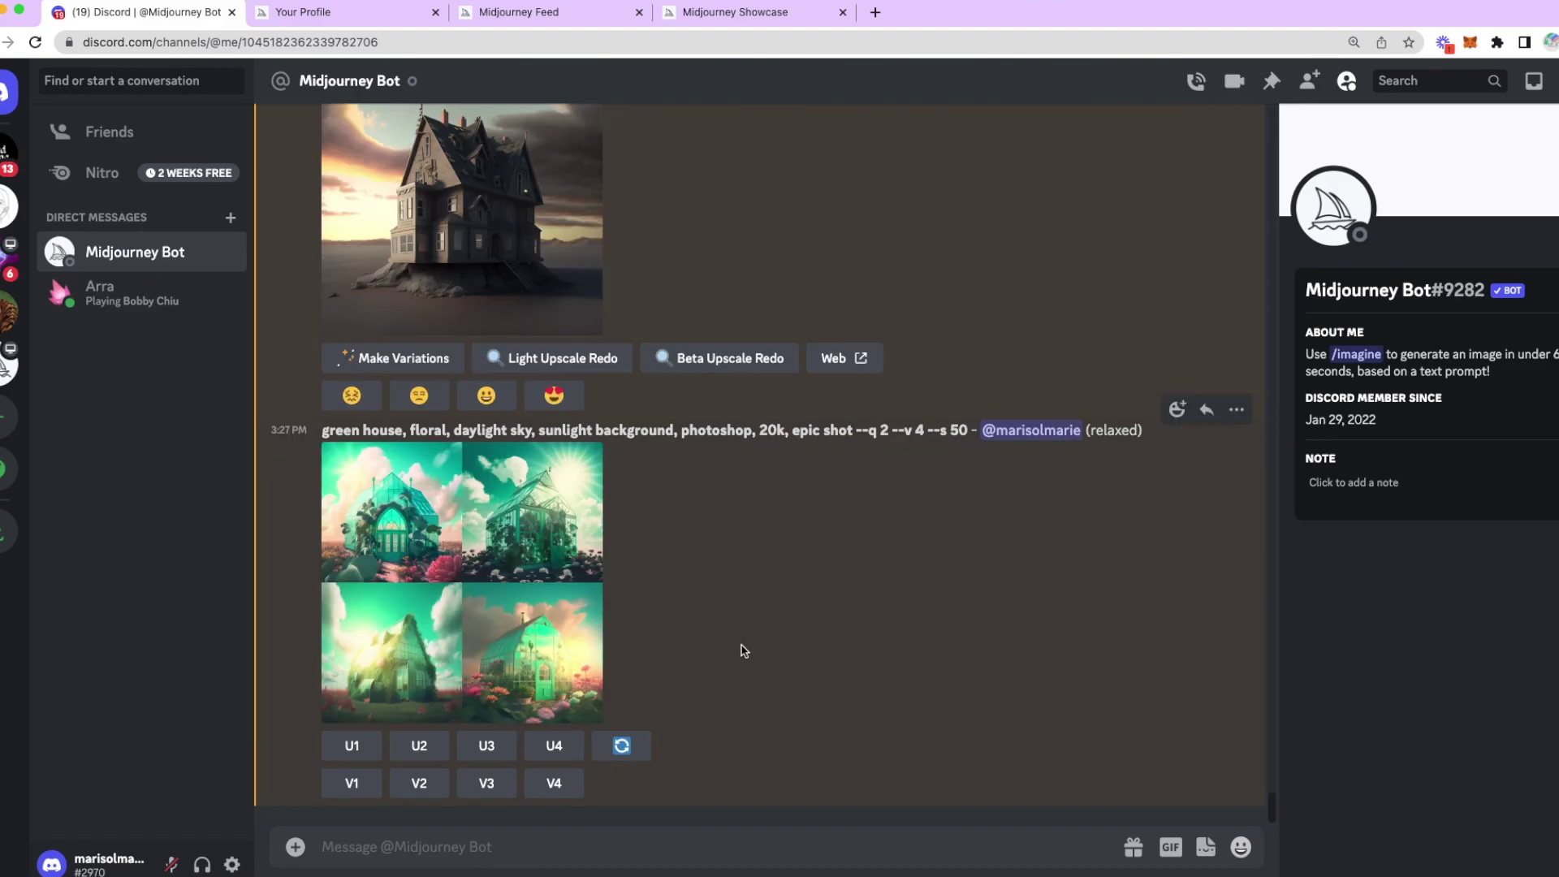
pyautogui.scroll(3, 735, 643)
pyautogui.scroll(-2, 762, 660)
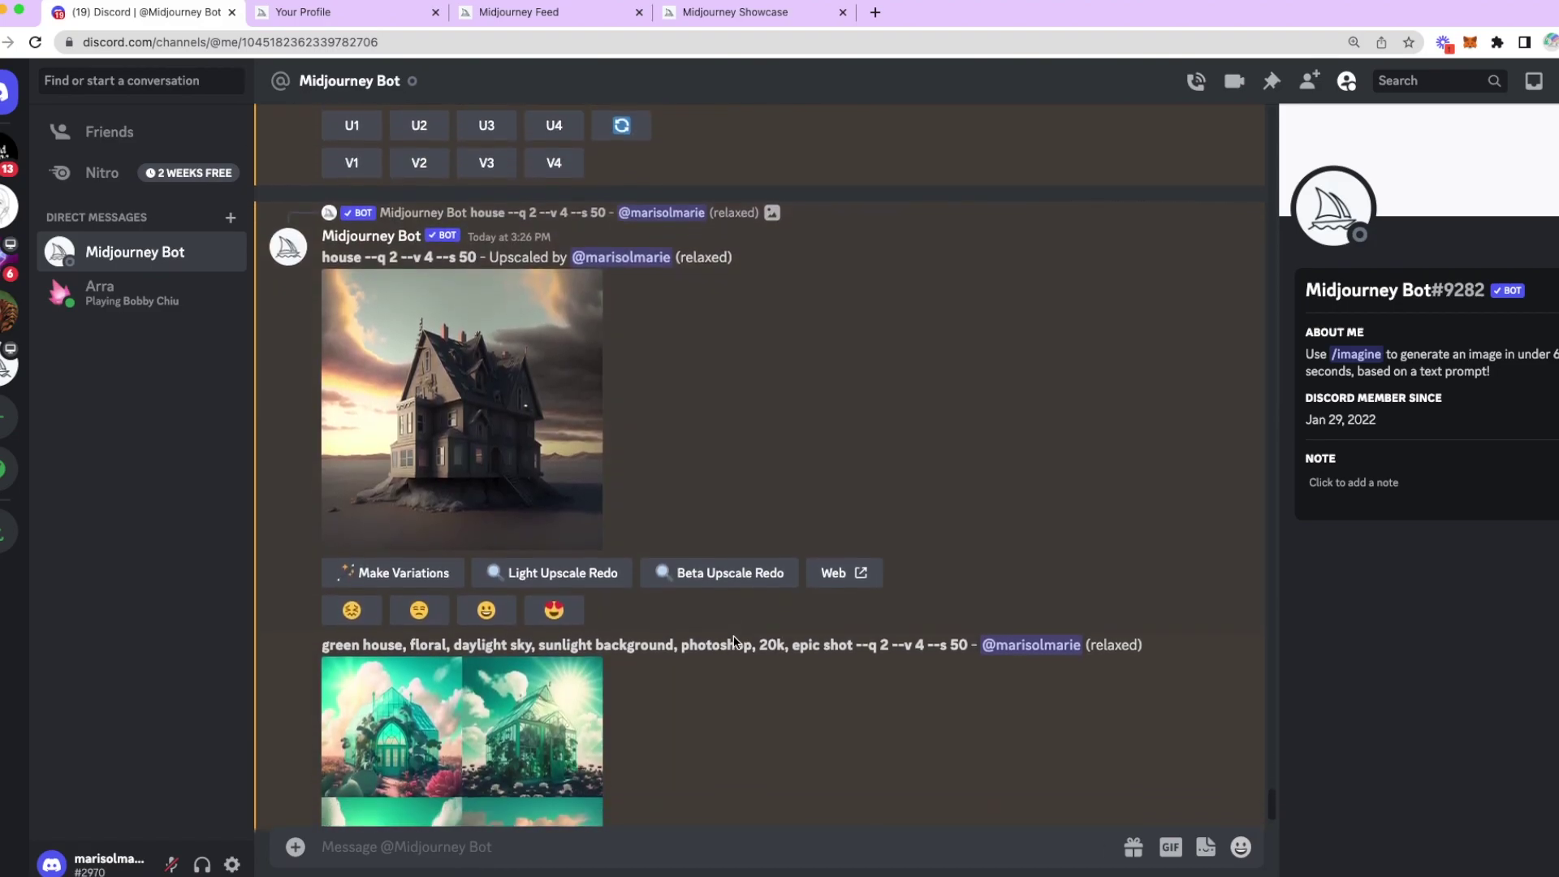
pyautogui.scroll(5, 647, 626)
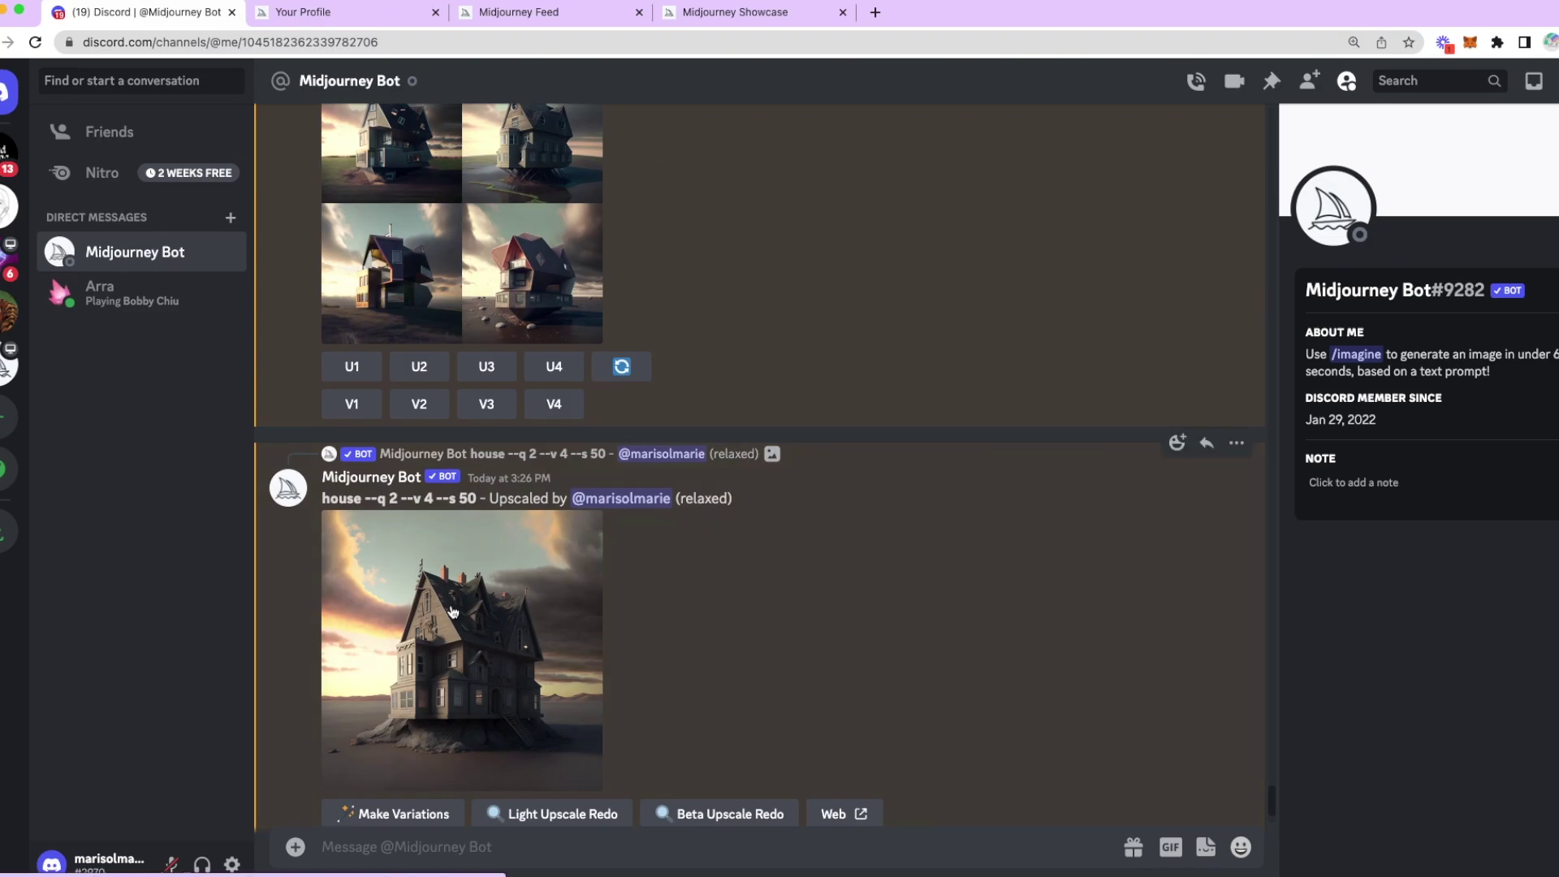
pyautogui.click(471, 584)
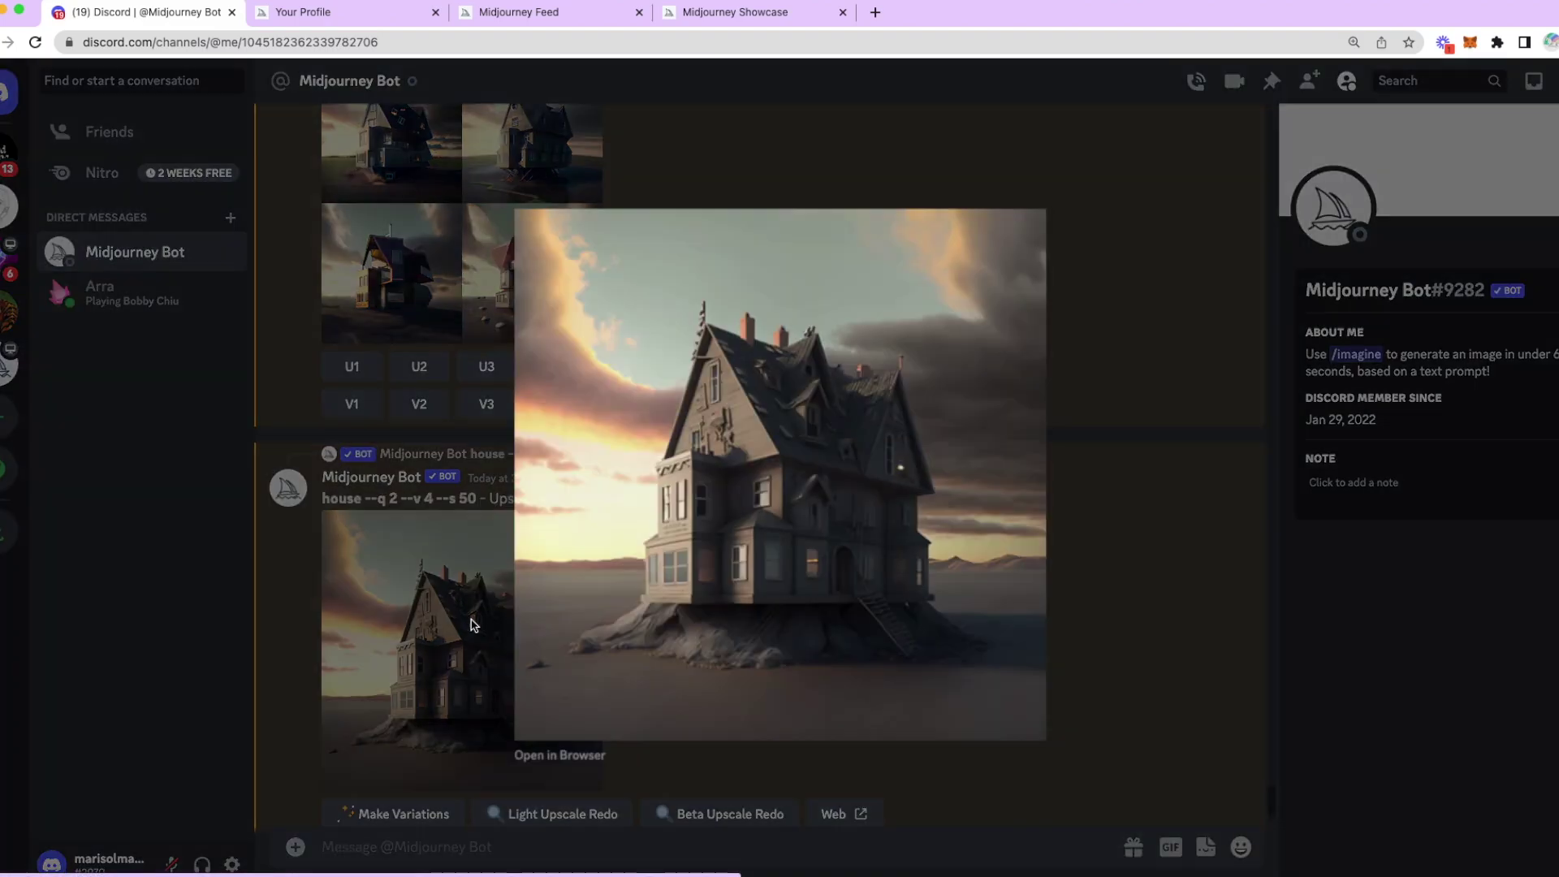
pyautogui.click(1122, 654)
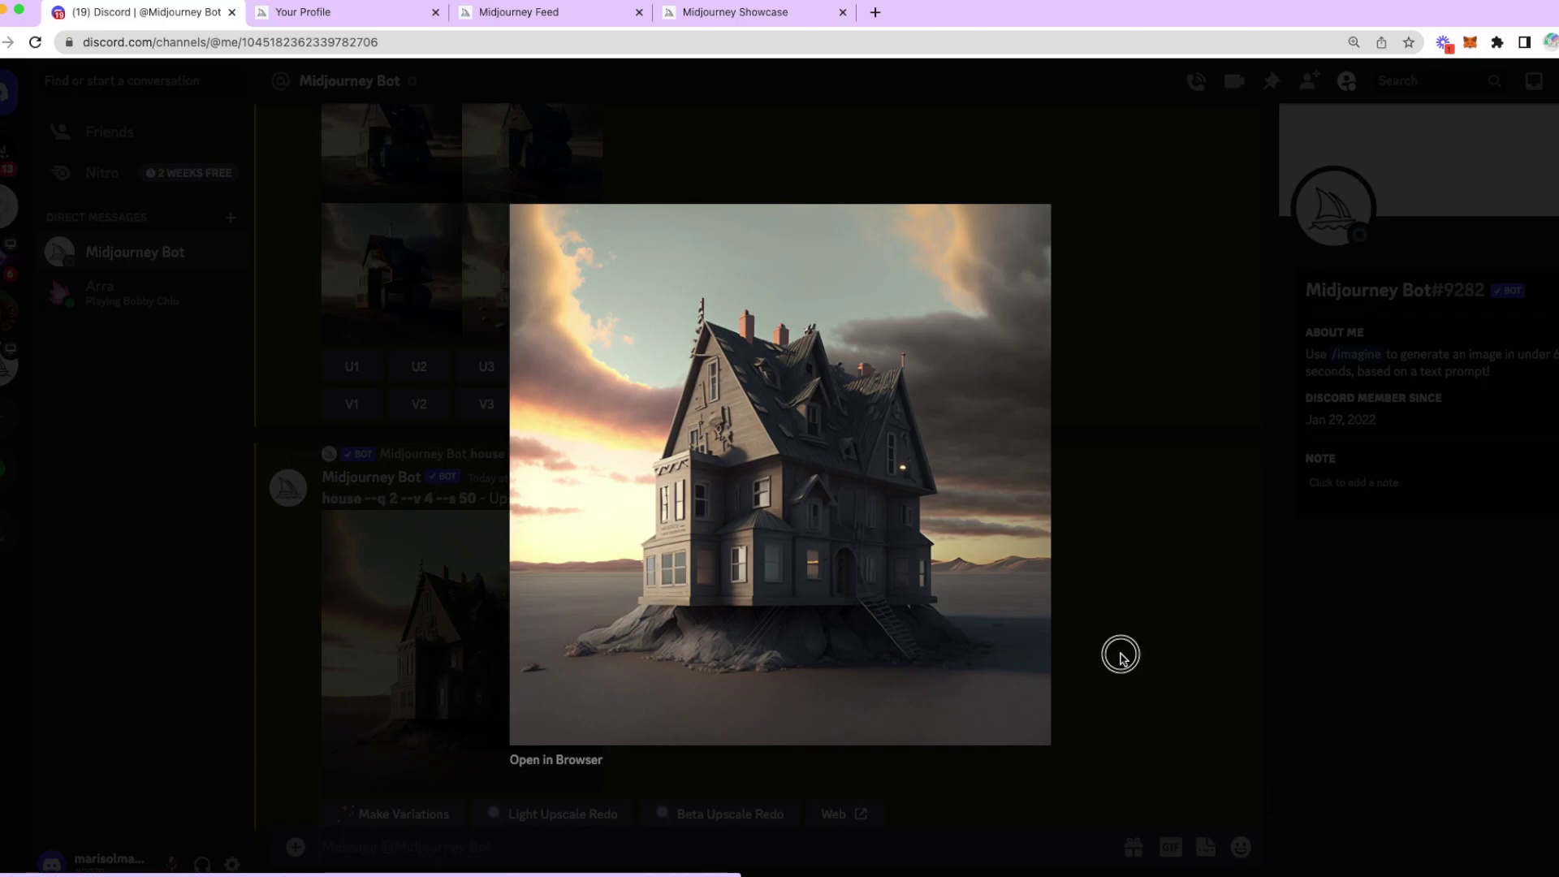
pyautogui.scroll(-3, 699, 664)
pyautogui.scroll(10, 703, 668)
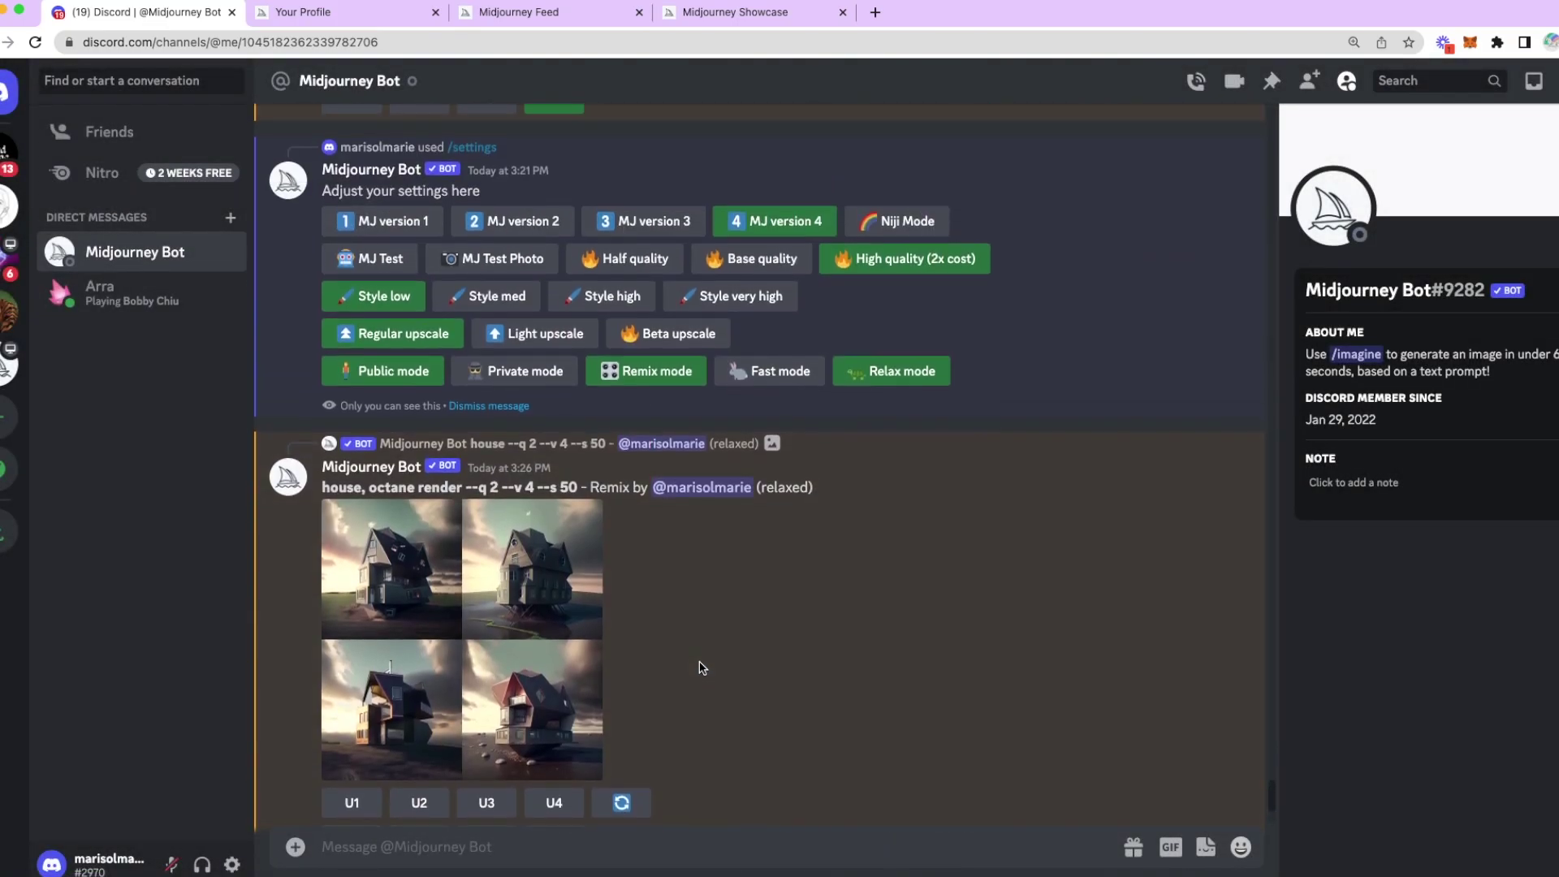
pyautogui.moveTo(591, 478); pyautogui.dragTo(752, 477)
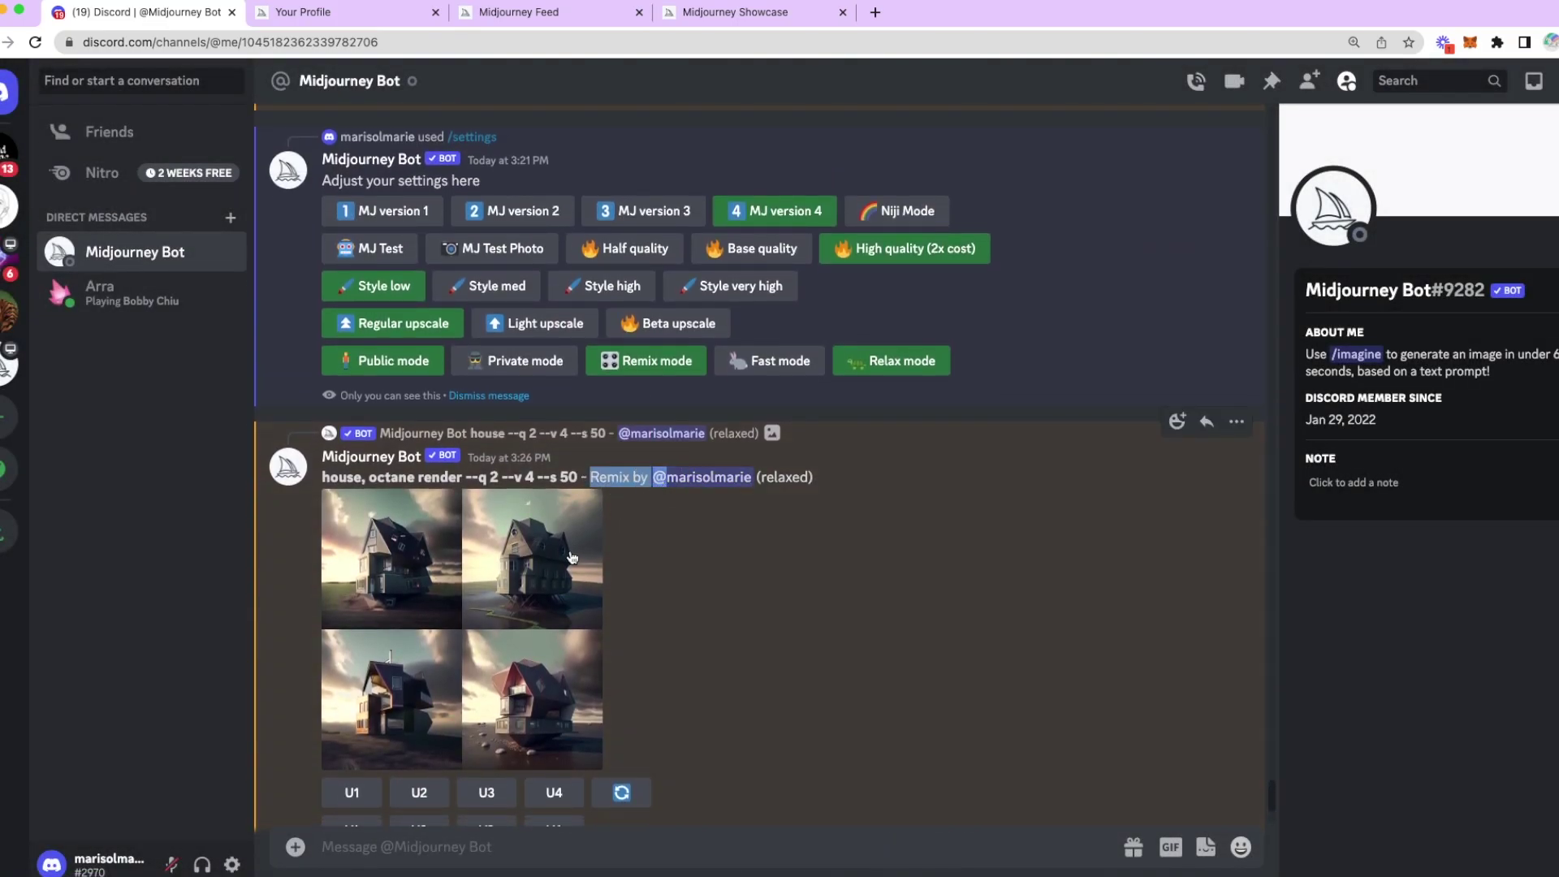
pyautogui.scroll(-2, 677, 604)
pyautogui.scroll(7, 677, 604)
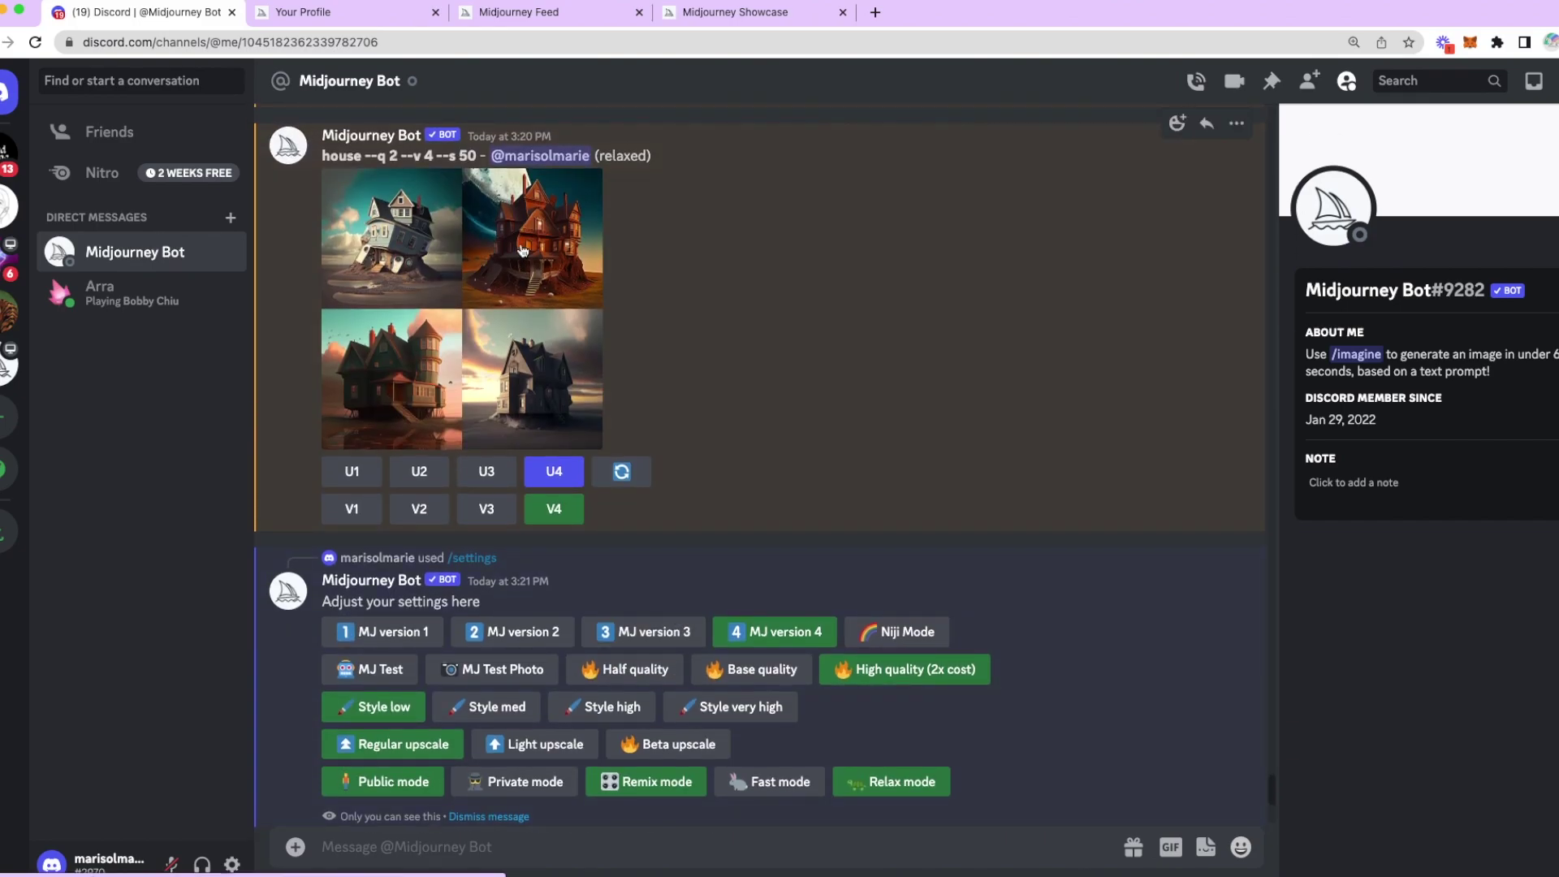
pyautogui.scroll(-2, 548, 426)
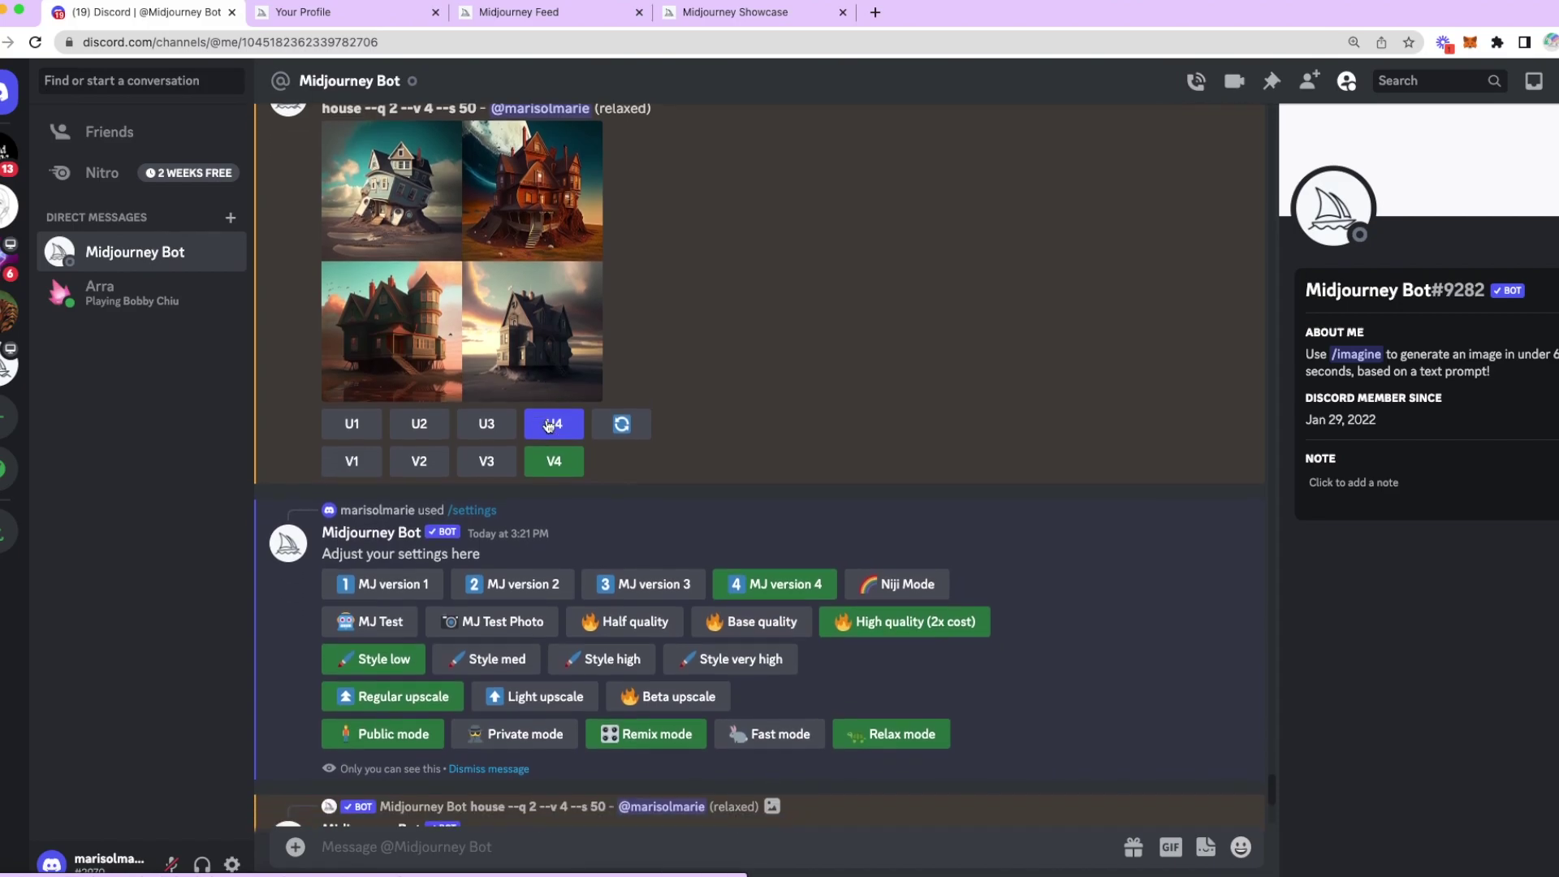
pyautogui.scroll(-4, 552, 471)
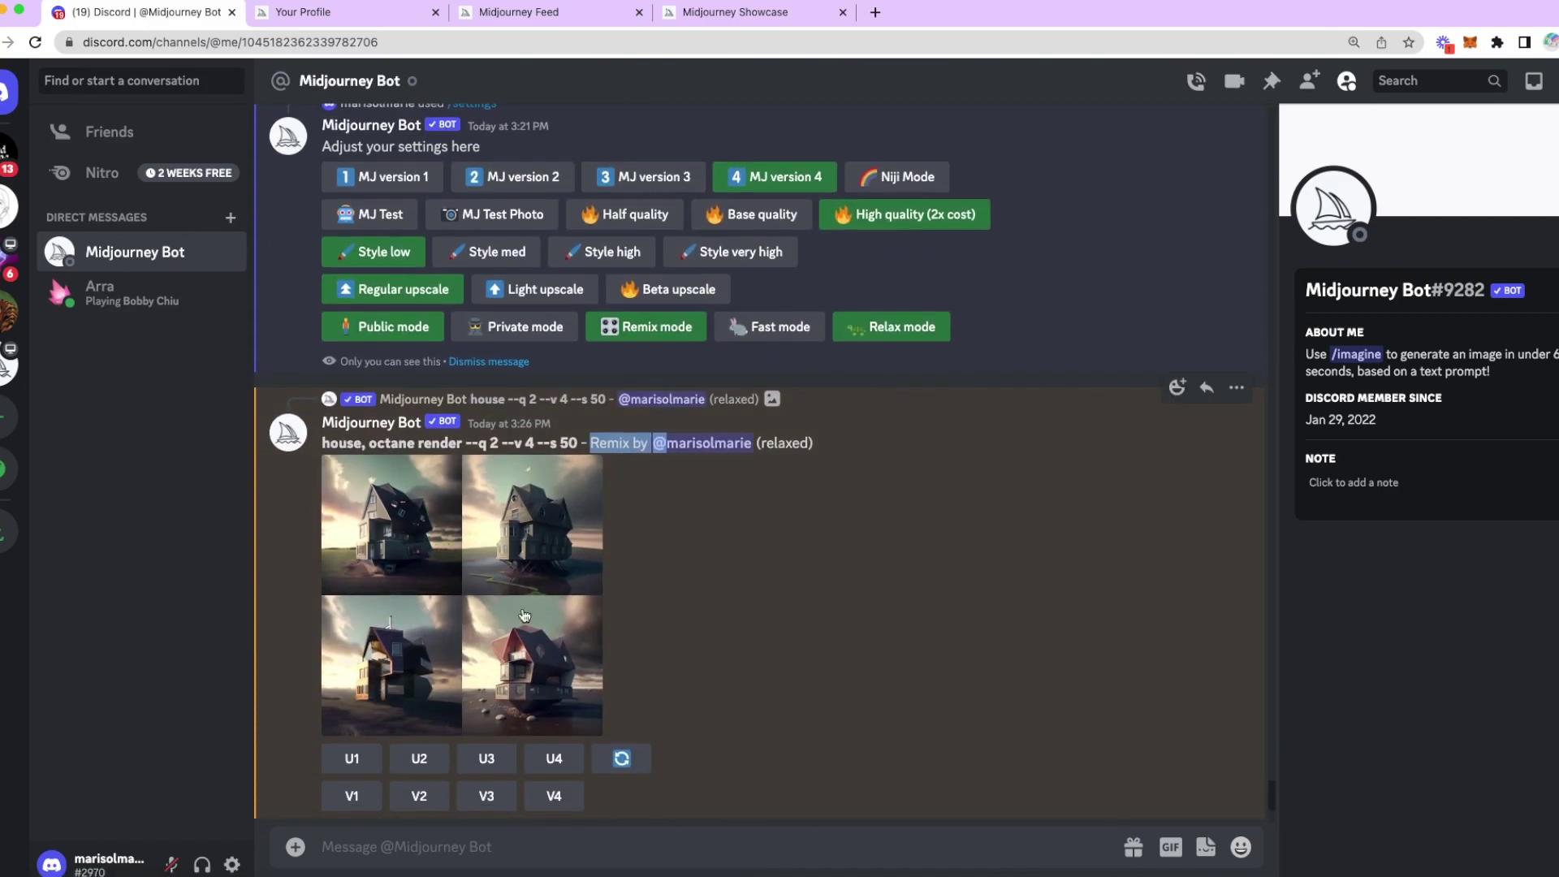
pyautogui.click(518, 571)
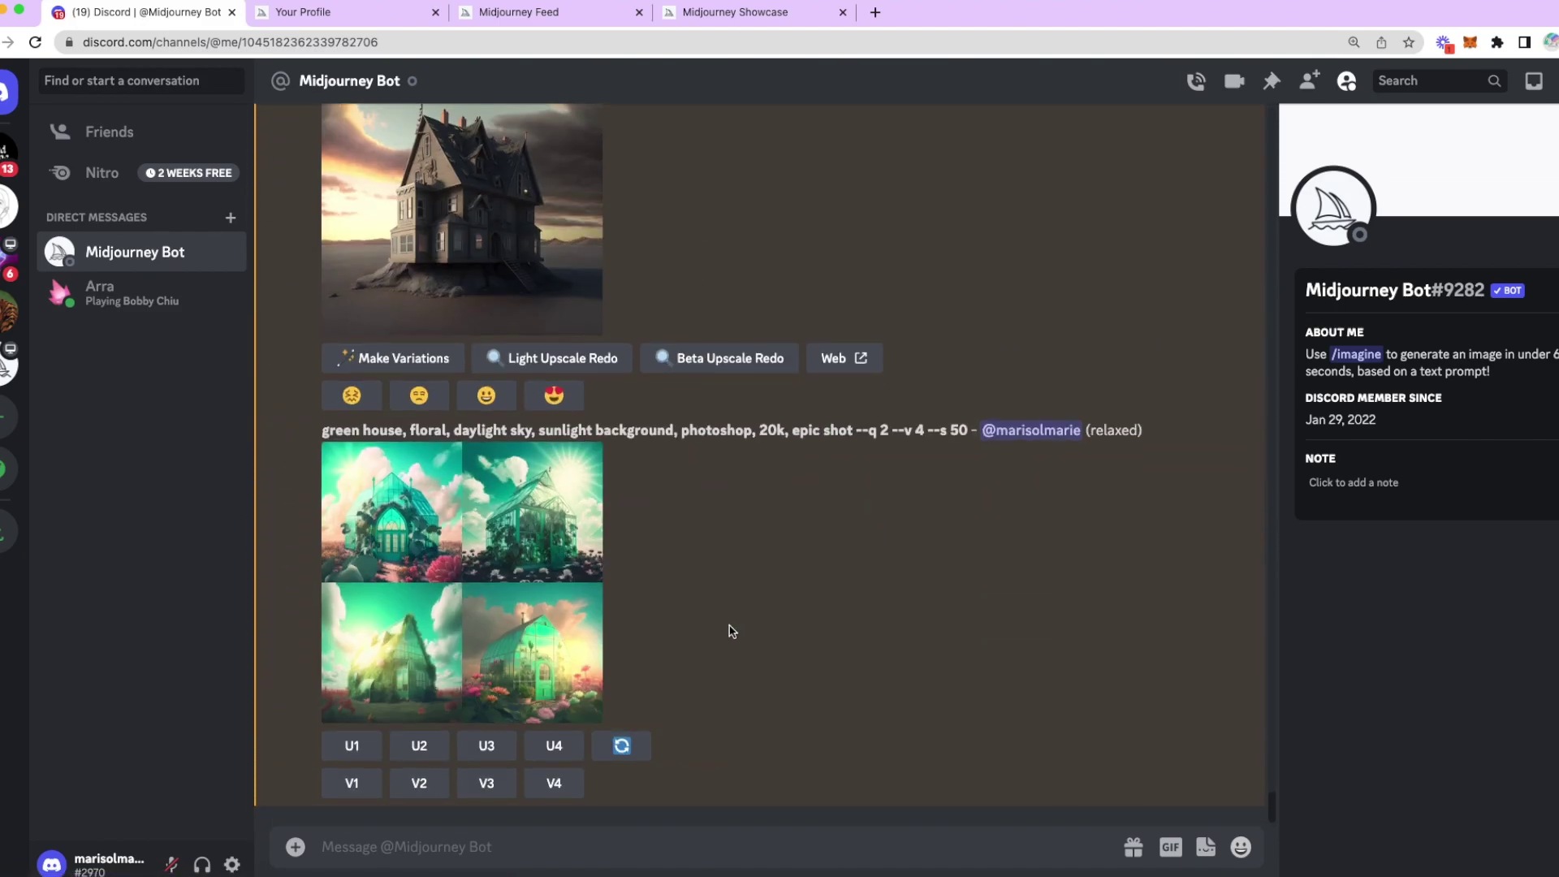
pyautogui.moveTo(334, 433)
pyautogui.mouseDown()
pyautogui.moveTo(422, 435)
pyautogui.moveTo(364, 443)
pyautogui.mouseUp()
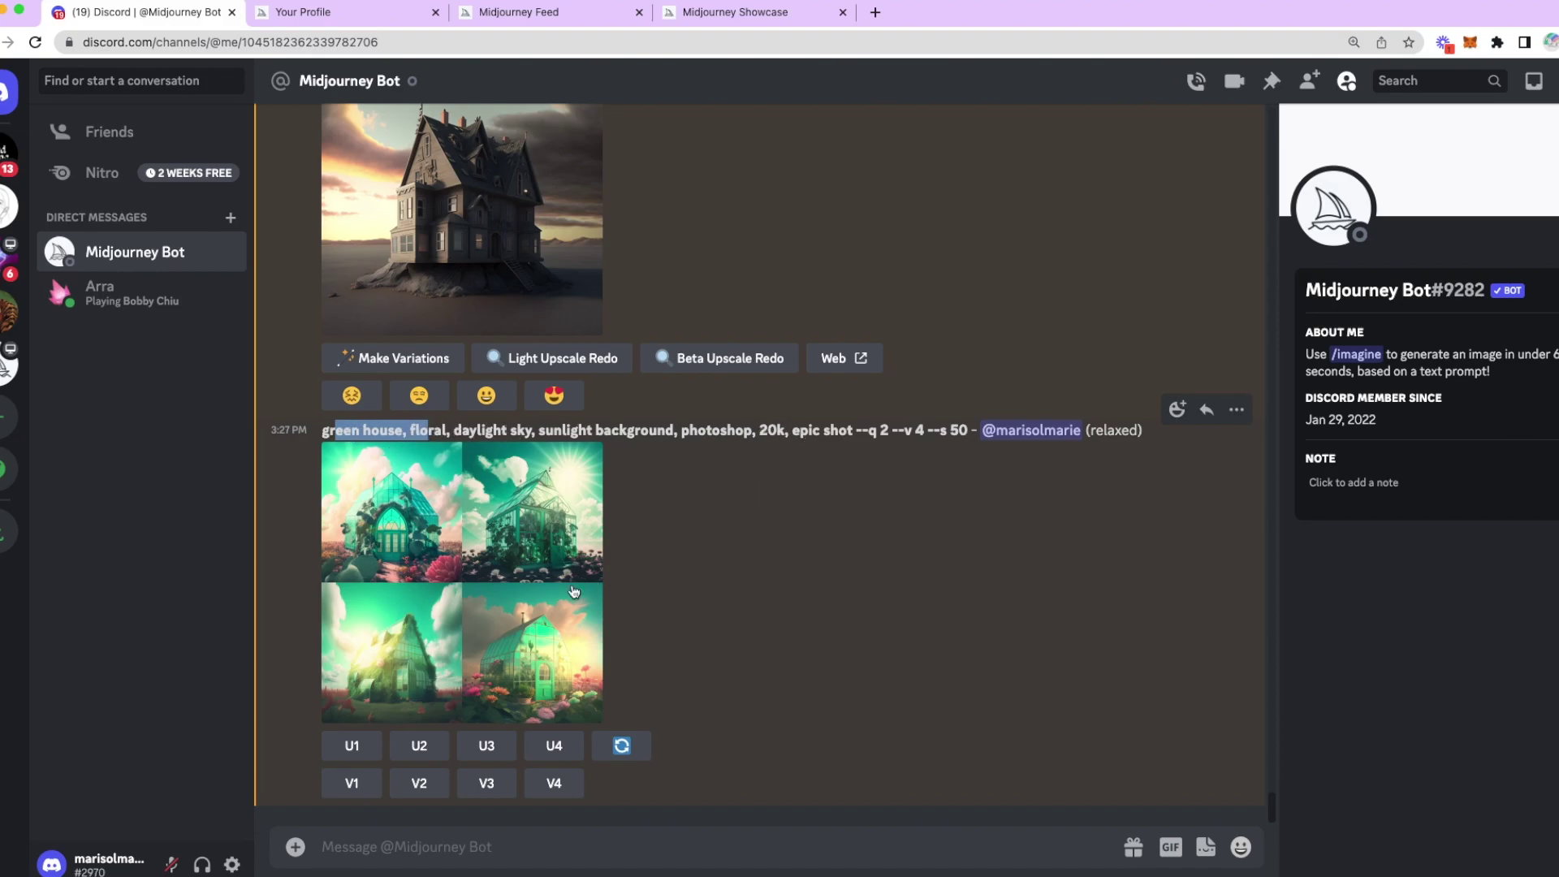
pyautogui.click(486, 600)
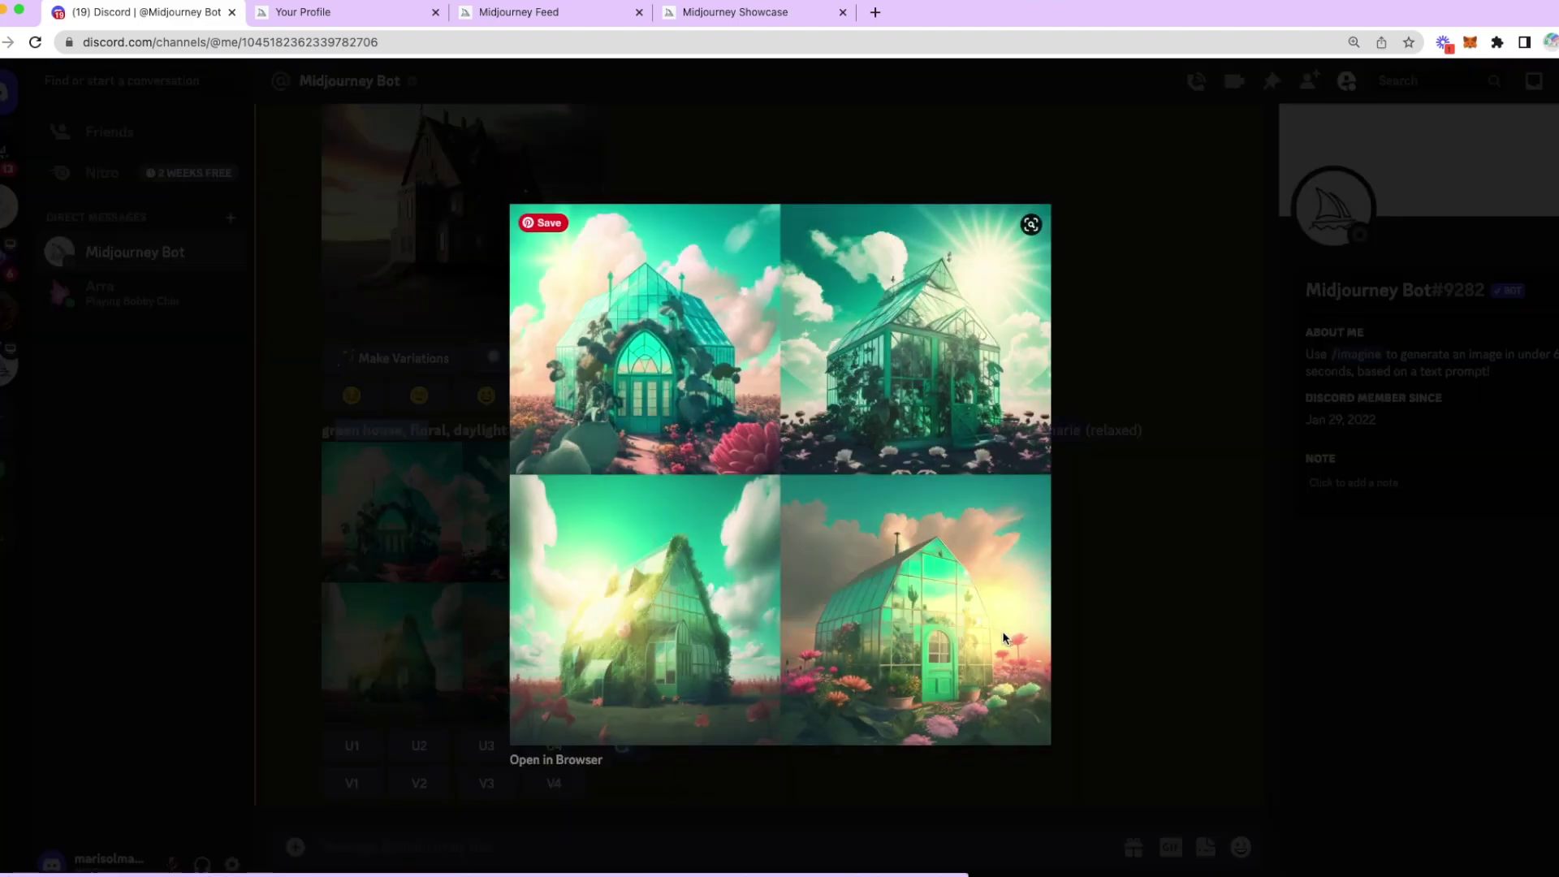
pyautogui.click(1135, 589)
pyautogui.click(515, 534)
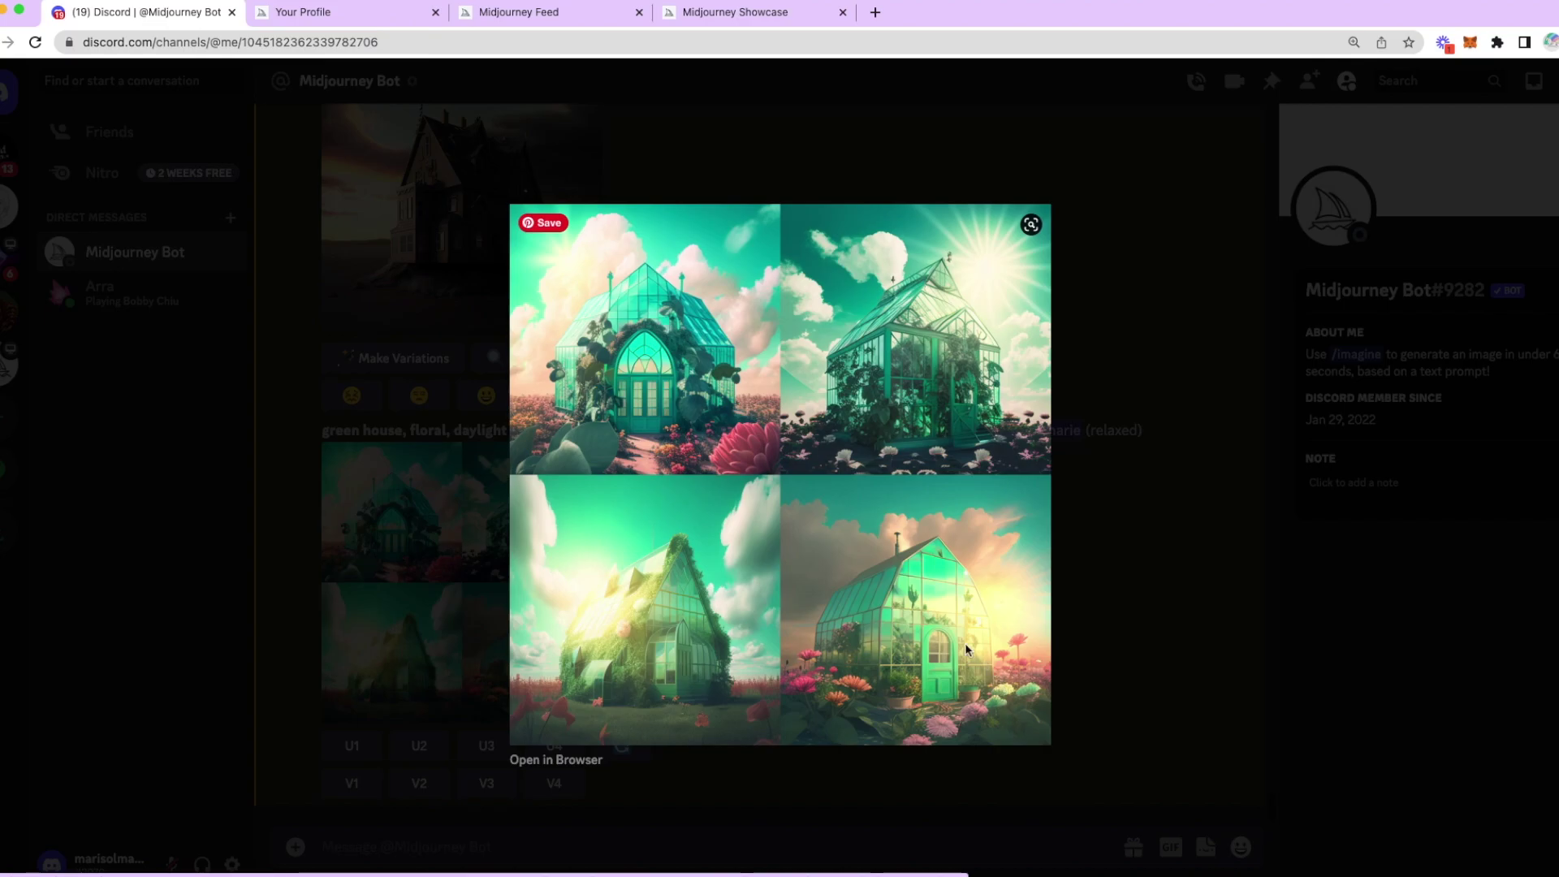
pyautogui.scroll(5, 967, 650)
pyautogui.scroll(-2, 965, 642)
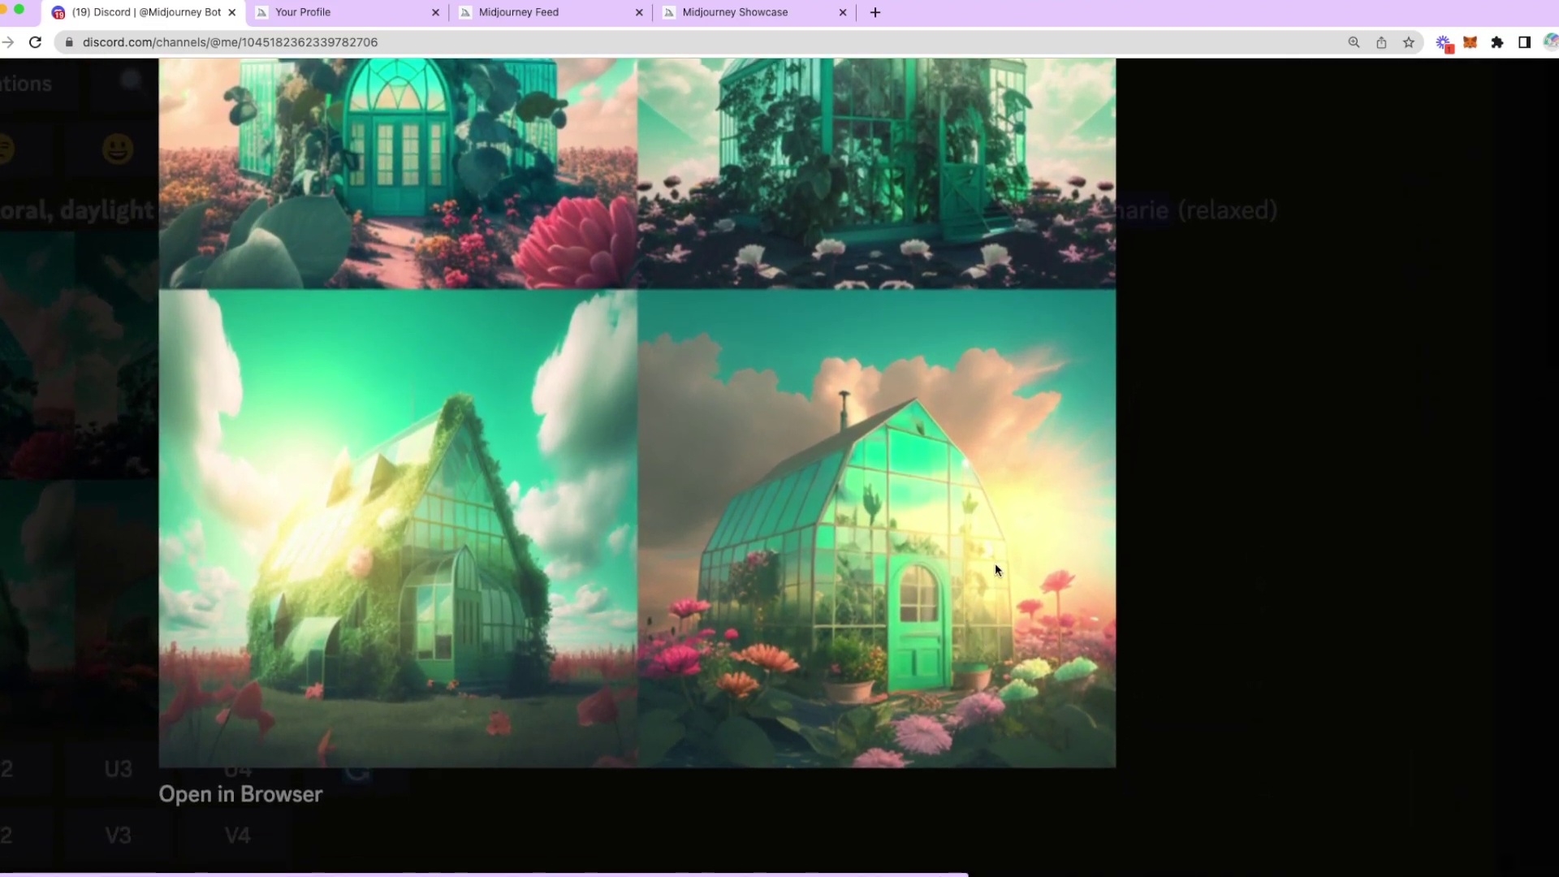
pyautogui.scroll(-3, 791, 535)
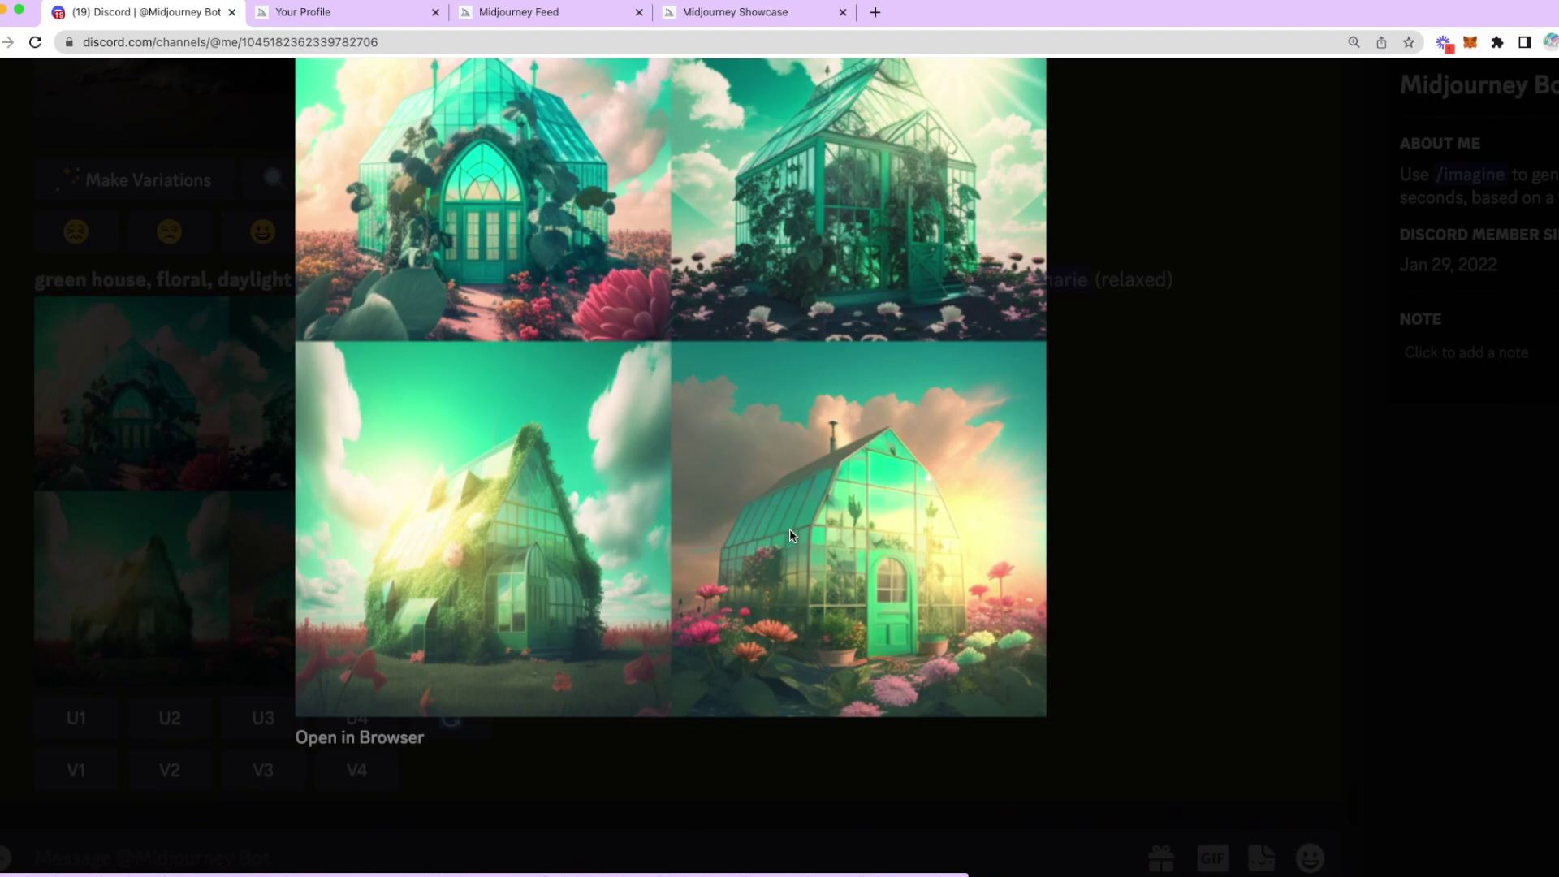
pyautogui.scroll(-3, 791, 532)
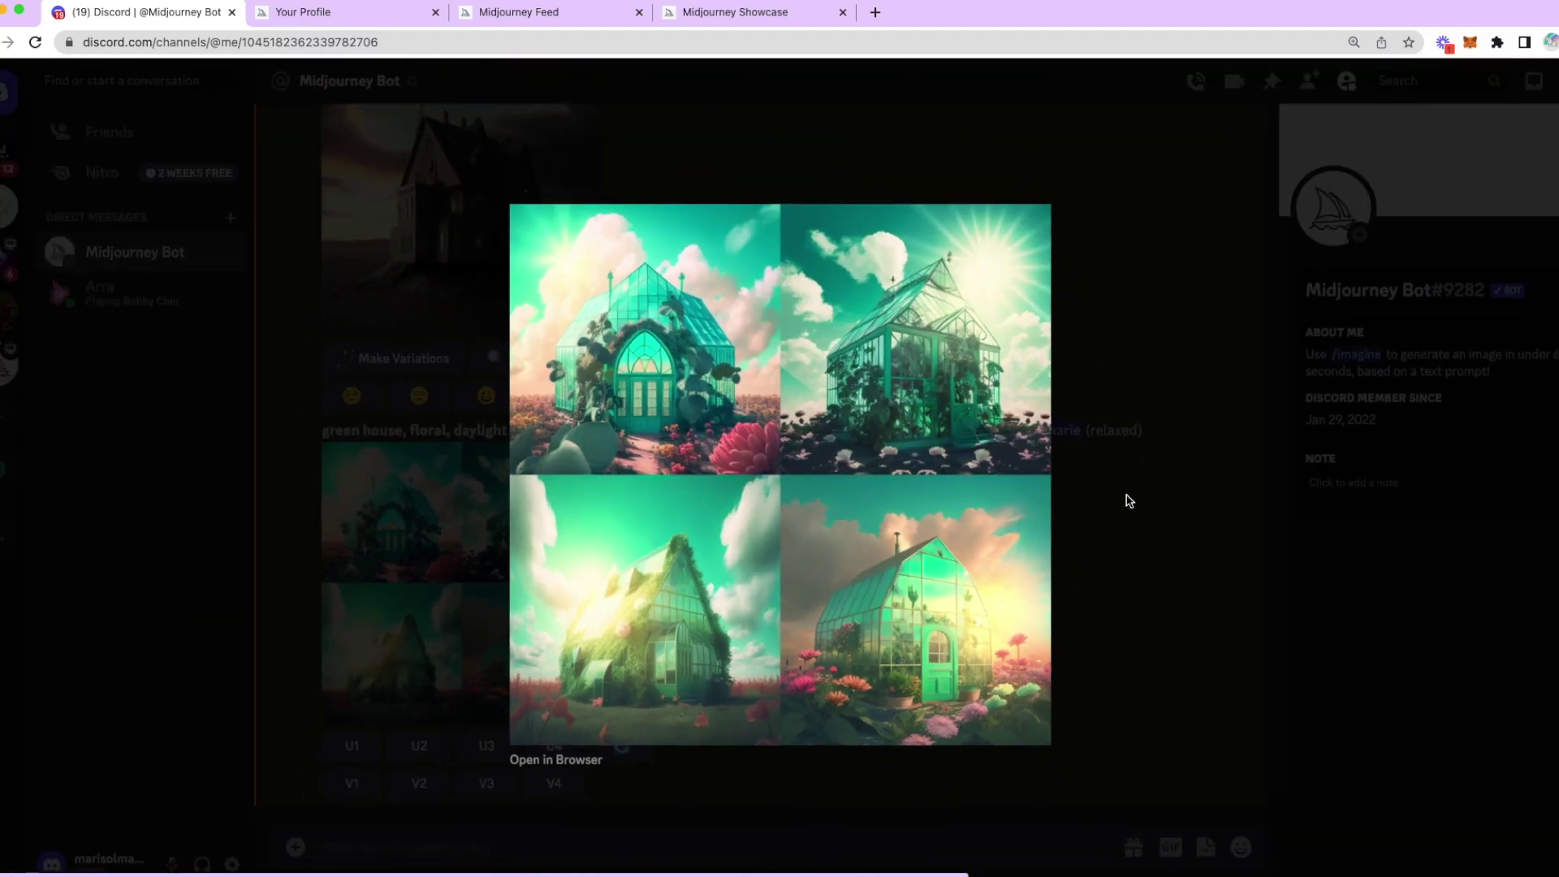
pyautogui.click(1119, 549)
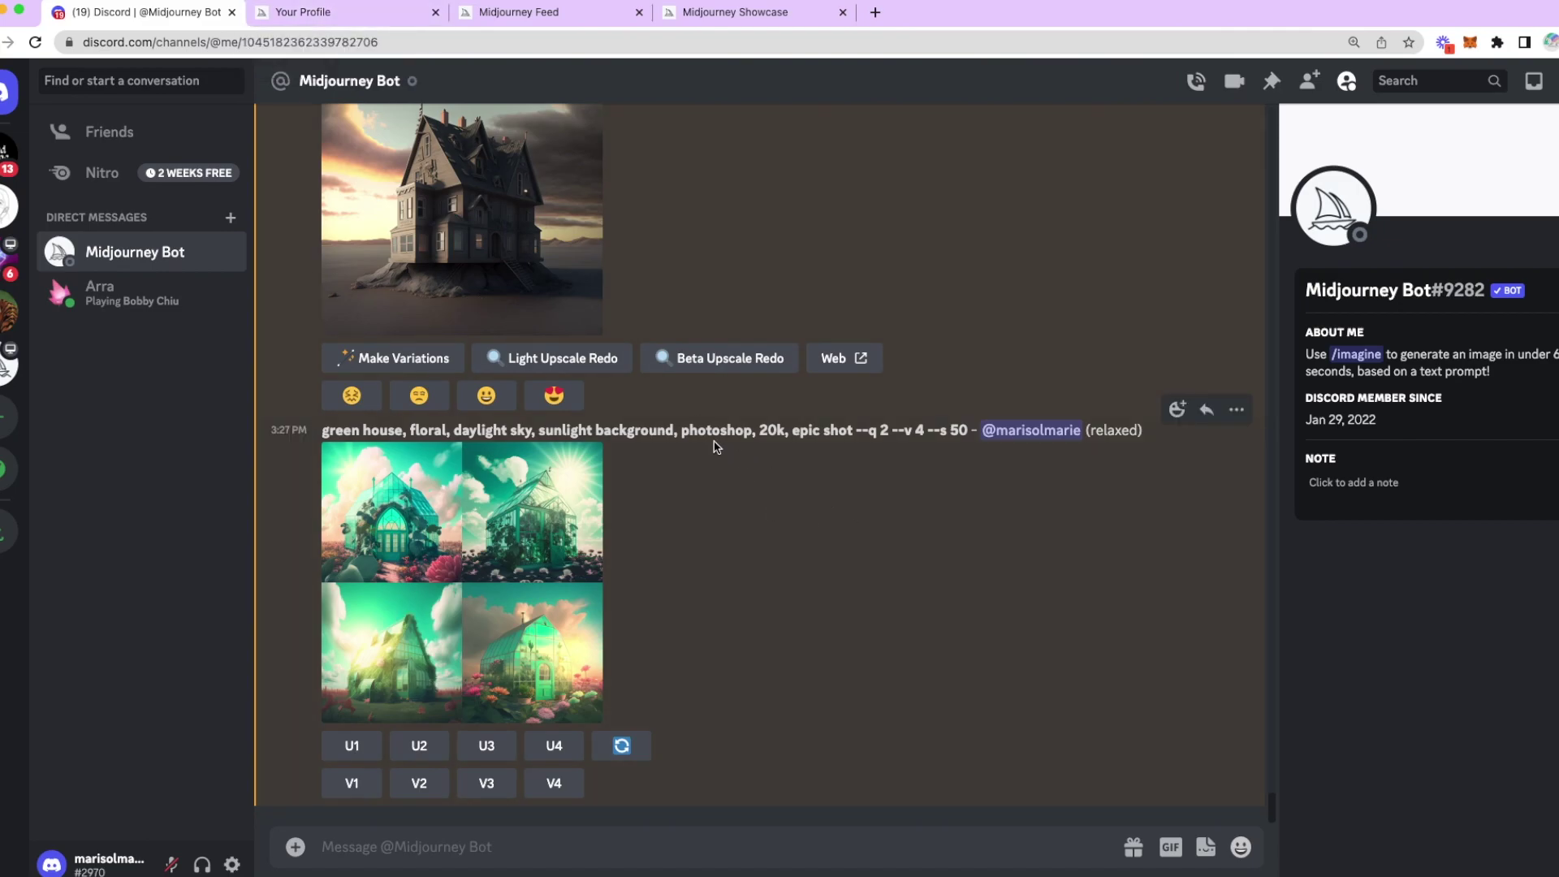
pyautogui.click(305, 13)
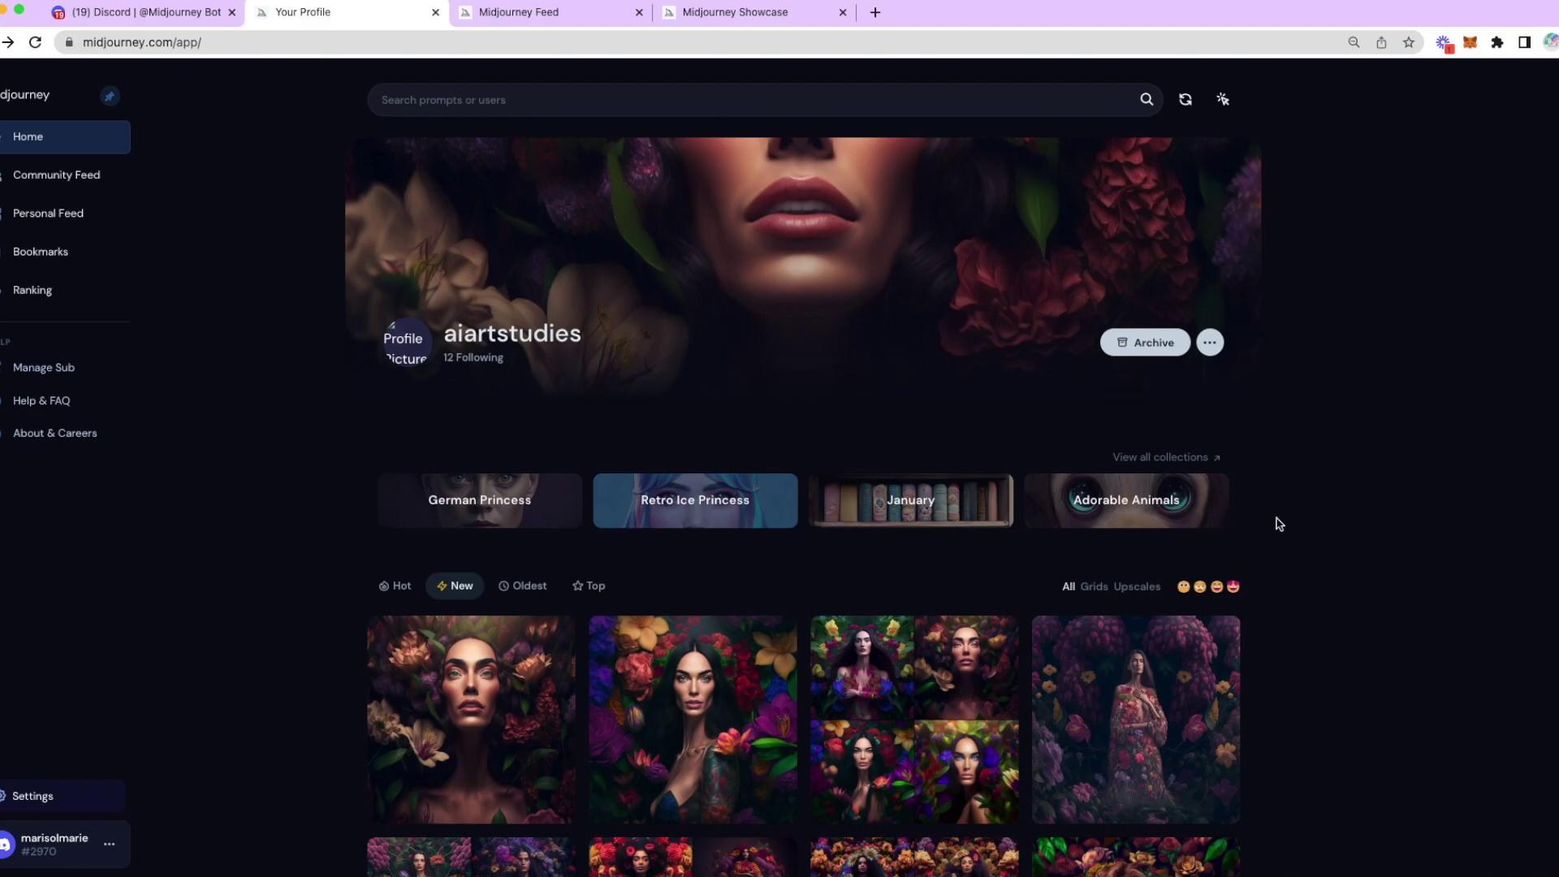
# Scroll down through the profile's gallery of floral portraits
pyautogui.scroll(-1, 1535, 484)
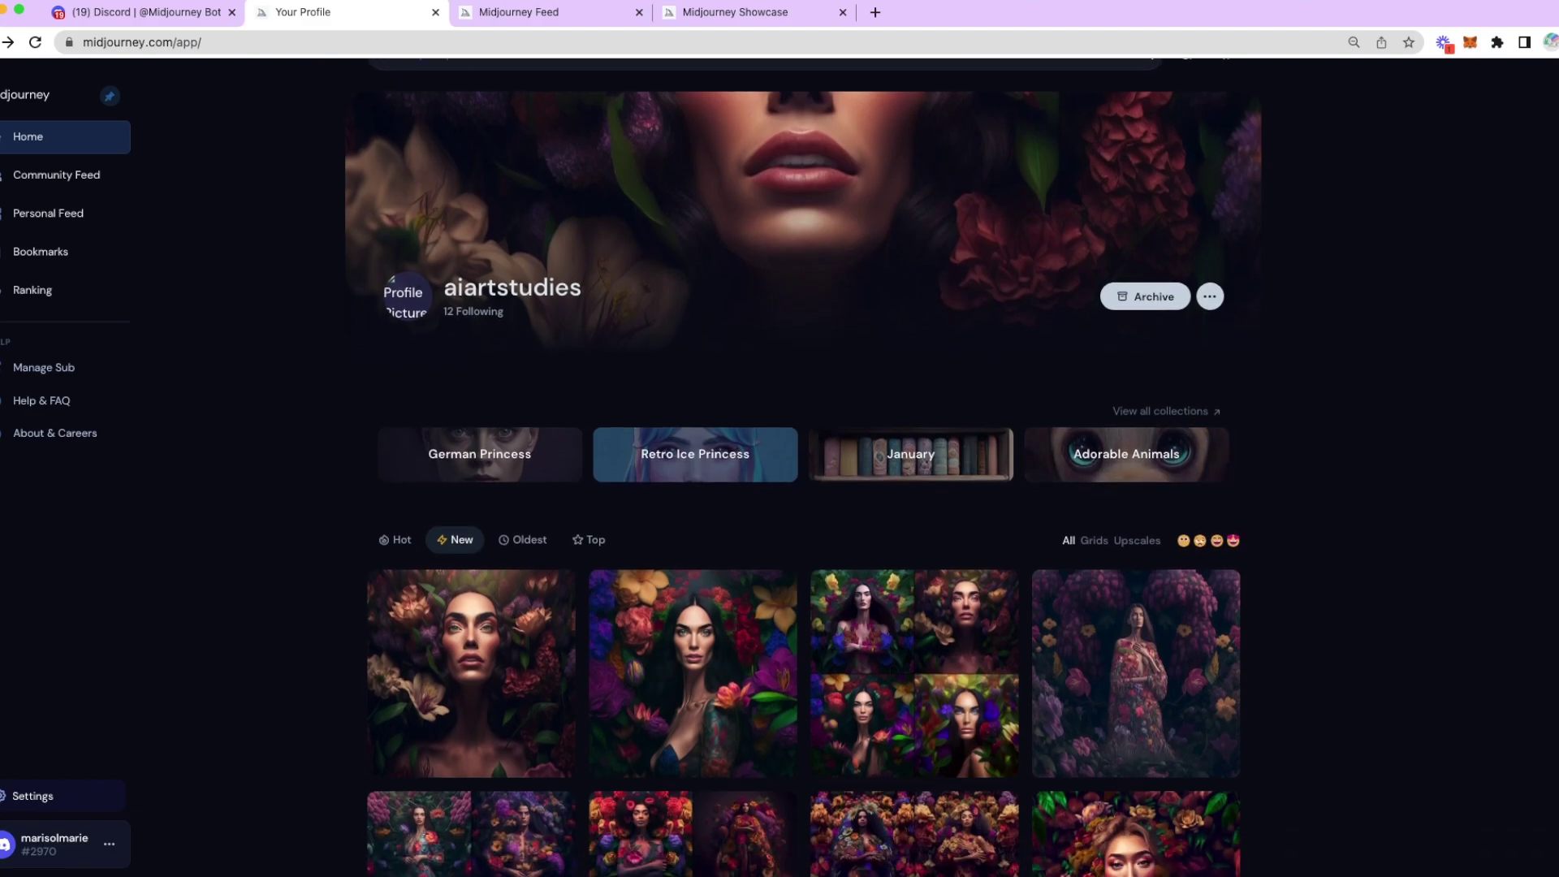
pyautogui.scroll(-10, 803, 468)
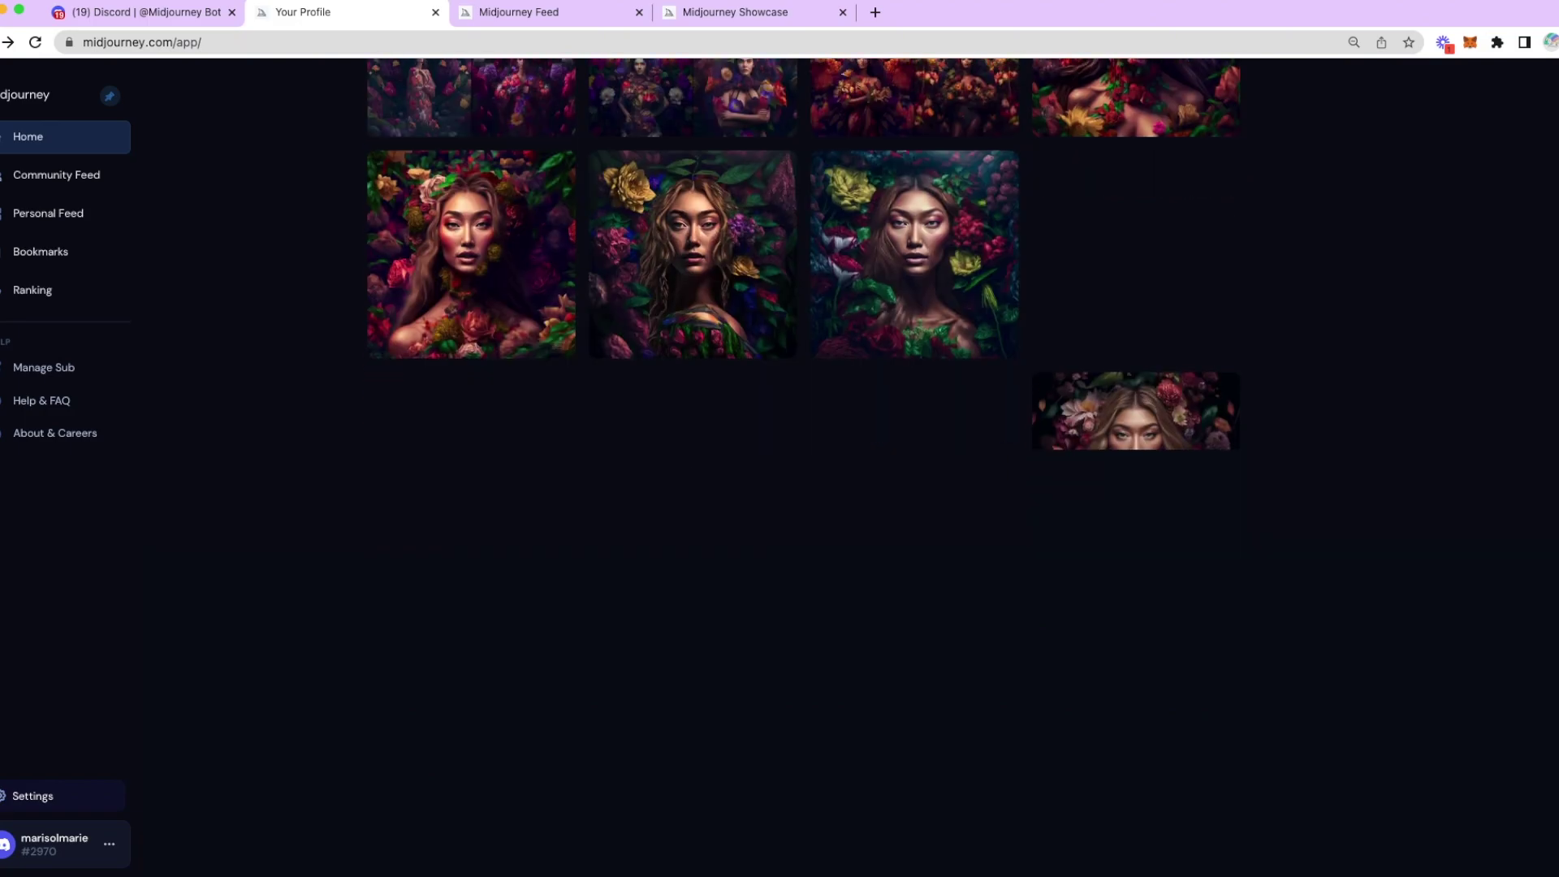
pyautogui.scroll(-2, 804, 297)
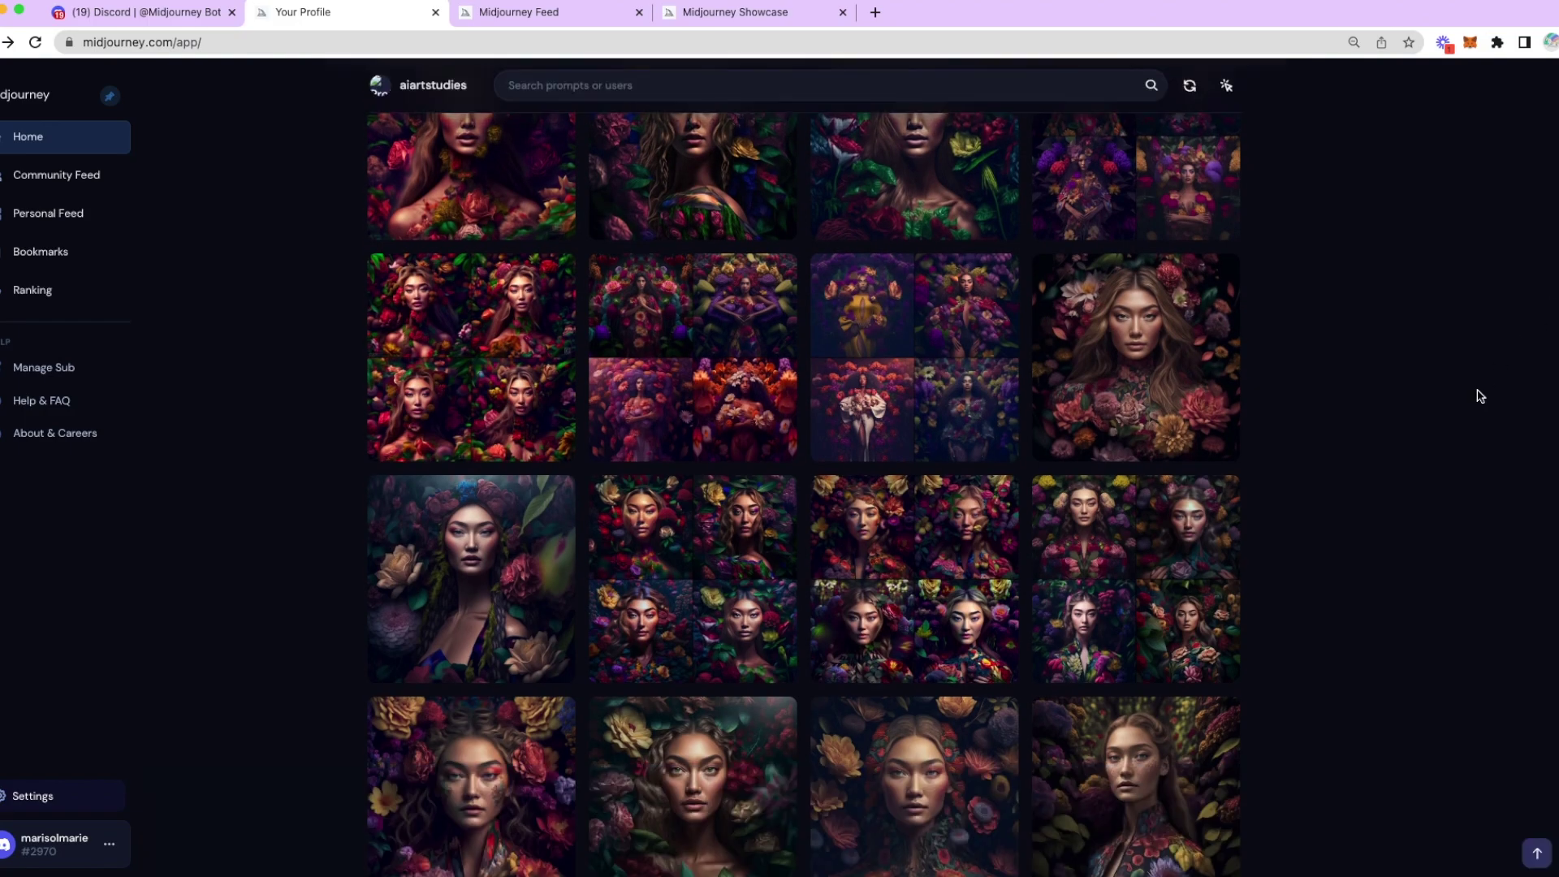
pyautogui.scroll(-5, 1480, 396)
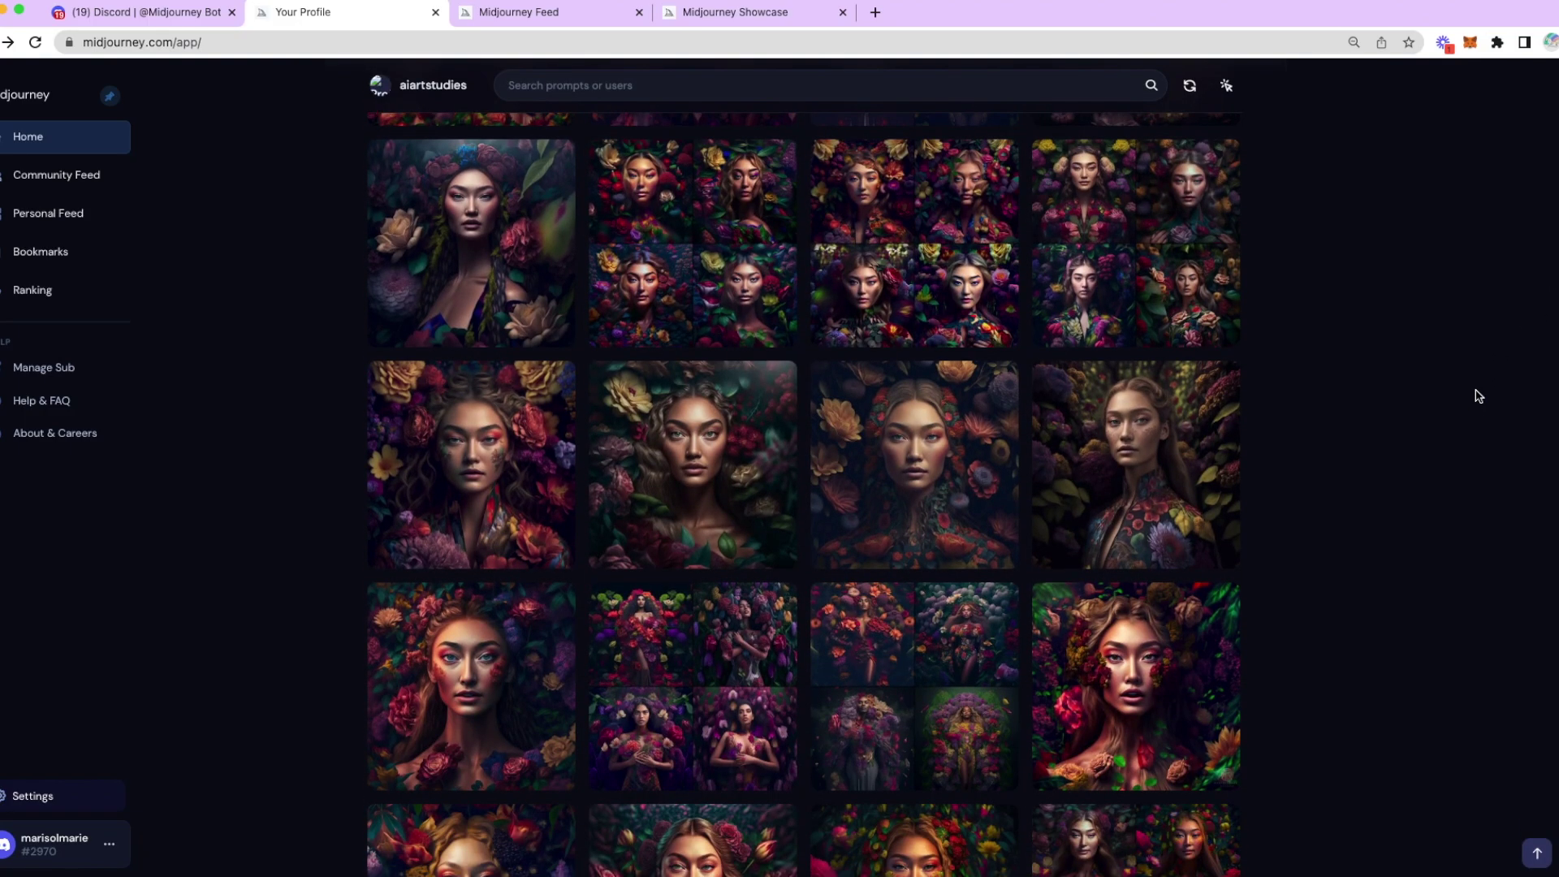
pyautogui.scroll(-3, 1480, 396)
# In the Discord bot chat, scroll up to the floral portrait's long prompt, then go back to the profile tab
pyautogui.click(153, 15)
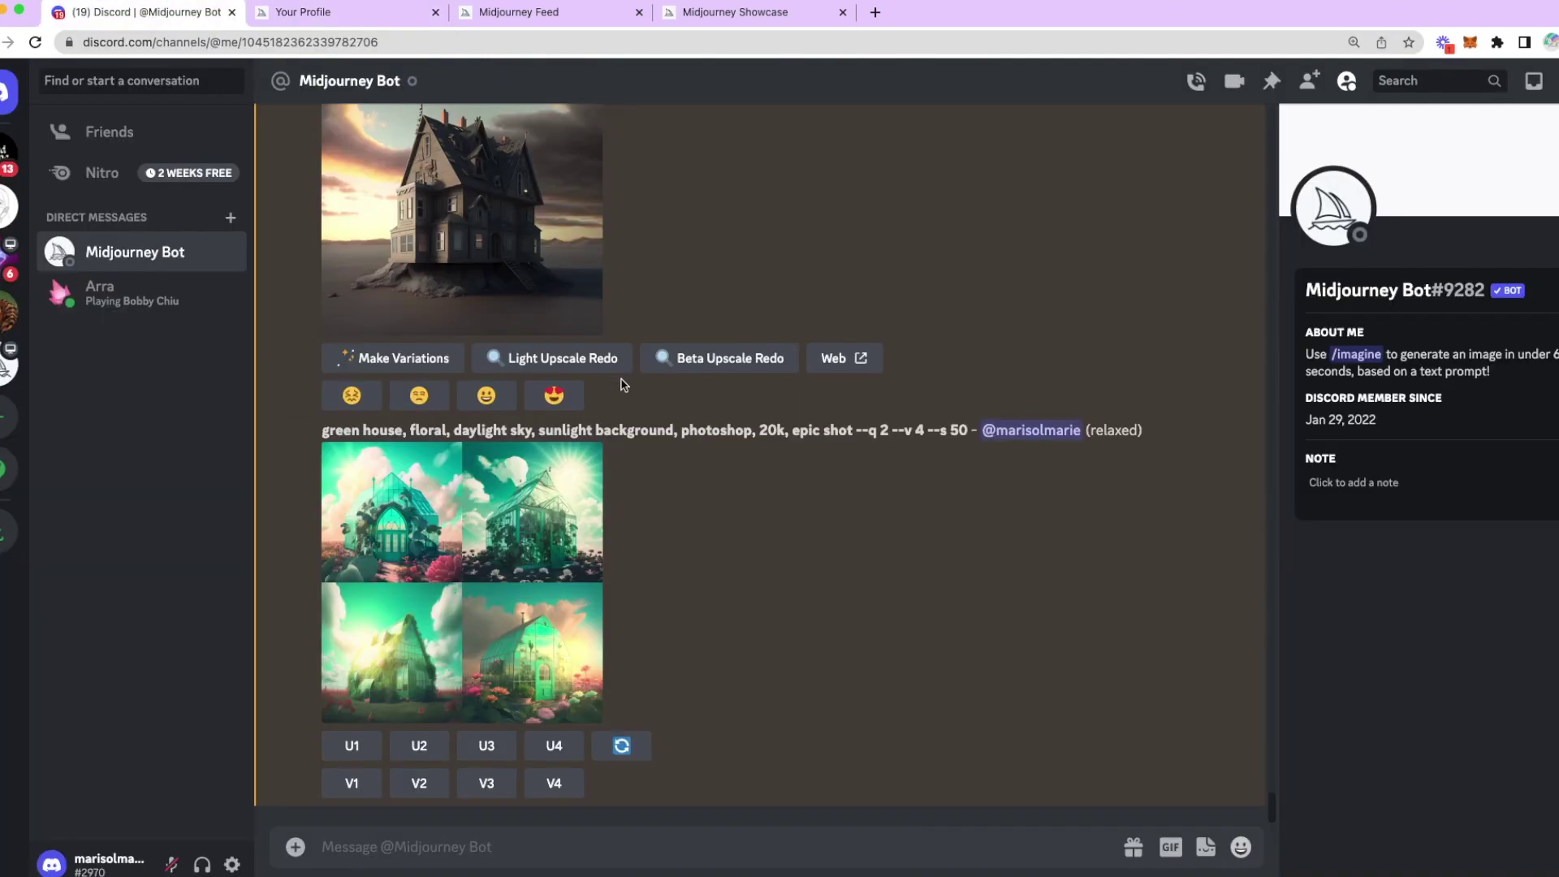
pyautogui.click(1274, 804)
pyautogui.moveTo(1273, 804); pyautogui.dragTo(1272, 633)
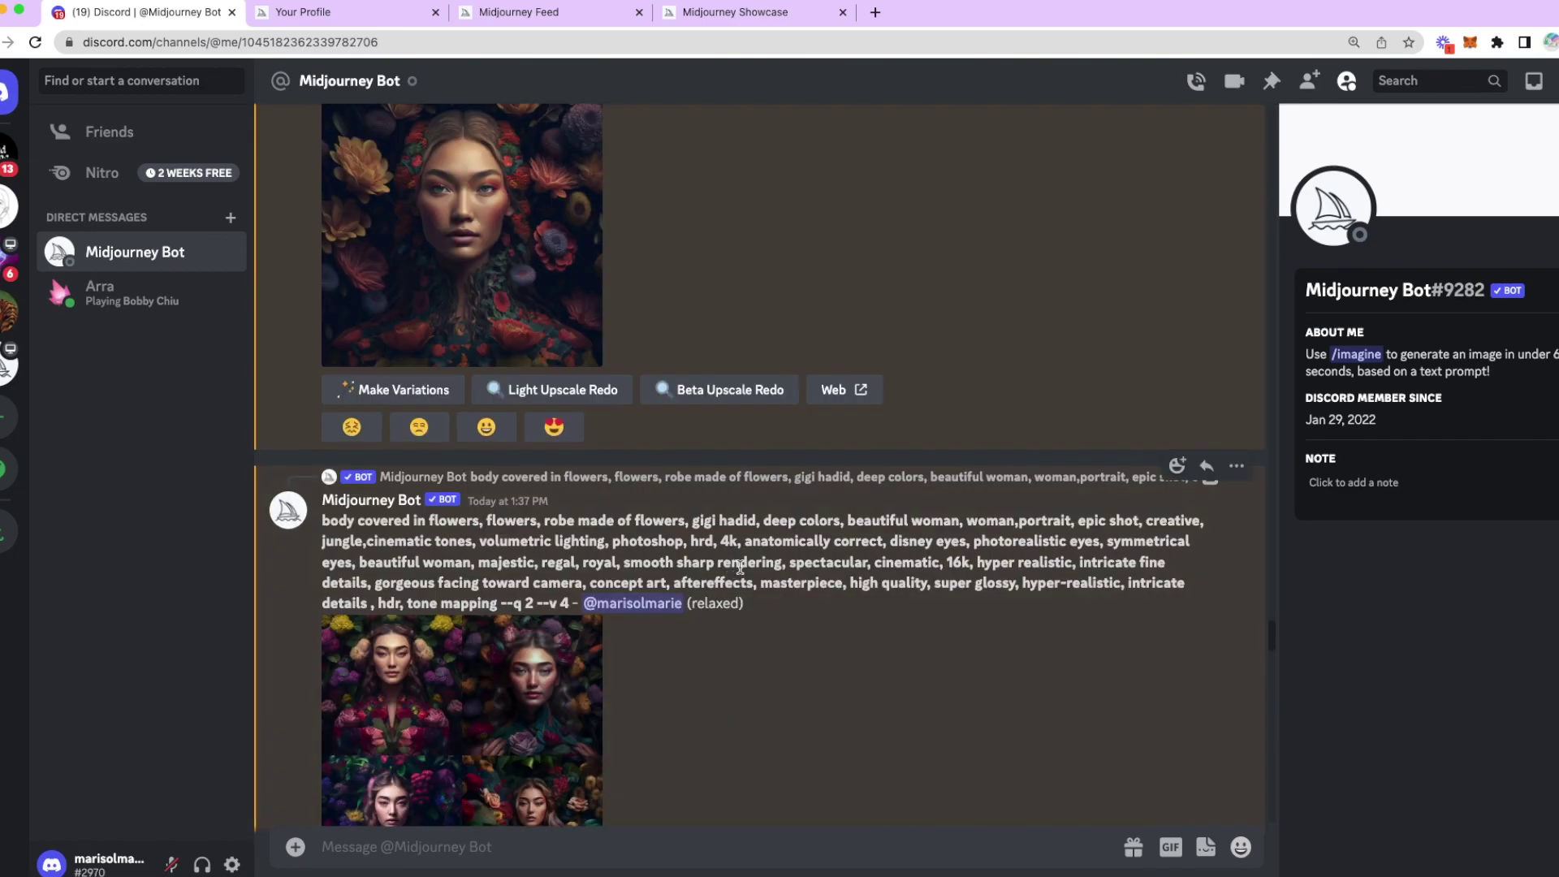
pyautogui.click(307, 14)
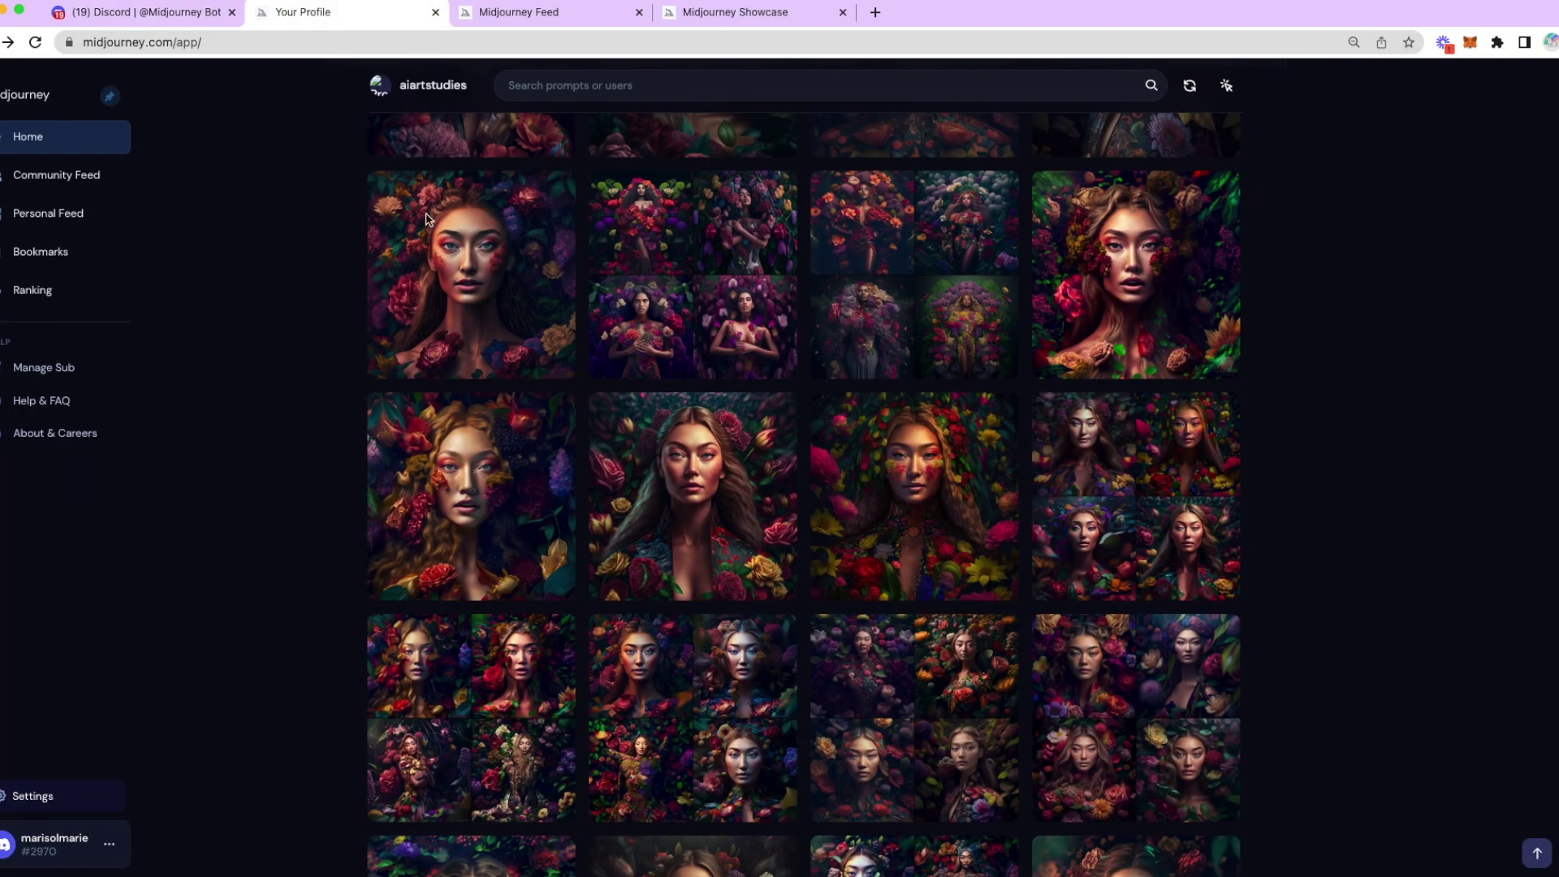
pyautogui.scroll(-6, 1365, 498)
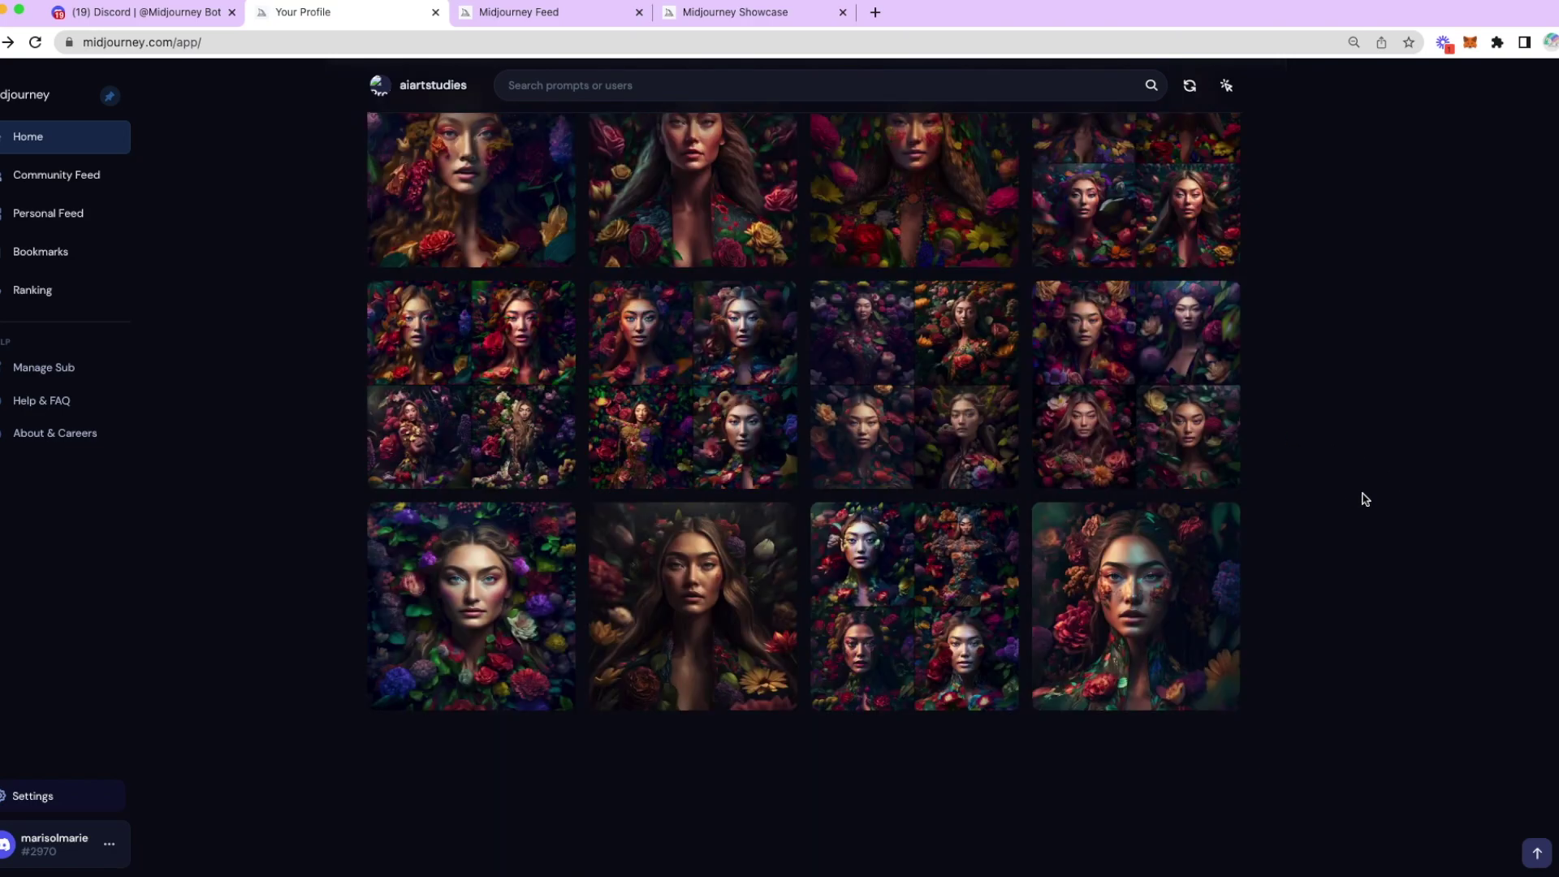
pyautogui.scroll(3, 1374, 500)
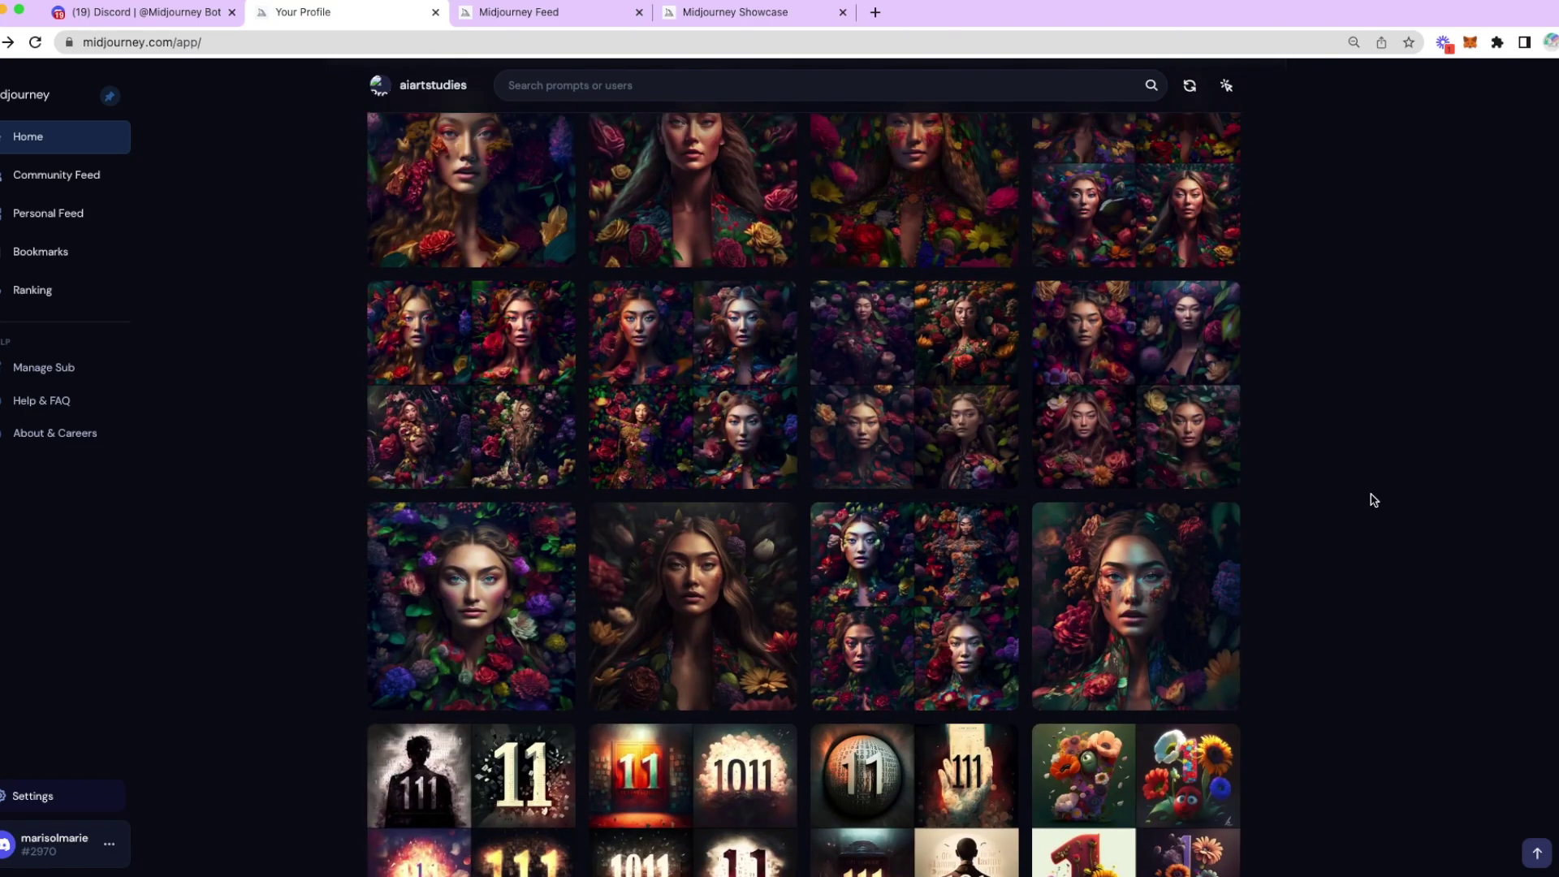
pyautogui.scroll(-3, 1374, 500)
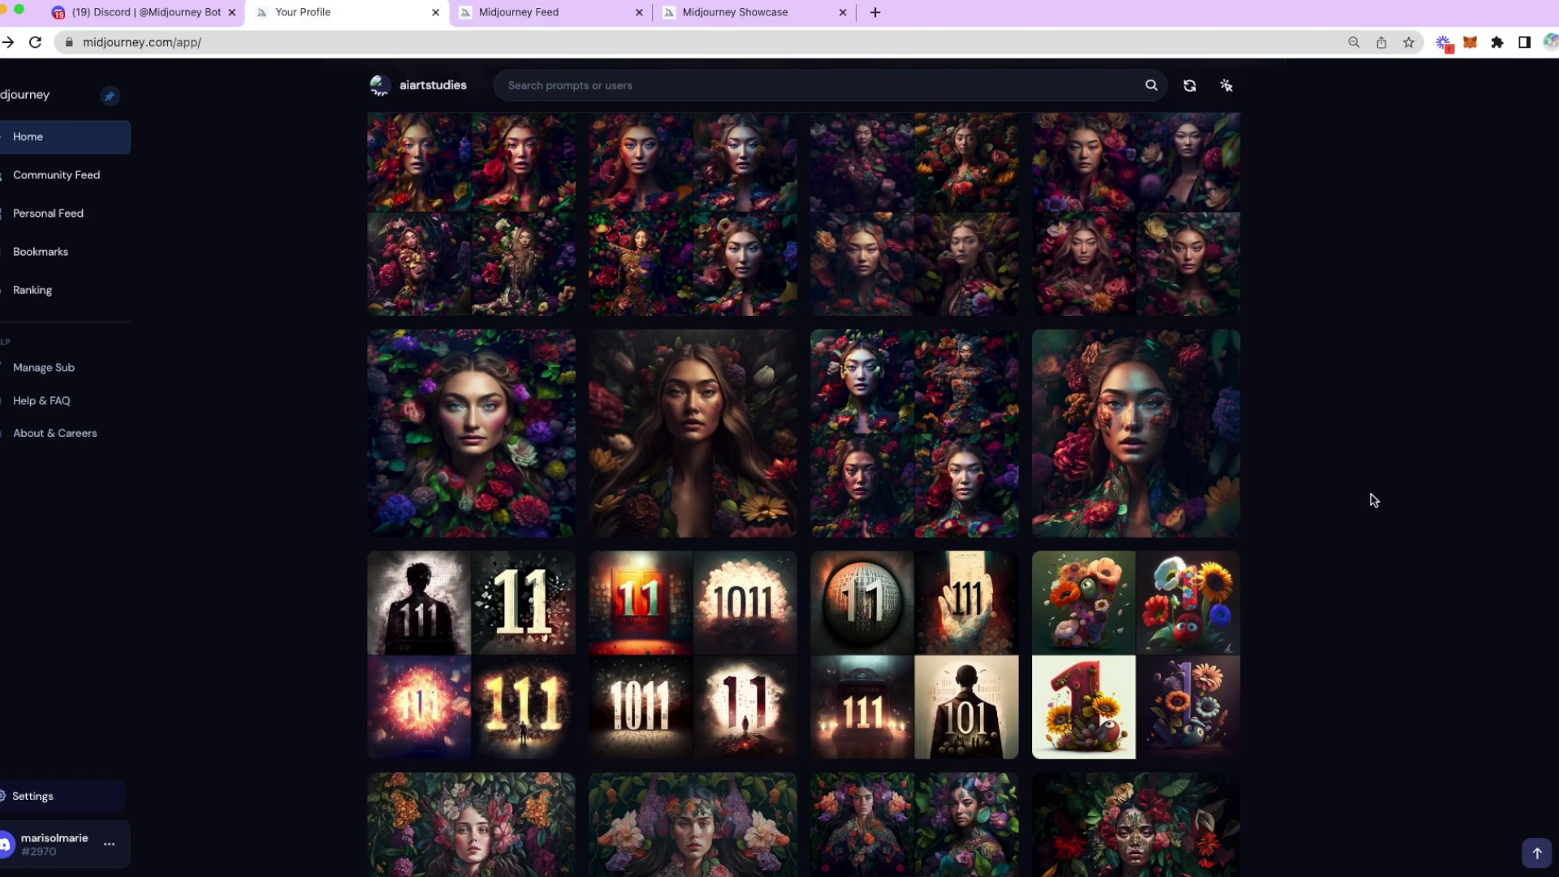
pyautogui.scroll(-12, 1374, 500)
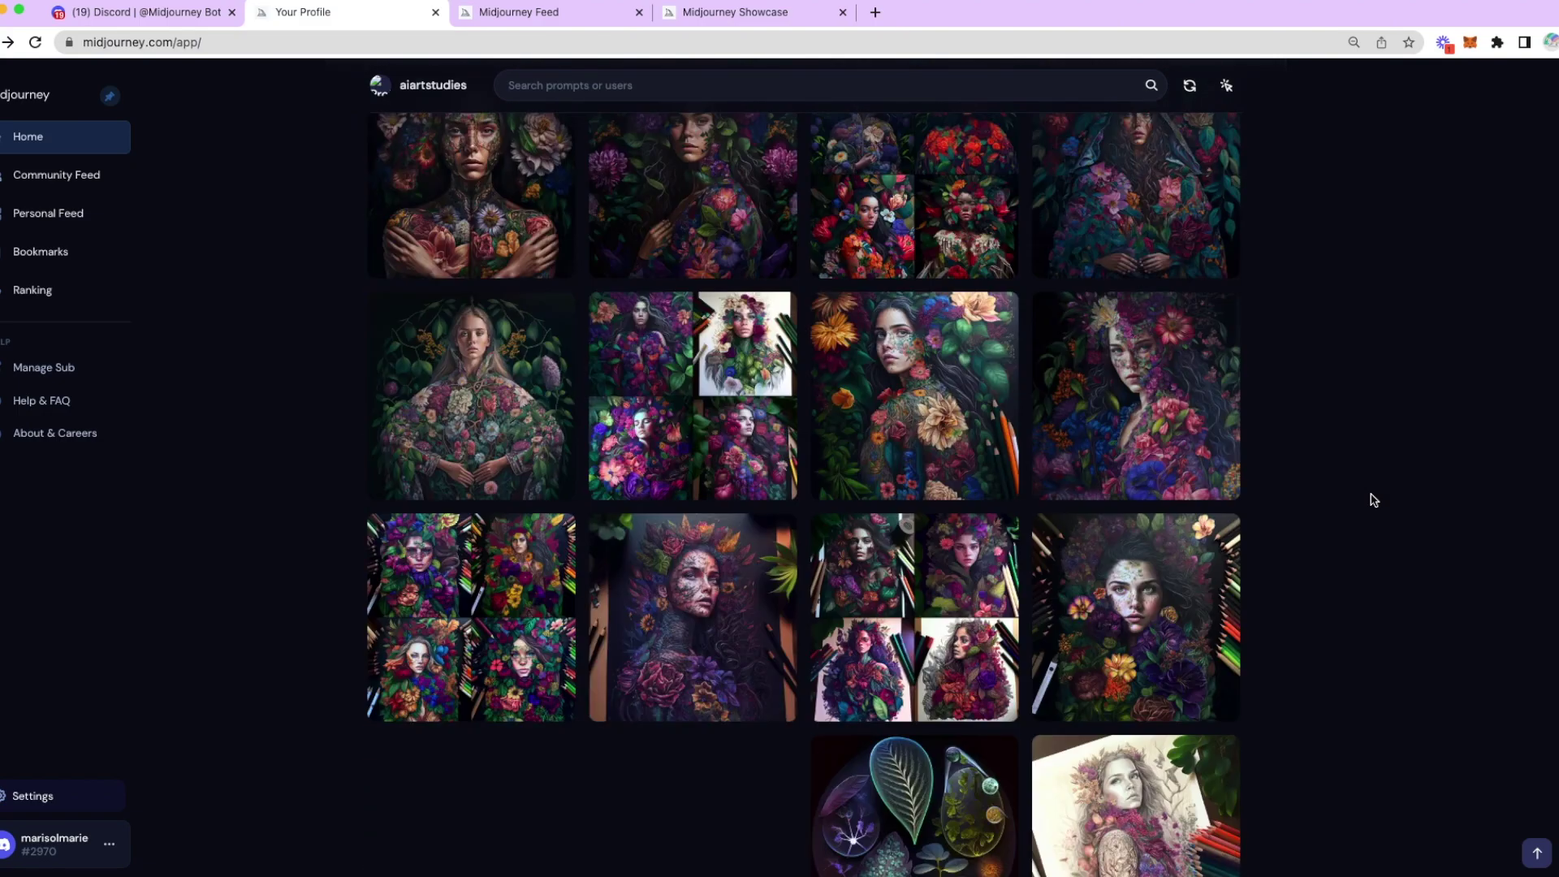
pyautogui.scroll(-8, 1375, 500)
pyautogui.scroll(-10, 1374, 500)
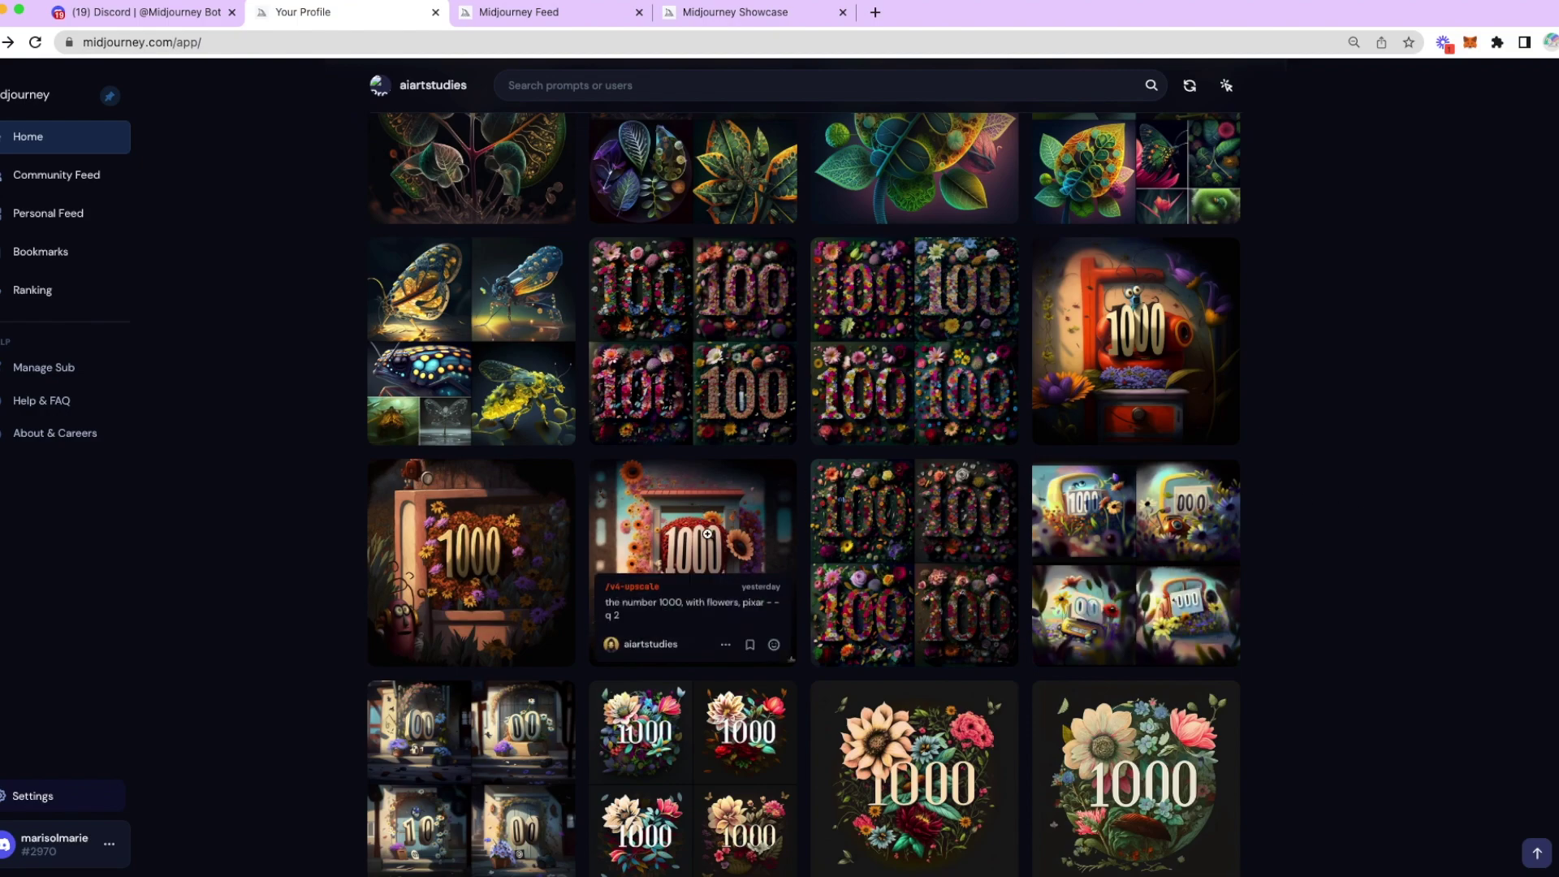
# Open the number 1000 image's details and check its V4 version, 1024 size, creation date and Fast mode
pyautogui.click(707, 535)
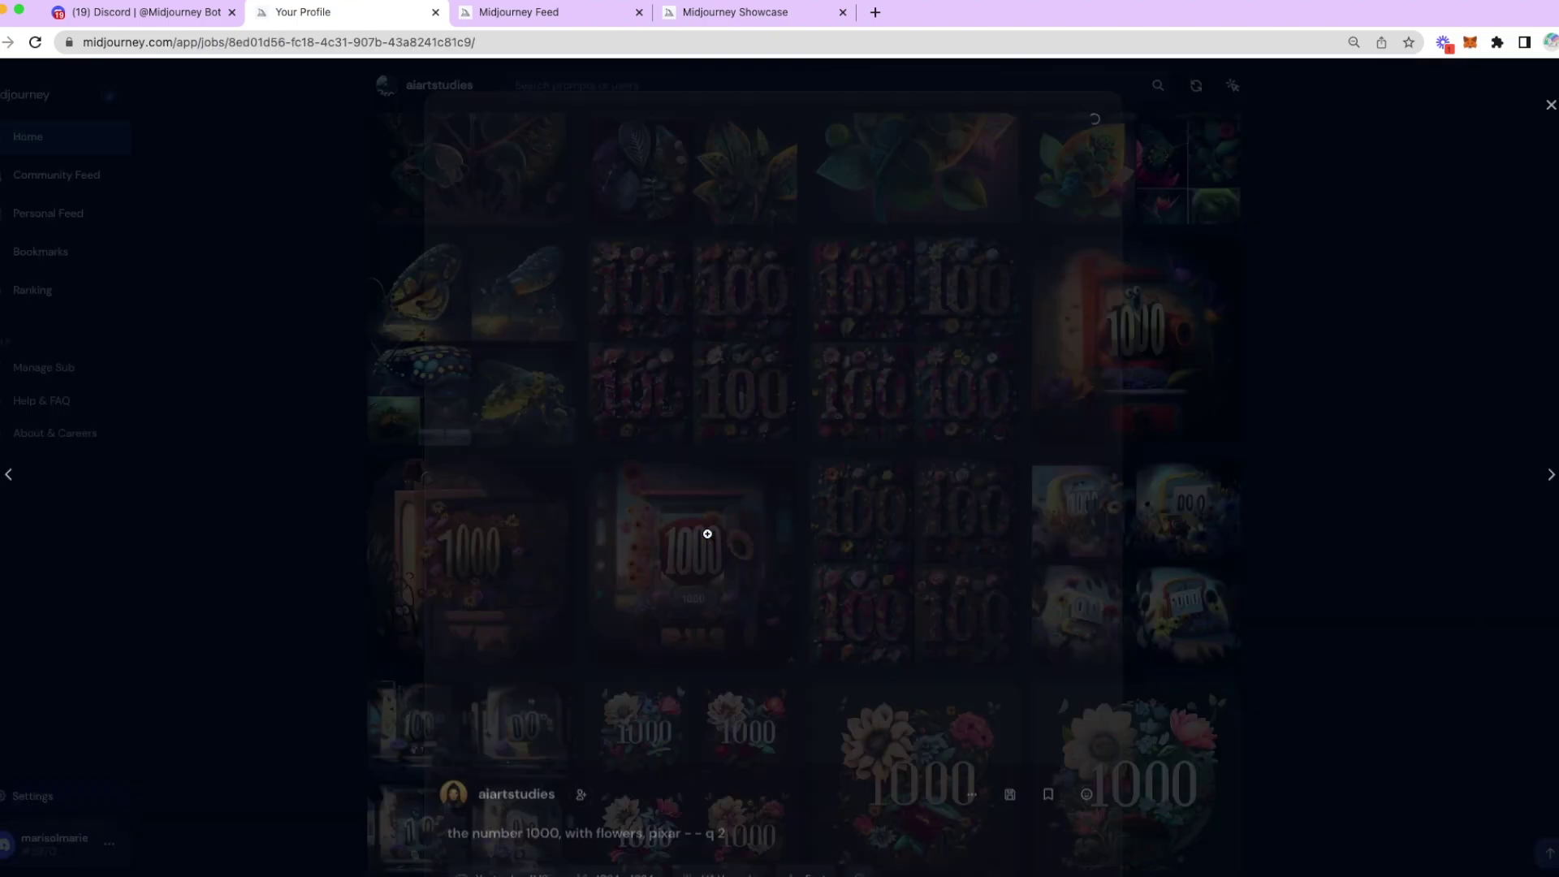
pyautogui.scroll(-3, 622, 799)
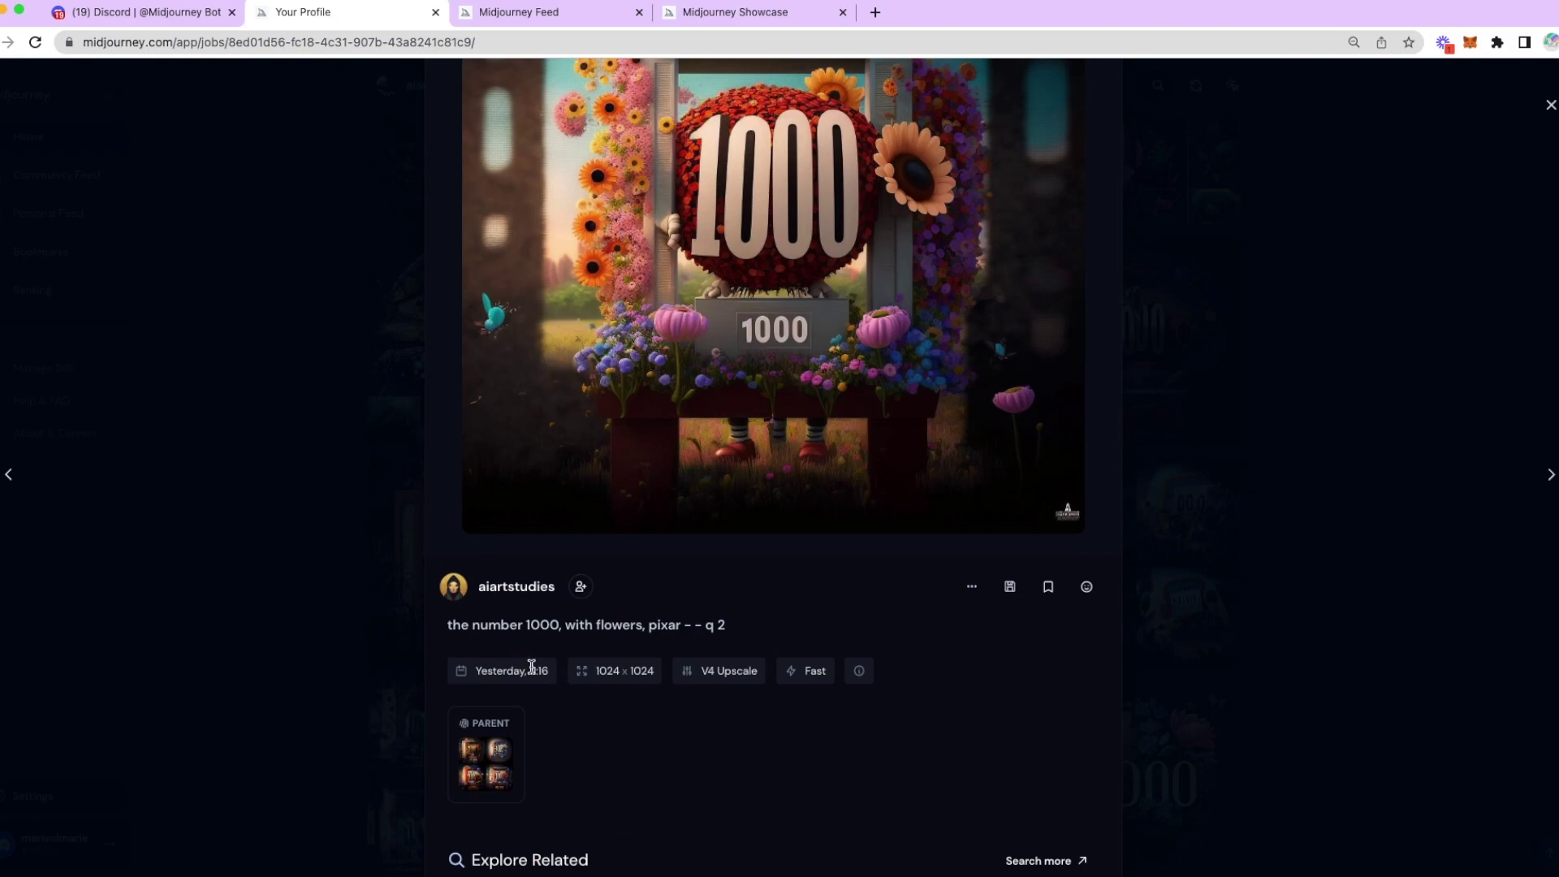
pyautogui.moveTo(459, 627); pyautogui.dragTo(716, 624)
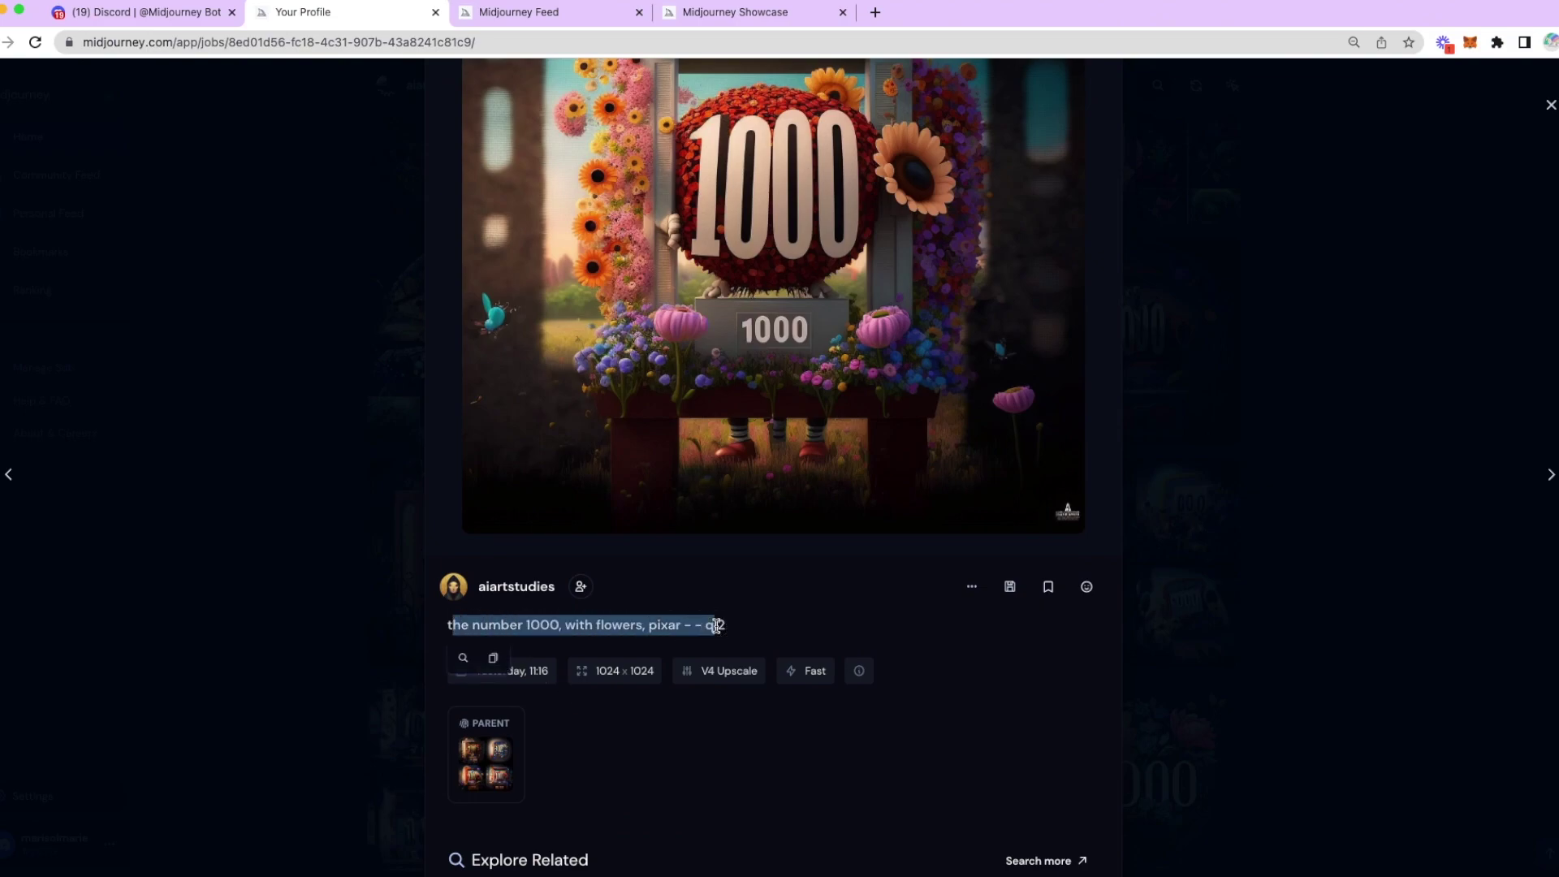
pyautogui.doubleClick(715, 673)
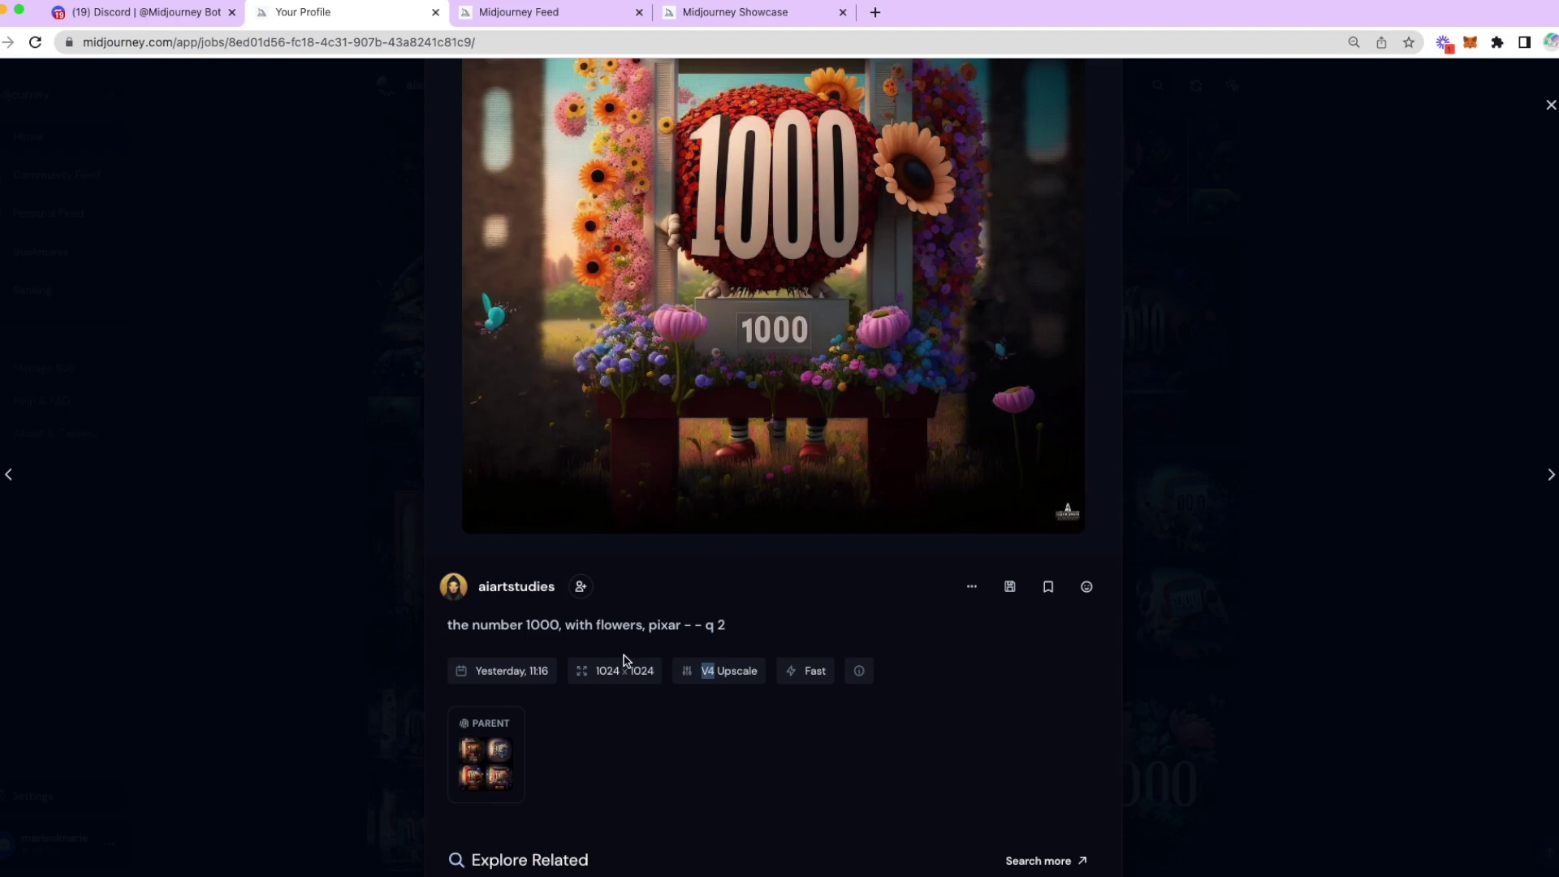
pyautogui.doubleClick(608, 670)
pyautogui.moveTo(550, 672); pyautogui.dragTo(513, 672)
pyautogui.doubleClick(815, 673)
pyautogui.click(807, 713)
pyautogui.scroll(-2, 808, 717)
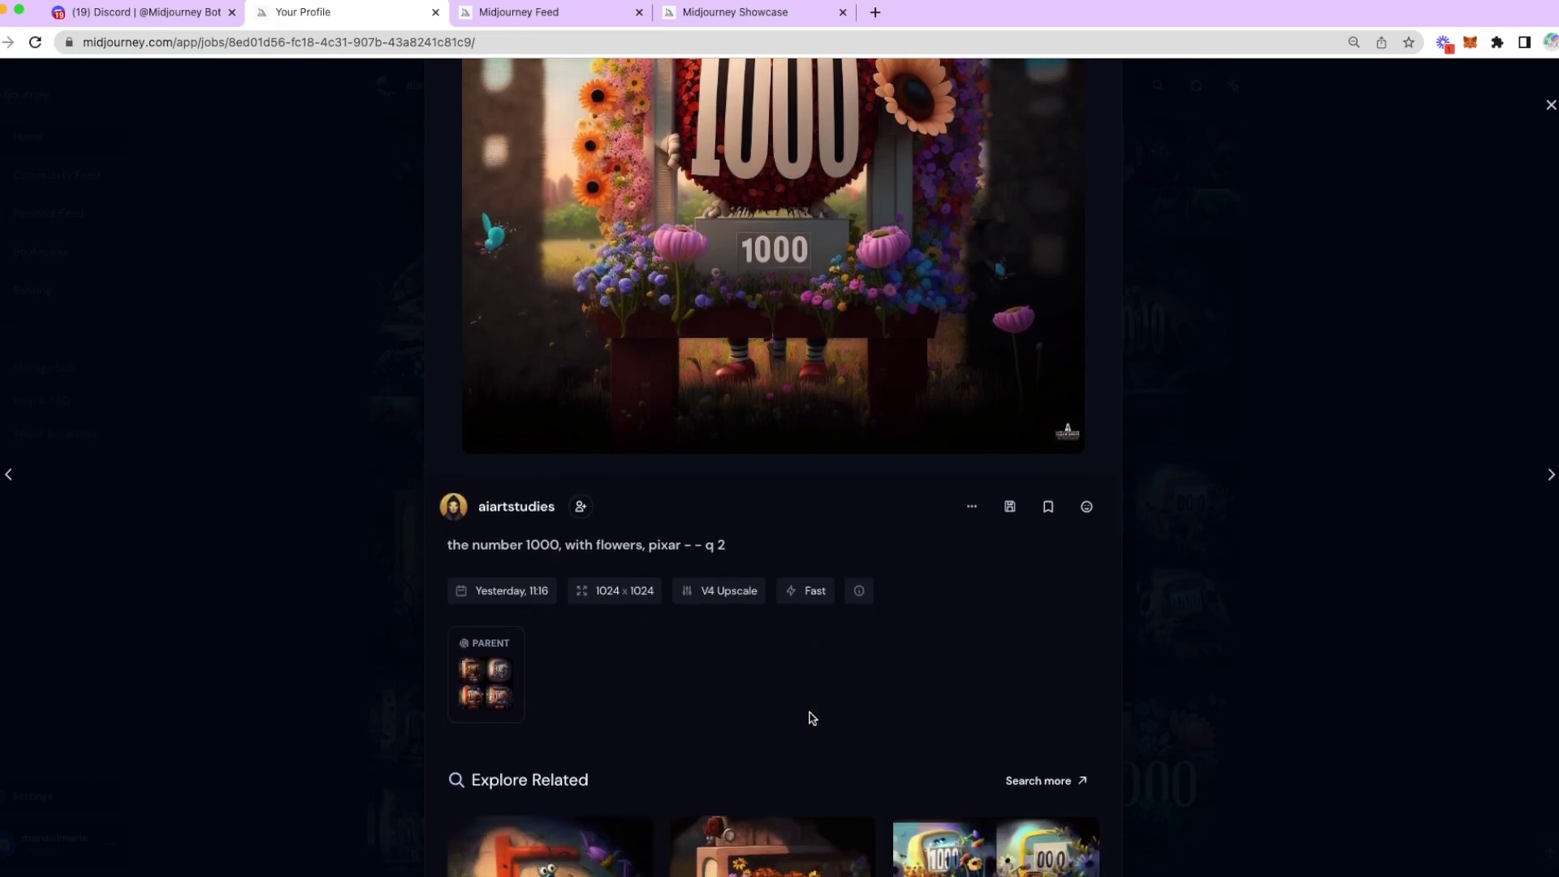
pyautogui.scroll(-3, 812, 718)
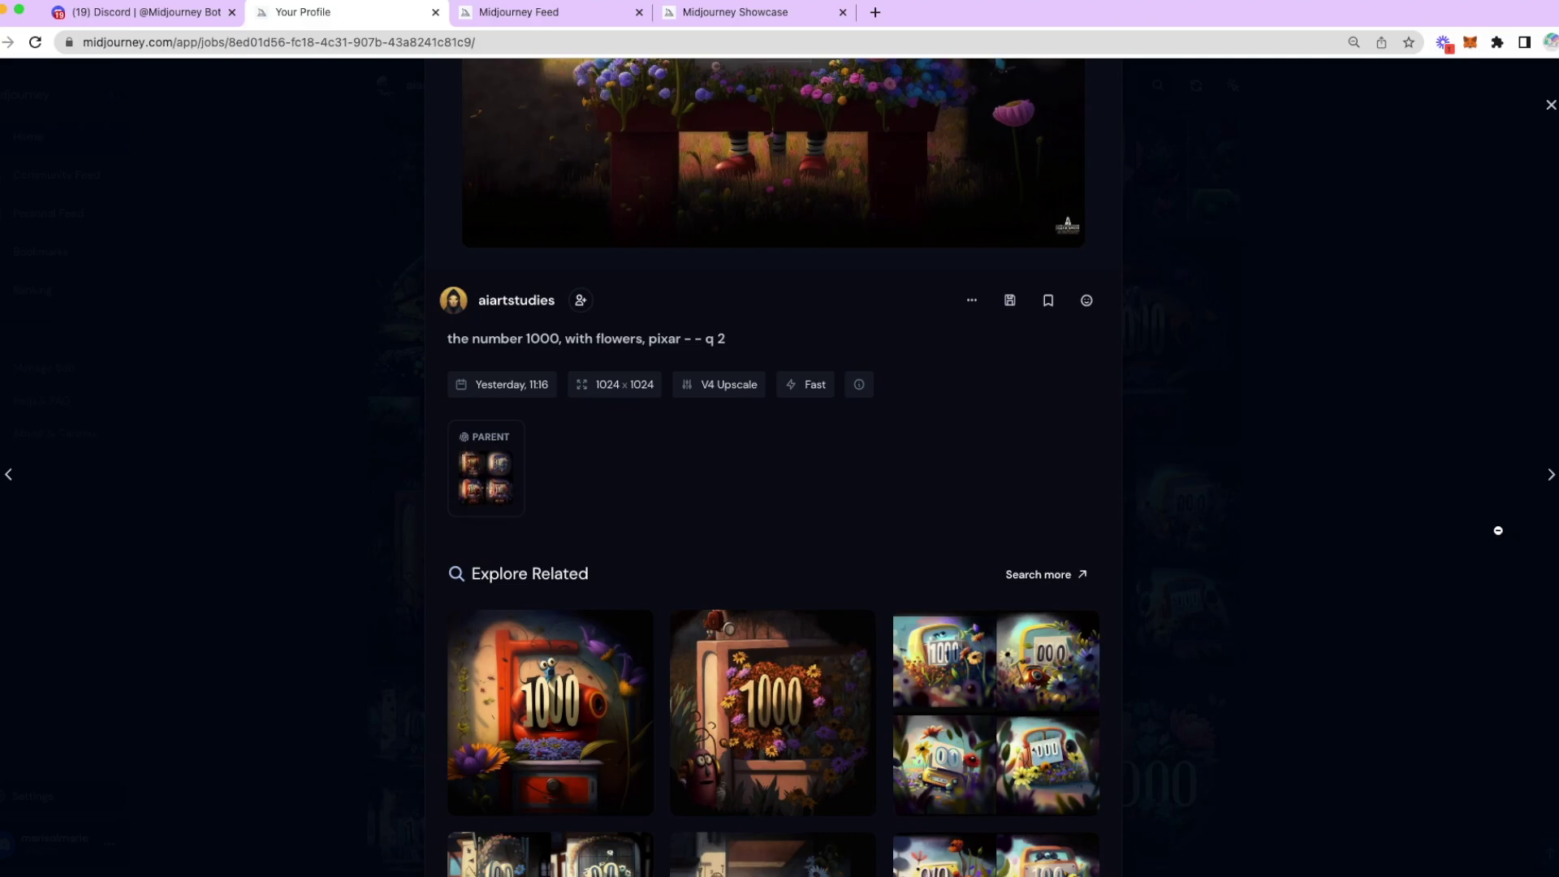
# Close the 1000 details, view the flower-covered woman portrait, and return to the grid
pyautogui.click(1353, 627)
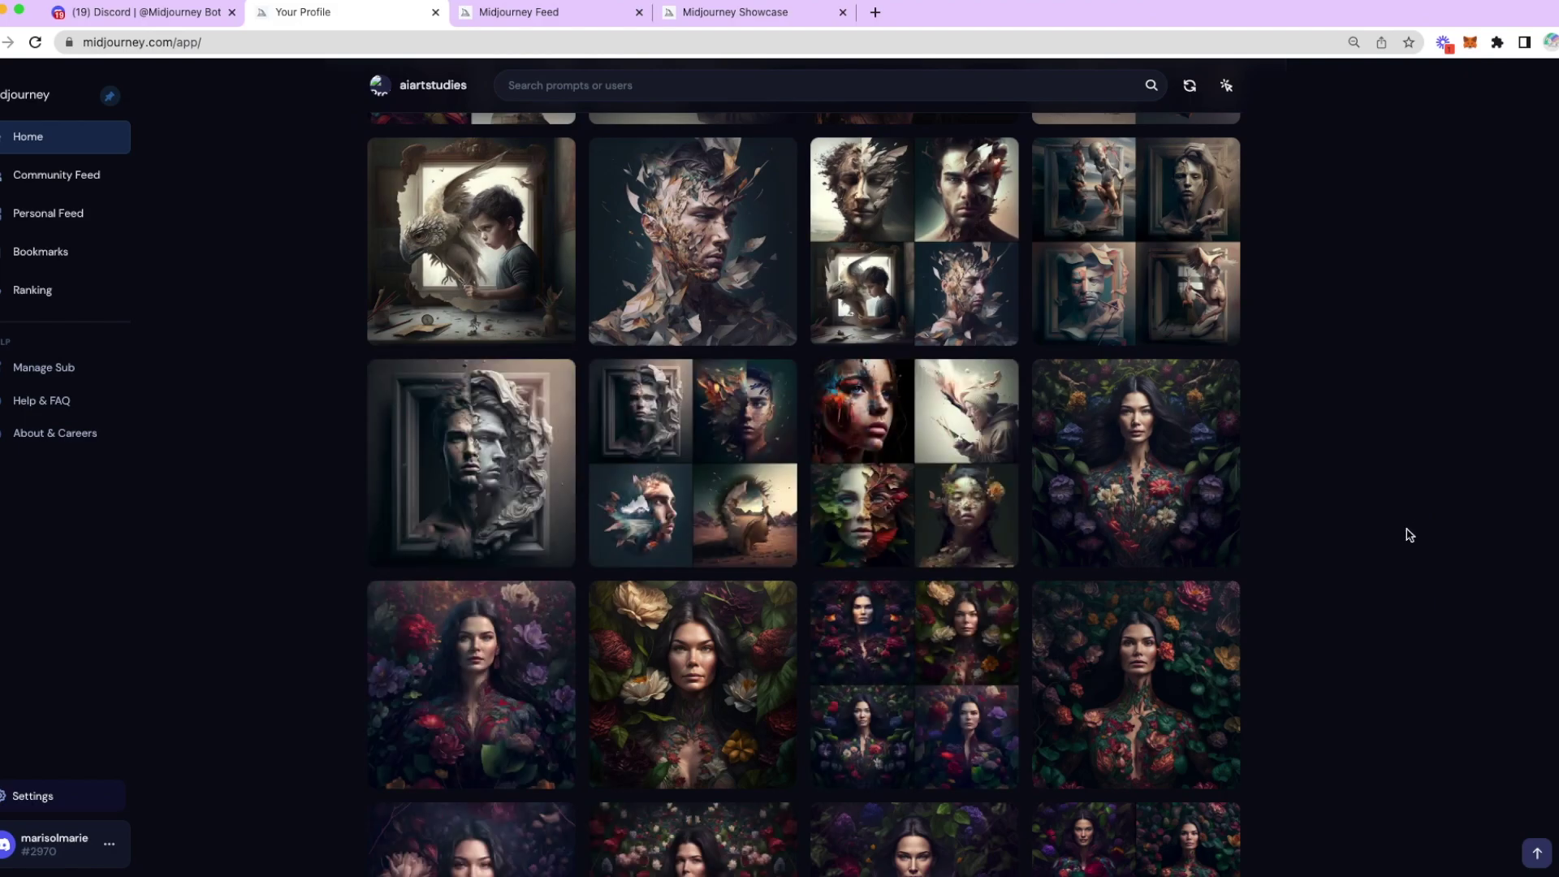
pyautogui.click(1141, 408)
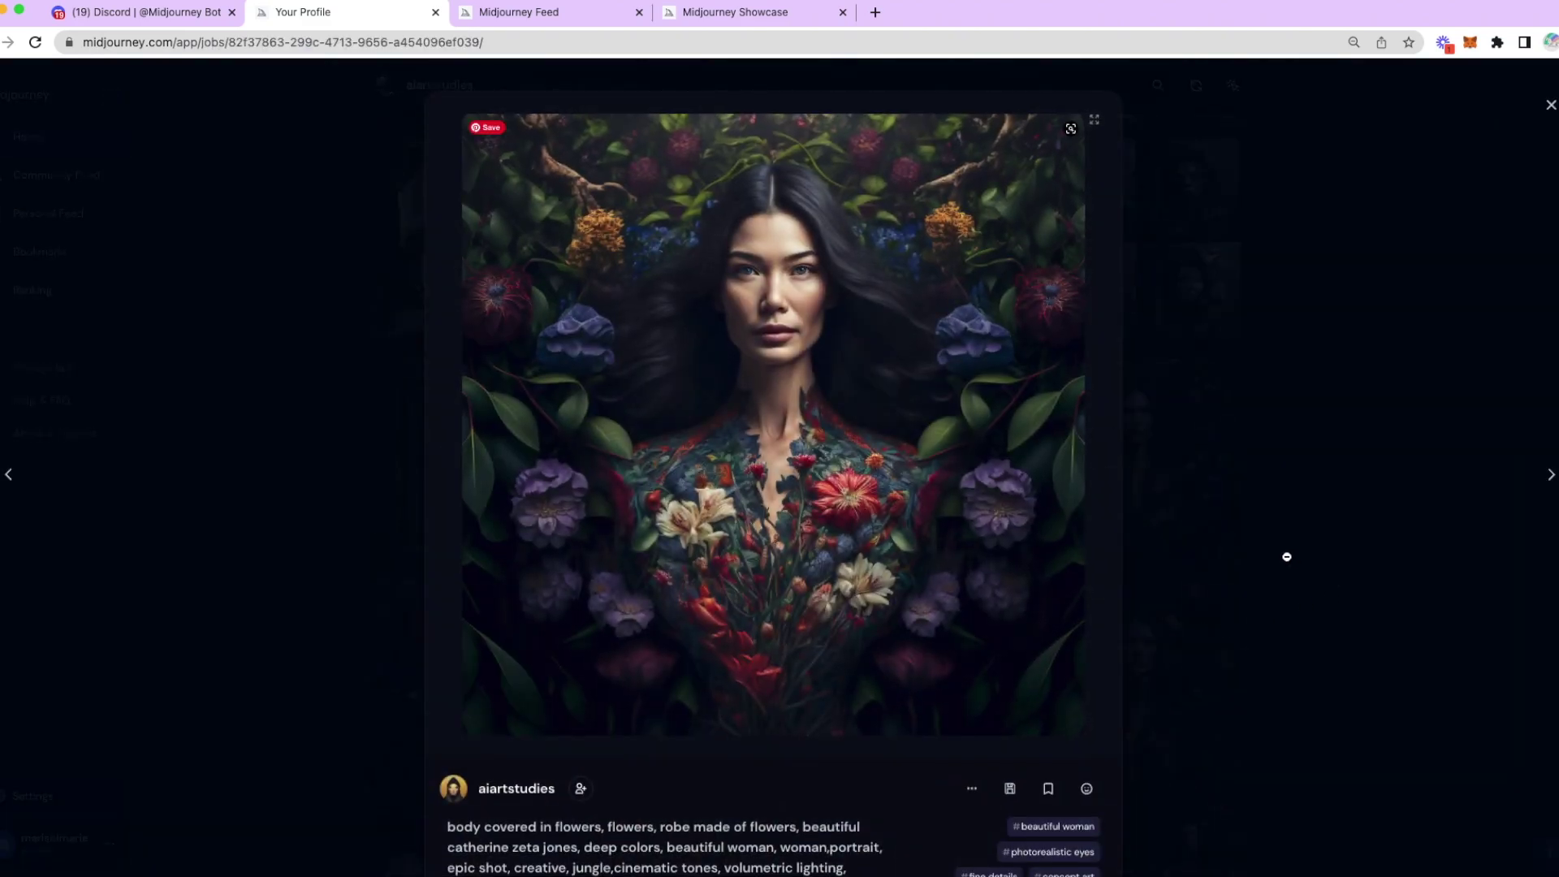
pyautogui.click(1352, 566)
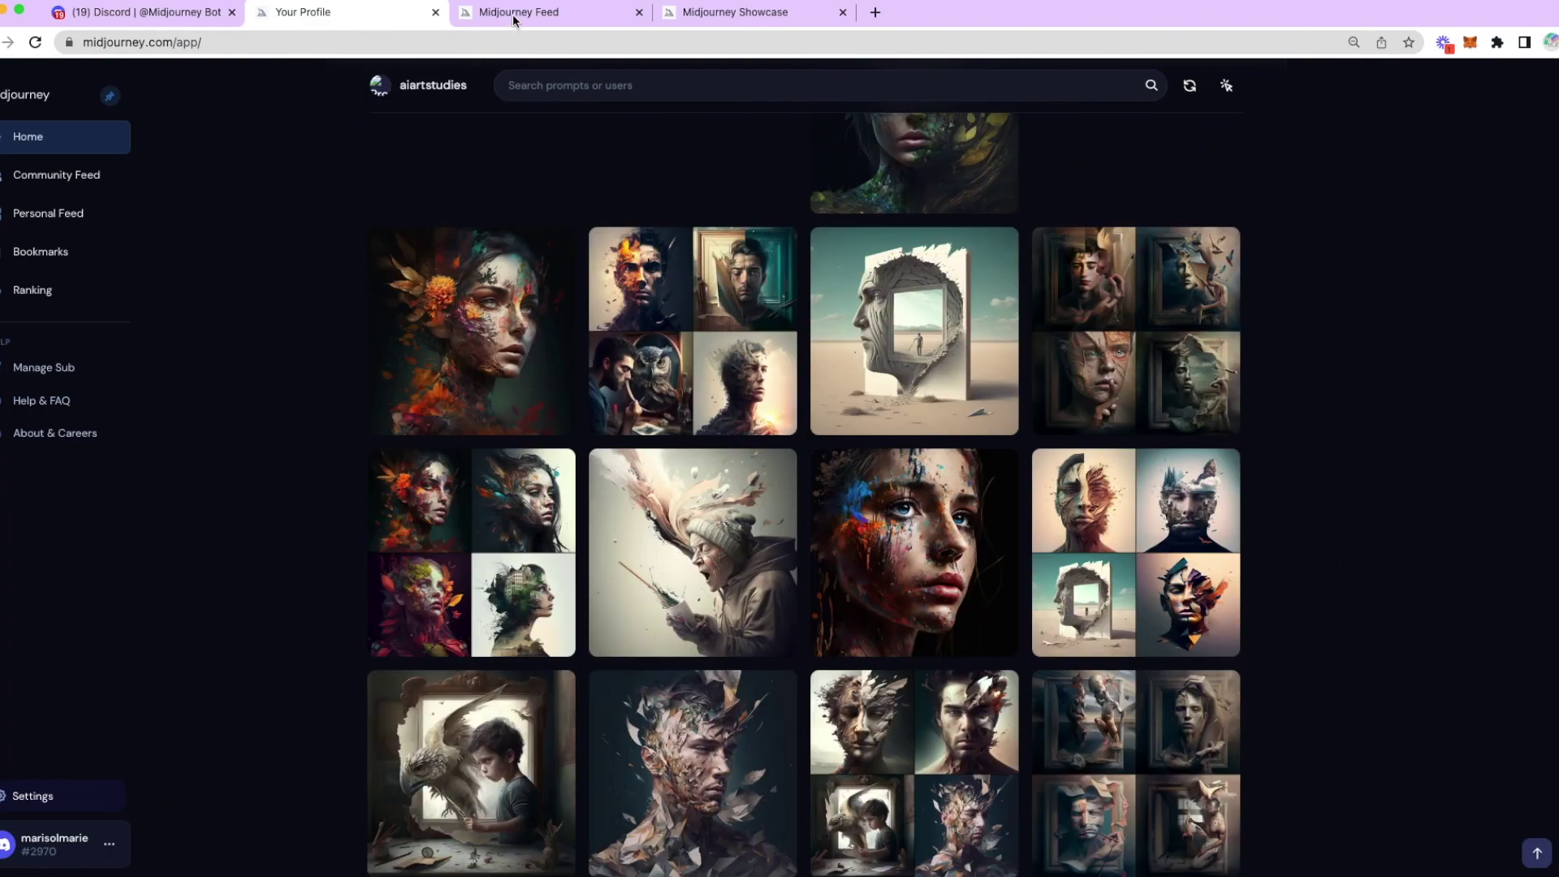
# Browse the hot images and captions in the Community Feed, then zoom the page back to normal size
pyautogui.click(513, 13)
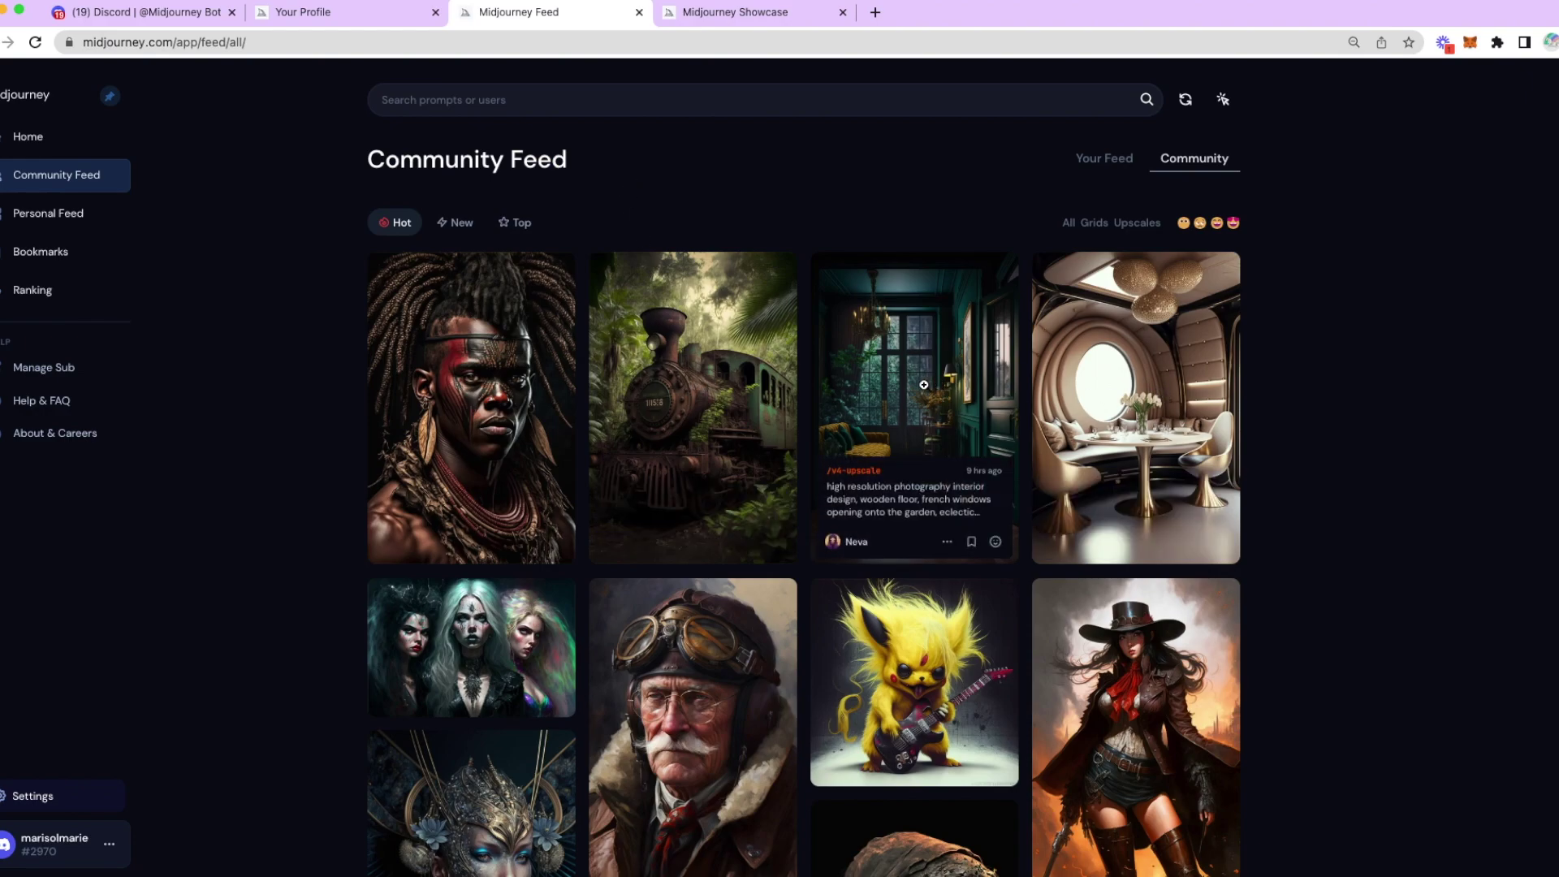
pyautogui.scroll(5, 924, 385)
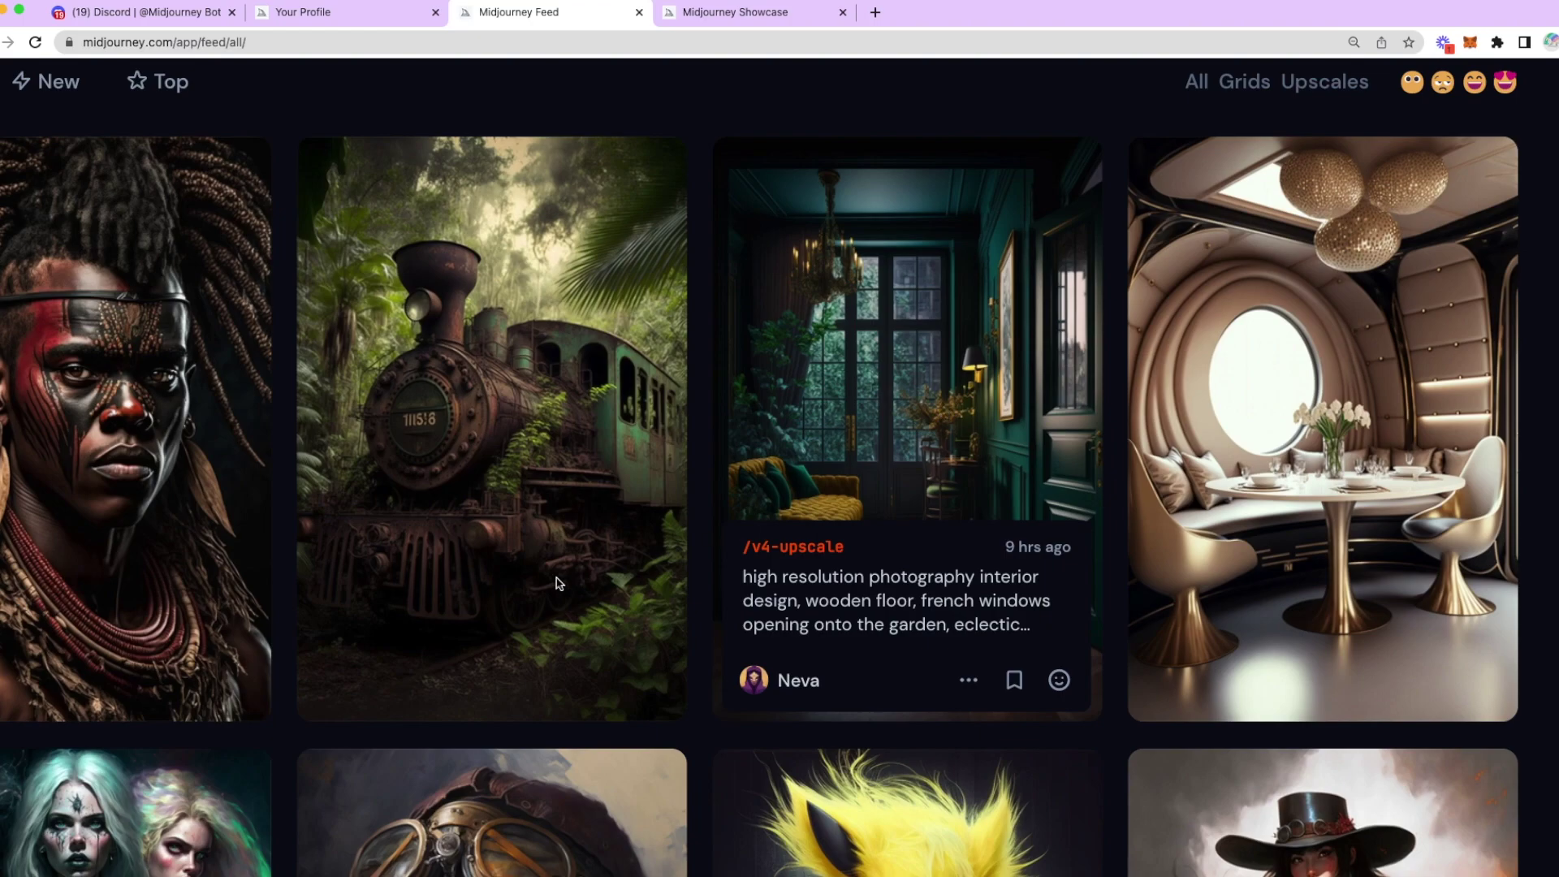
pyautogui.hscroll(-2, 267, 626)
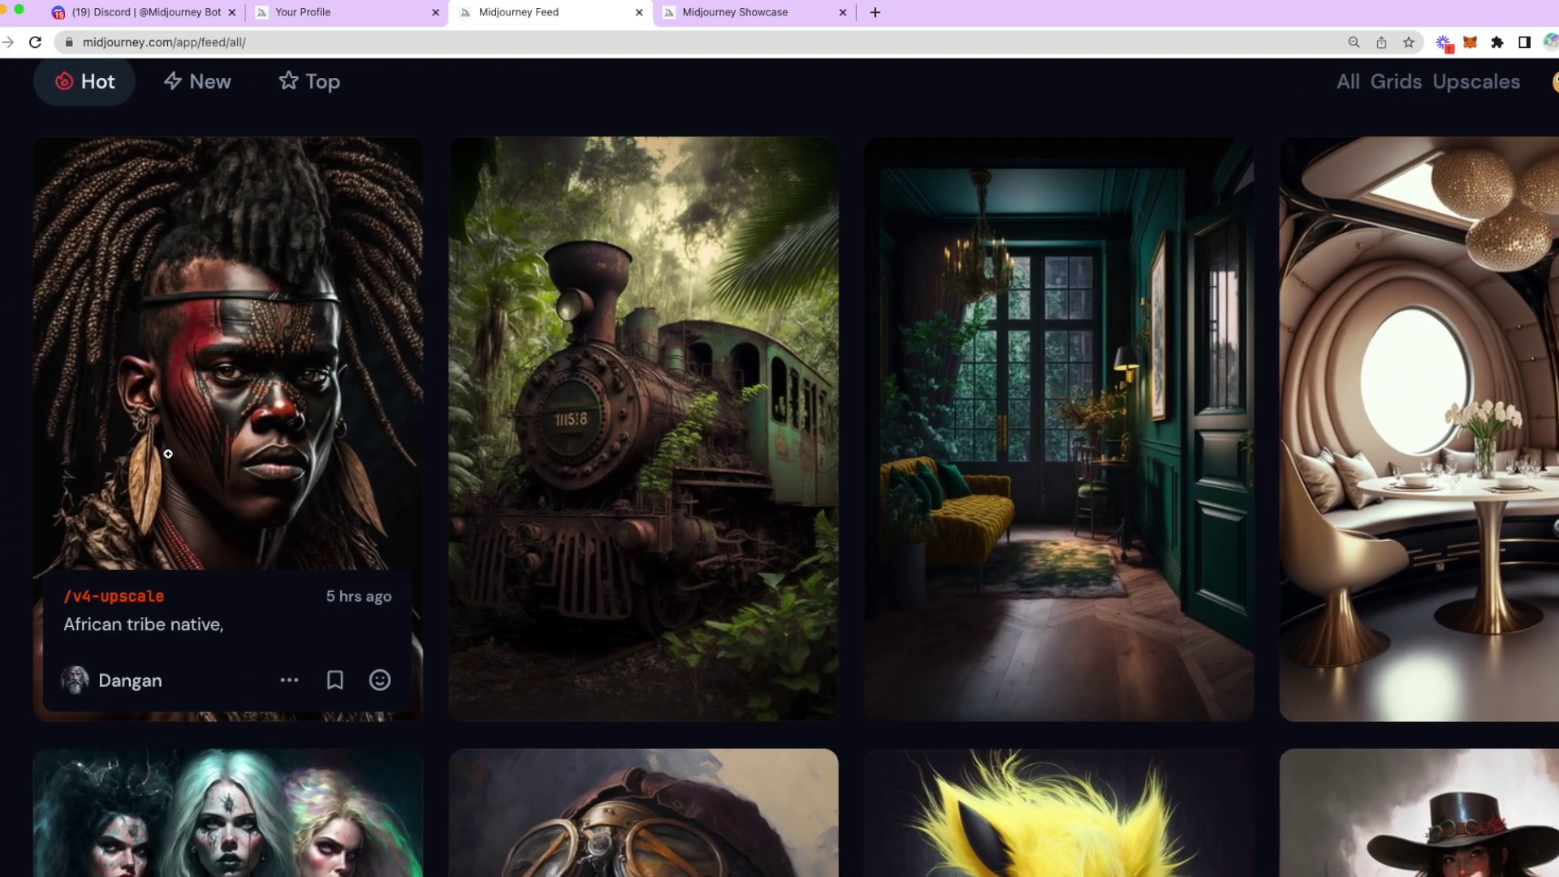
pyautogui.scroll(-5, 266, 626)
pyautogui.moveTo(266, 625)
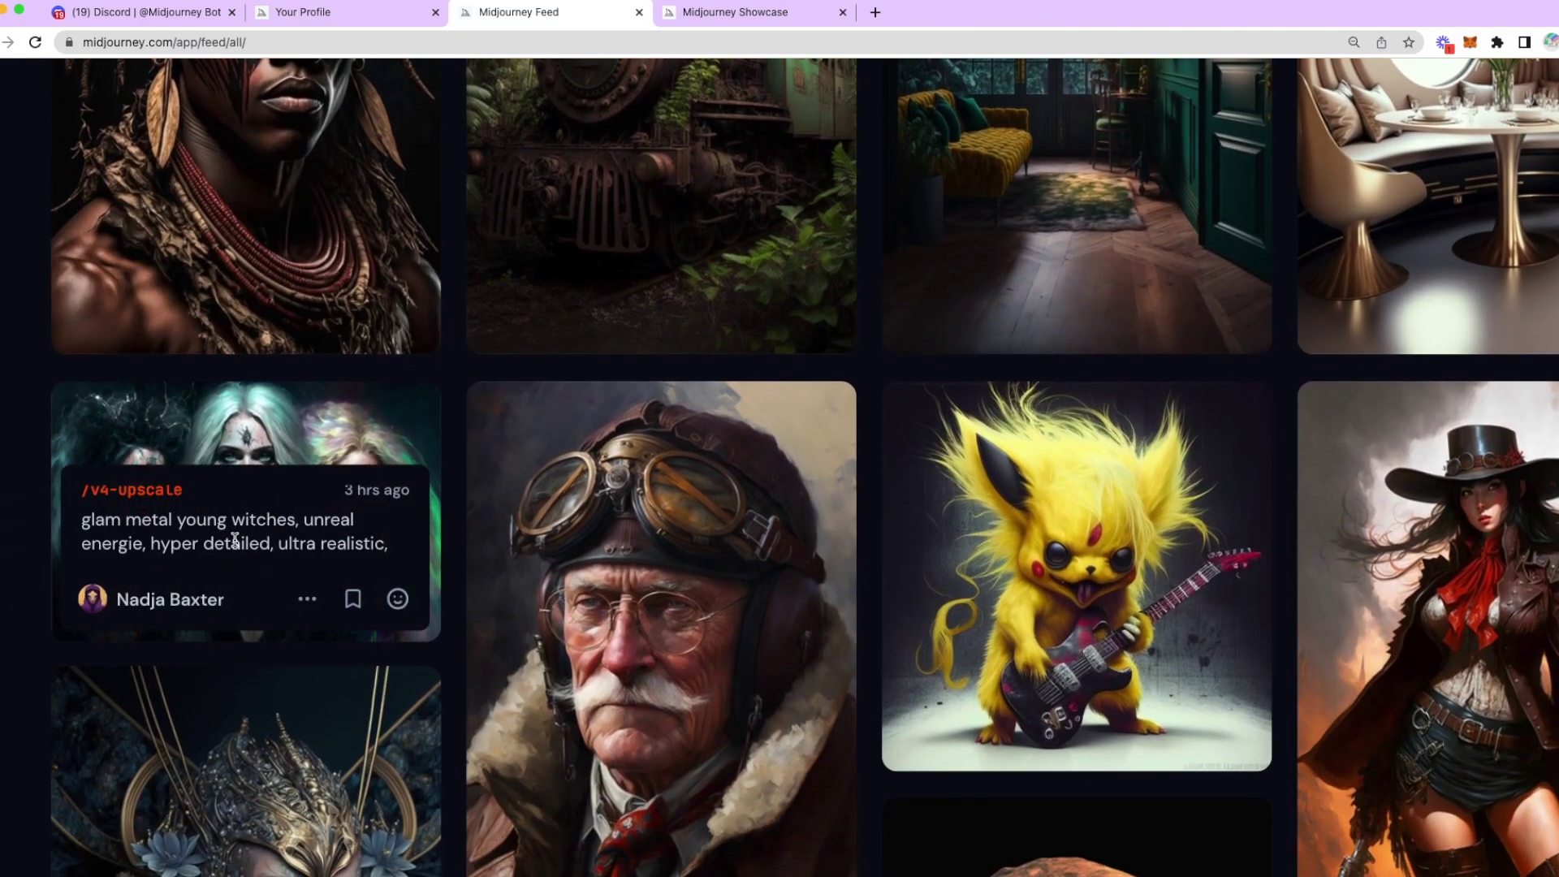
pyautogui.hotkey('ctrl', '-')
pyautogui.hotkey('ctrl', '-')
pyautogui.moveTo(900, 553)
pyautogui.hotkey('ctrl', '-')
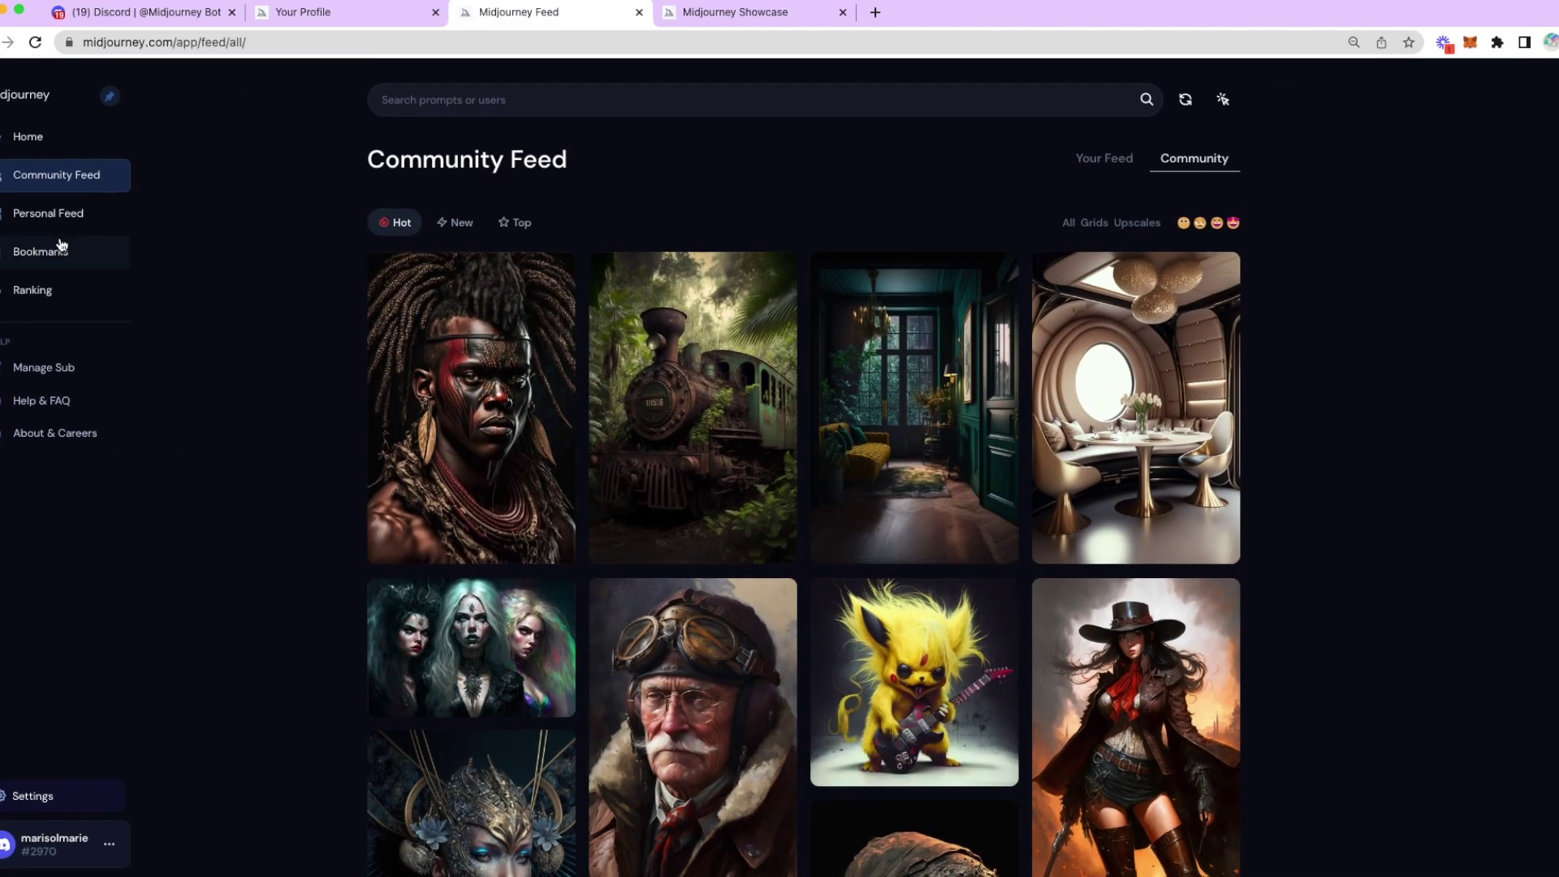
pyautogui.click(701, 14)
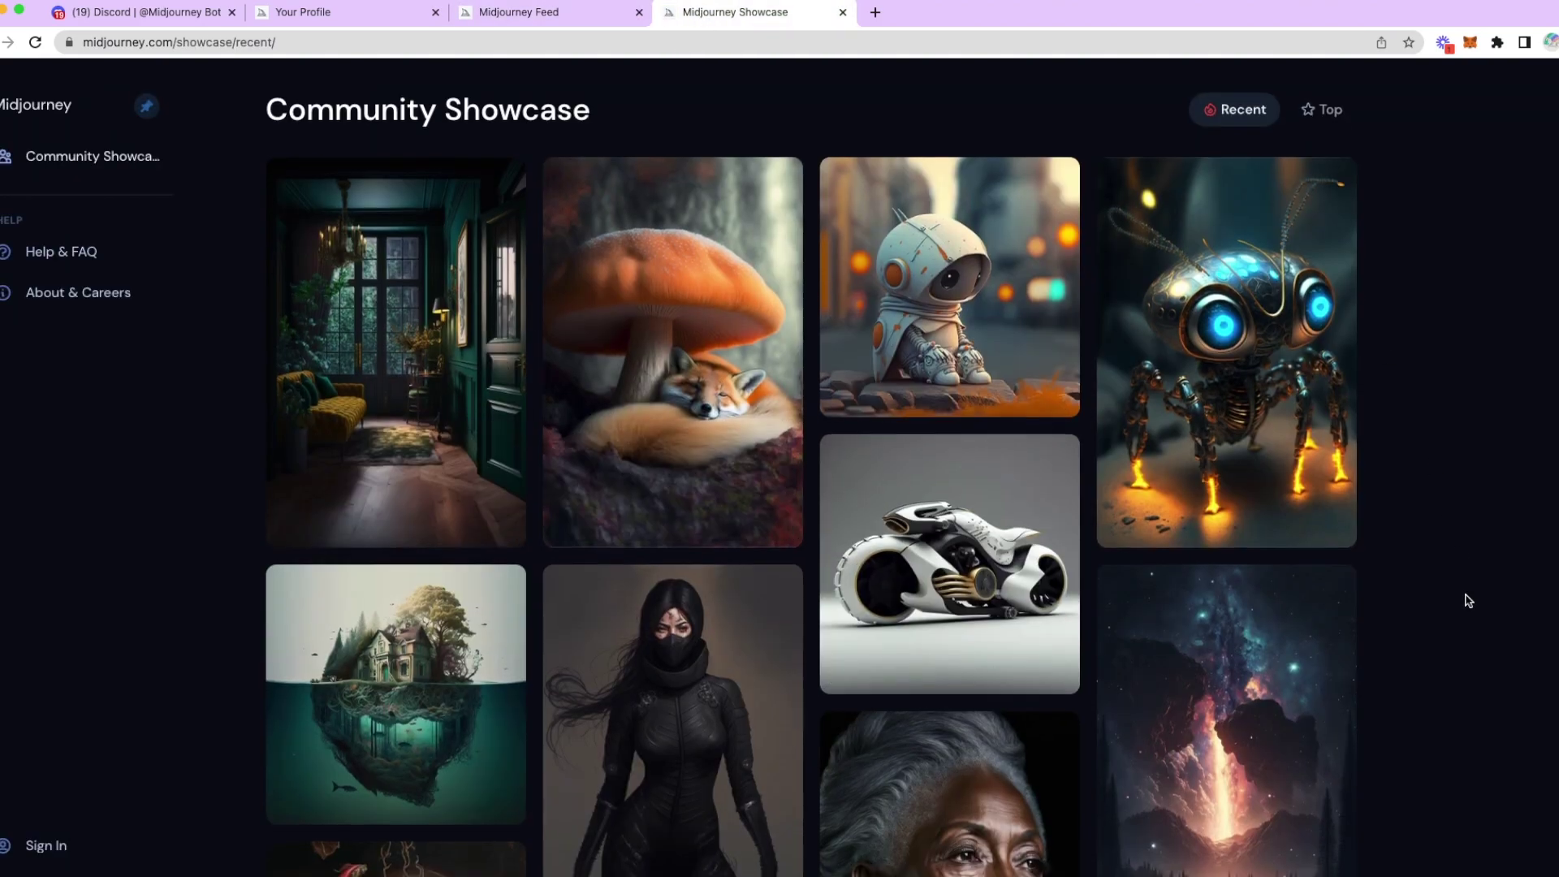
# Scroll down through the Recent showcase grid, then return to the profile page
pyautogui.scroll(-15, 1469, 601)
pyautogui.scroll(-20, 1468, 601)
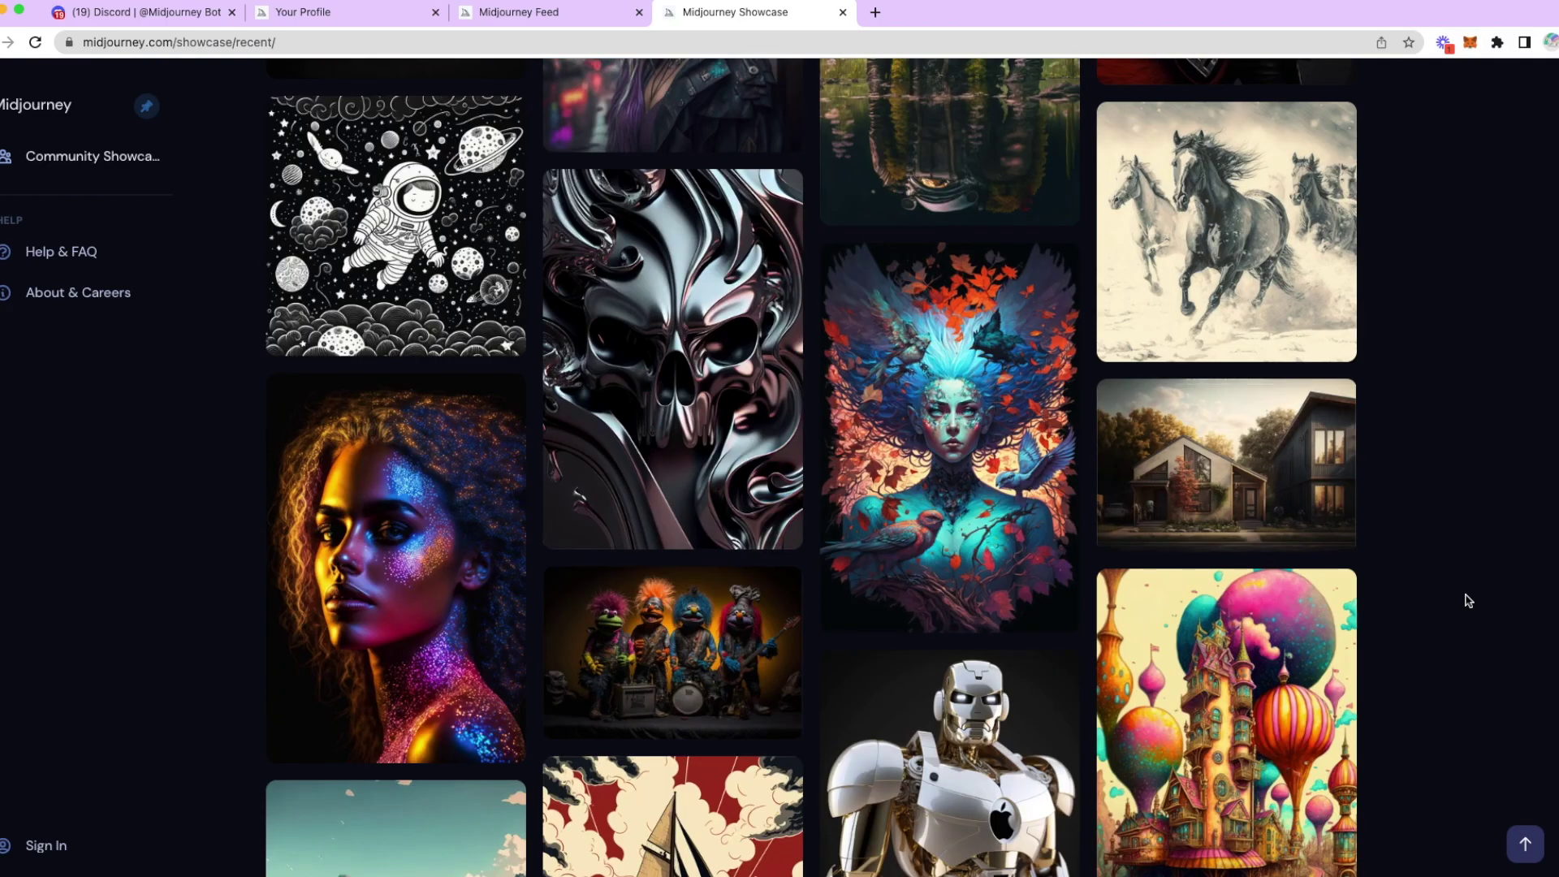
pyautogui.scroll(-20, 1469, 601)
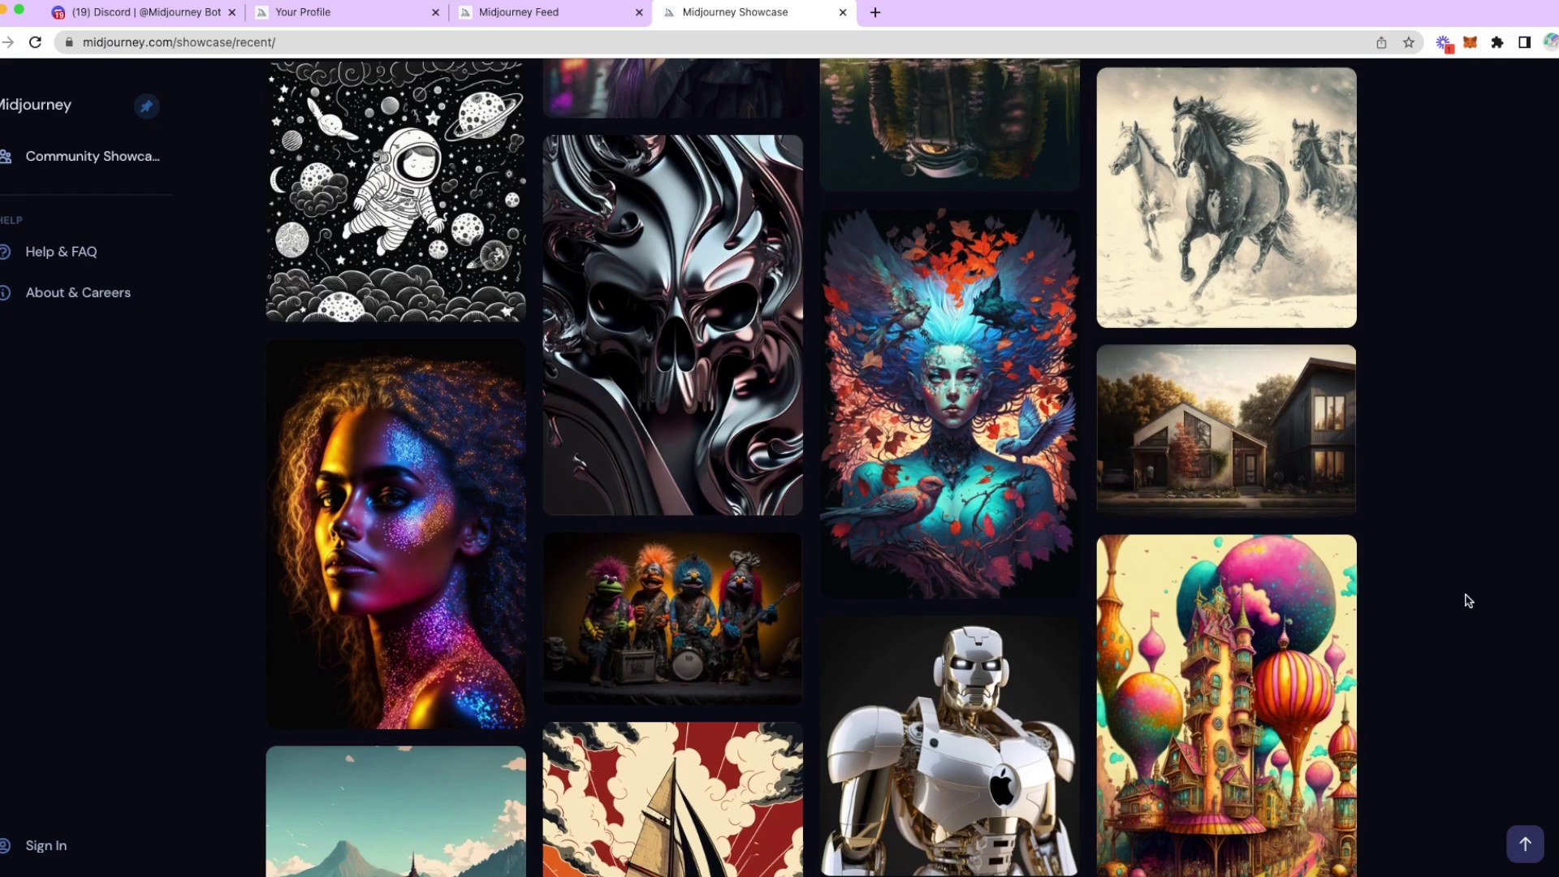
pyautogui.scroll(-10, 1468, 601)
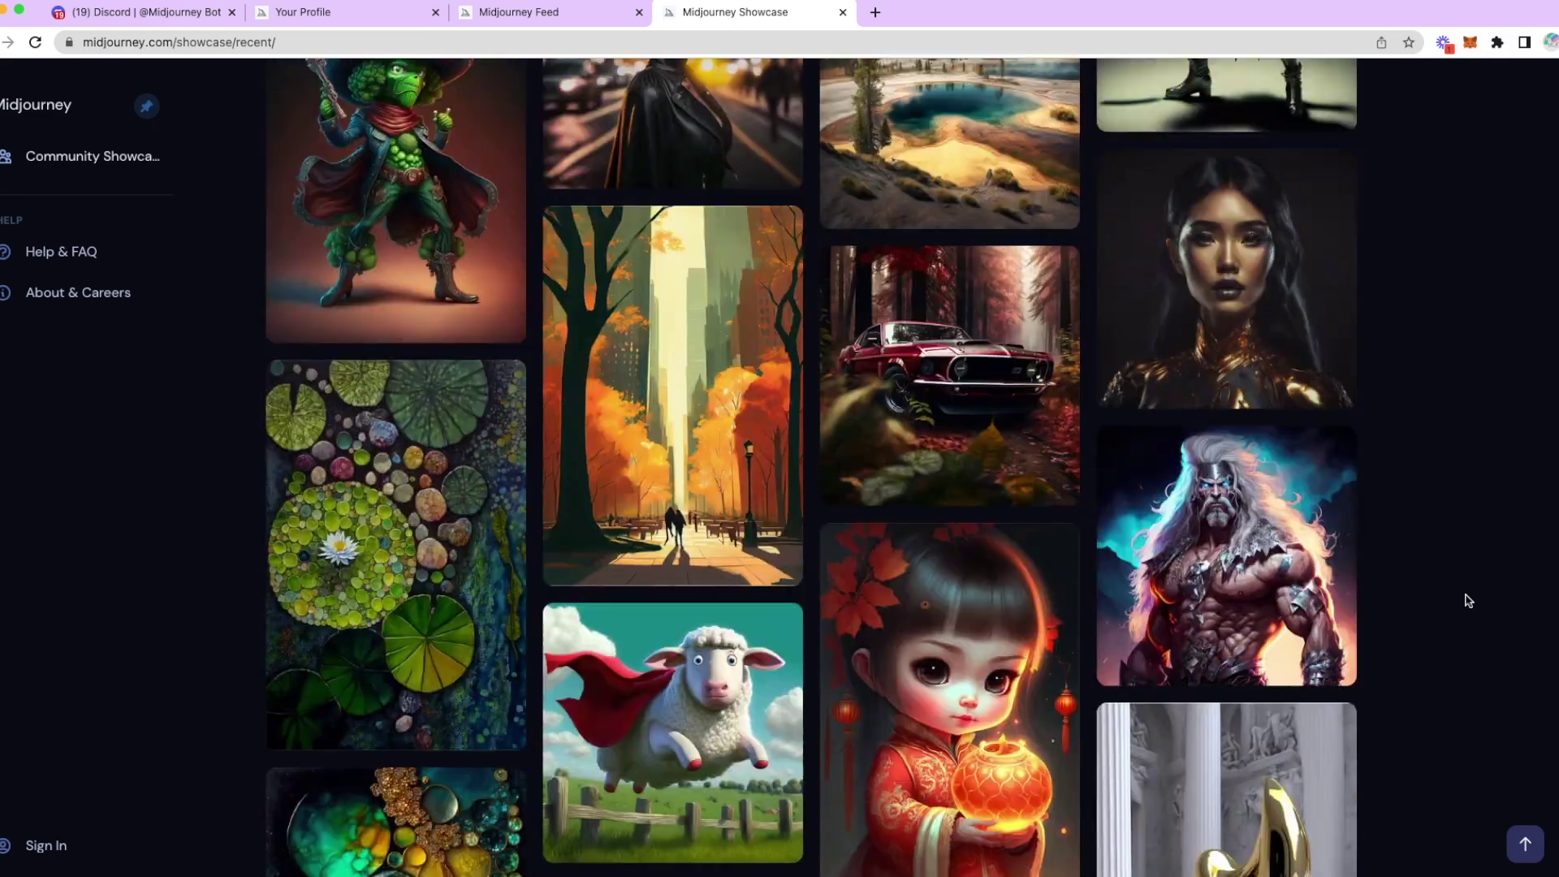
pyautogui.moveTo(980, 314)
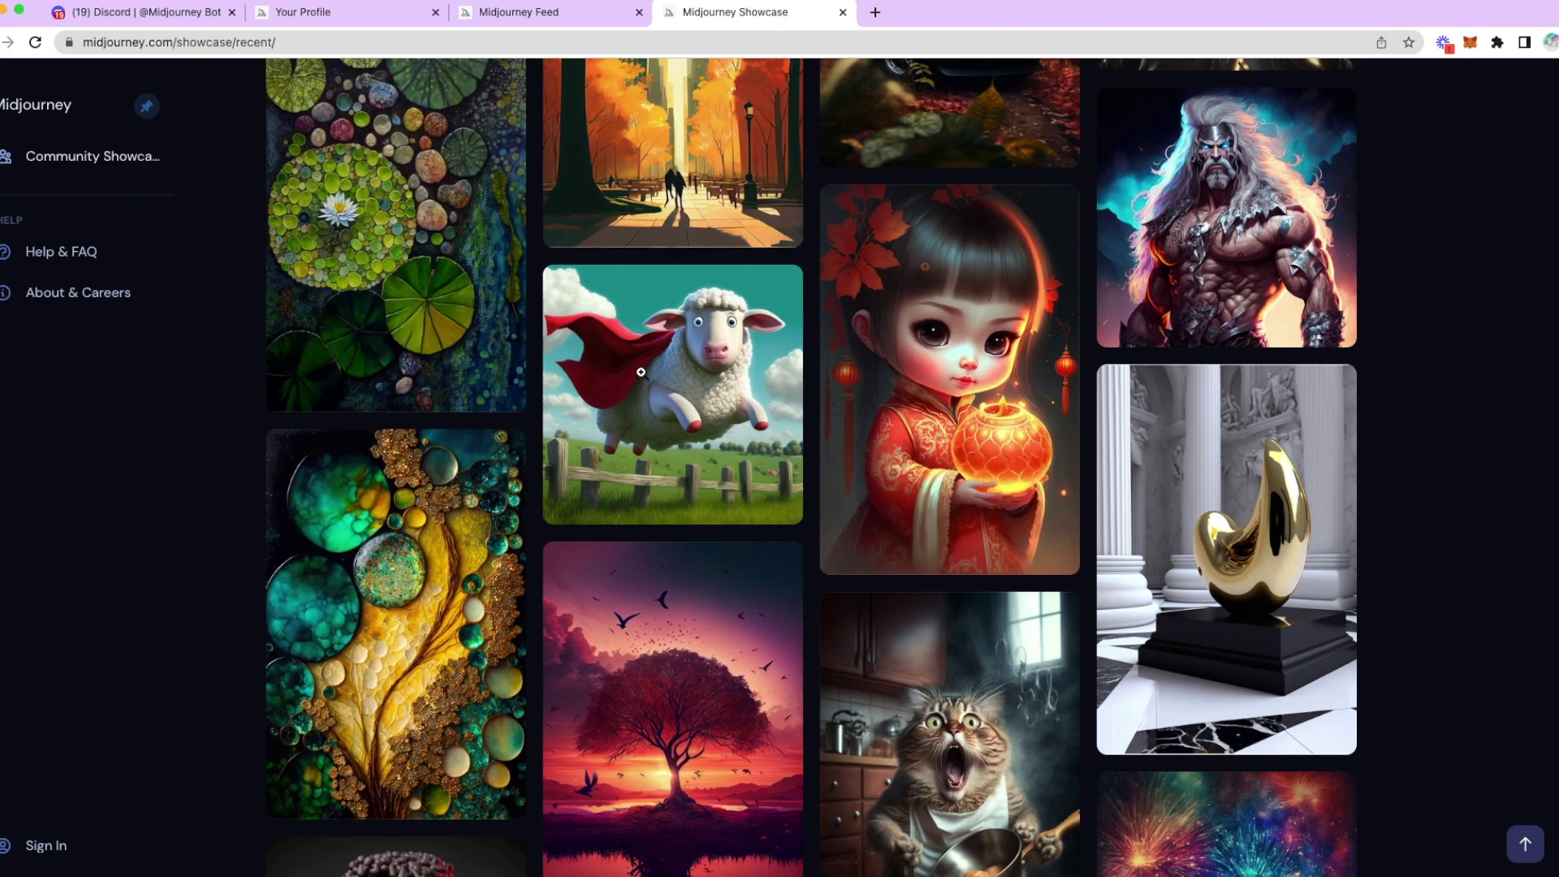
pyautogui.click(382, 14)
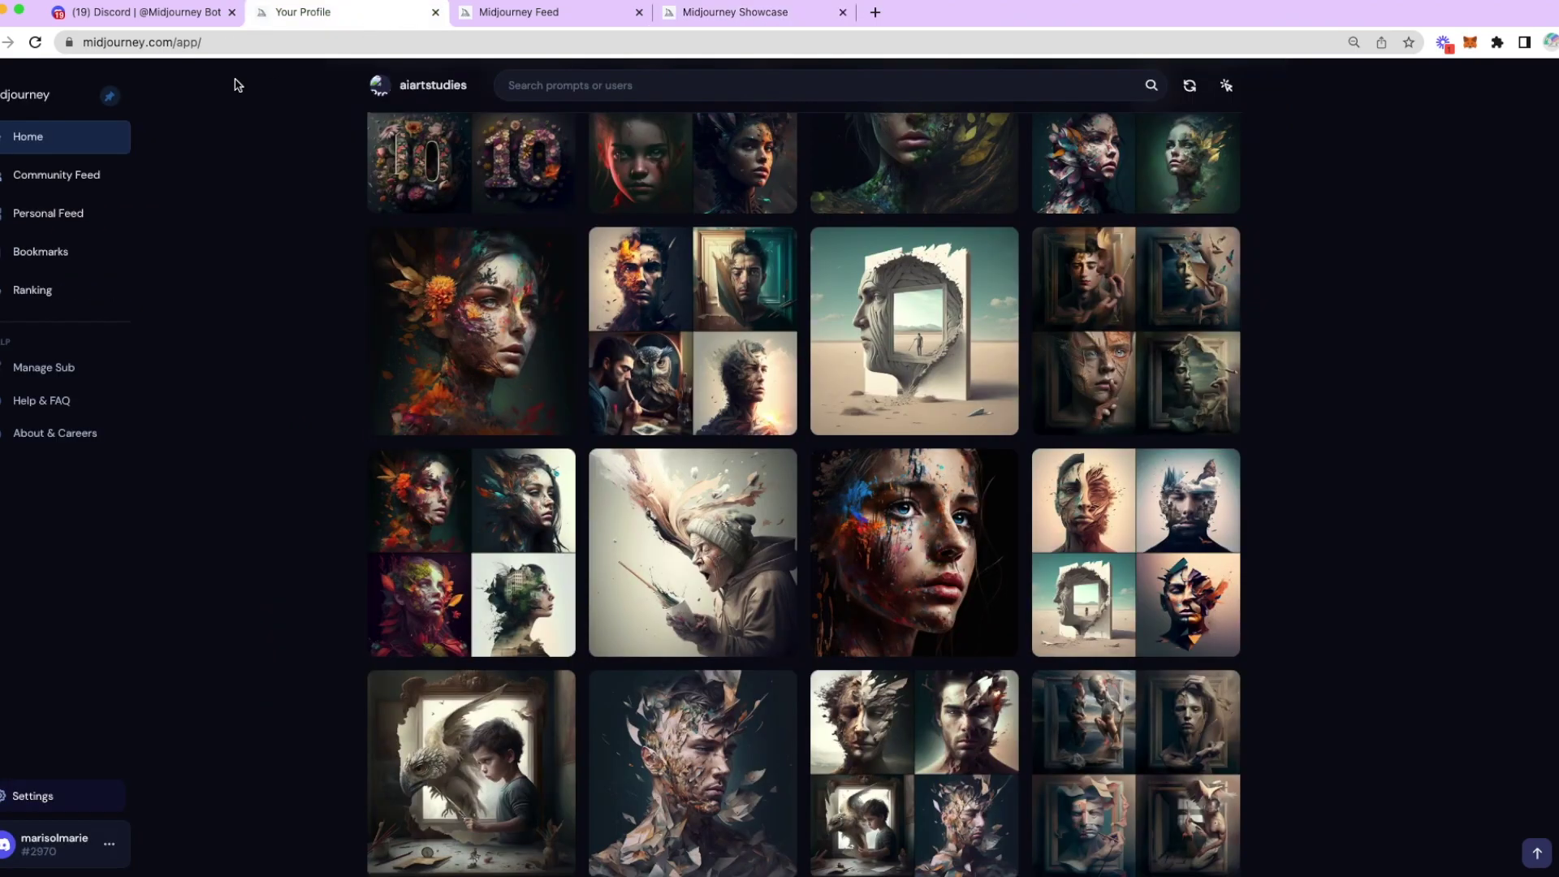
# View all of the profile's collections, go back to Home, and open the woman-in-flower-robe portrait
pyautogui.click(86, 138)
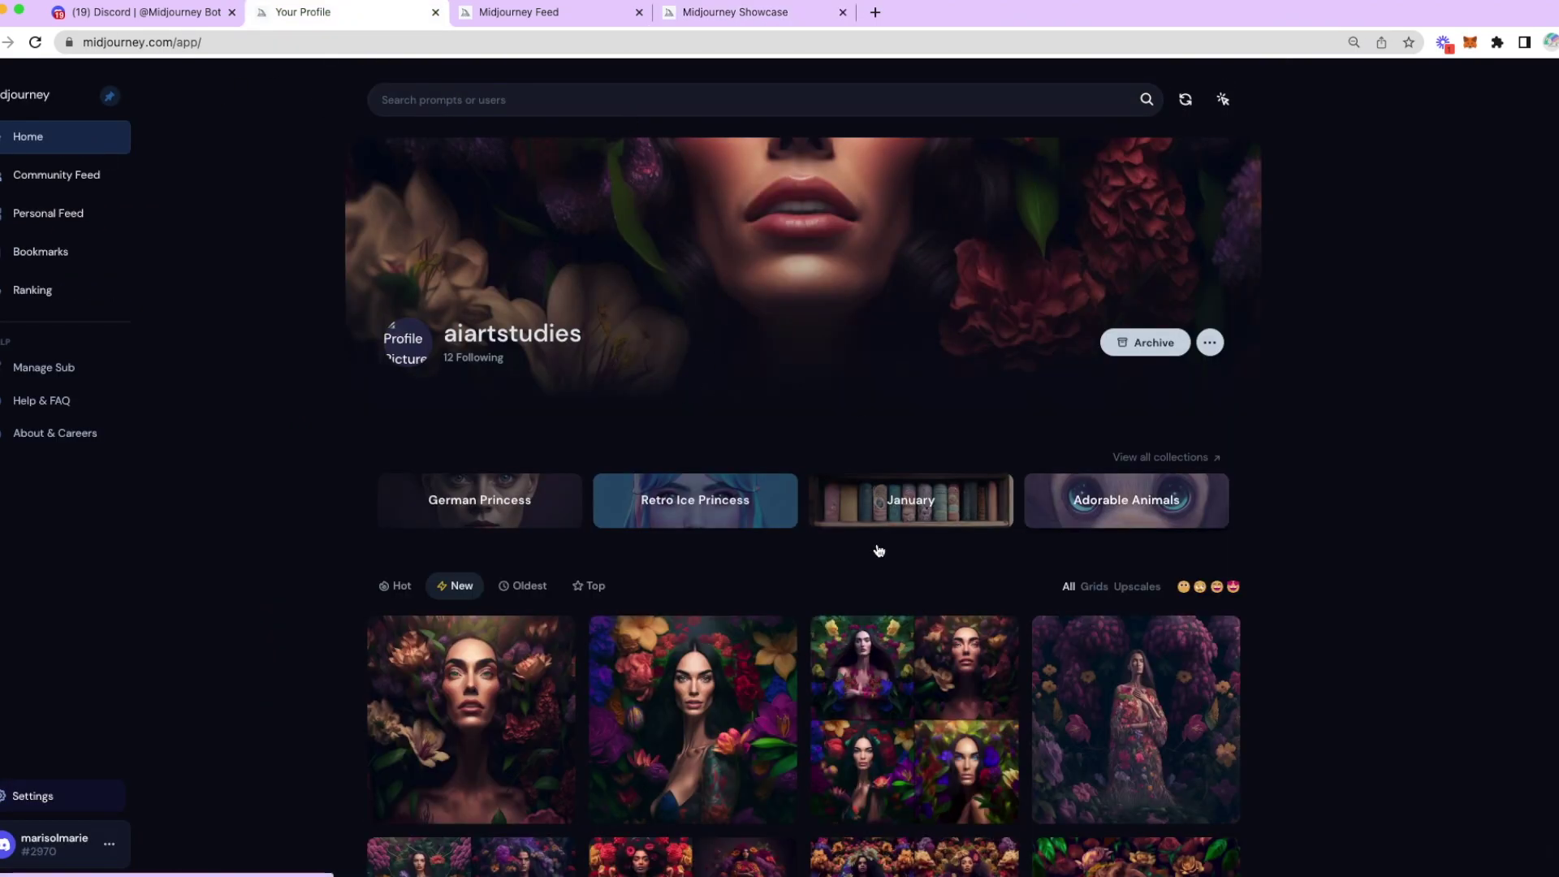
pyautogui.click(1159, 459)
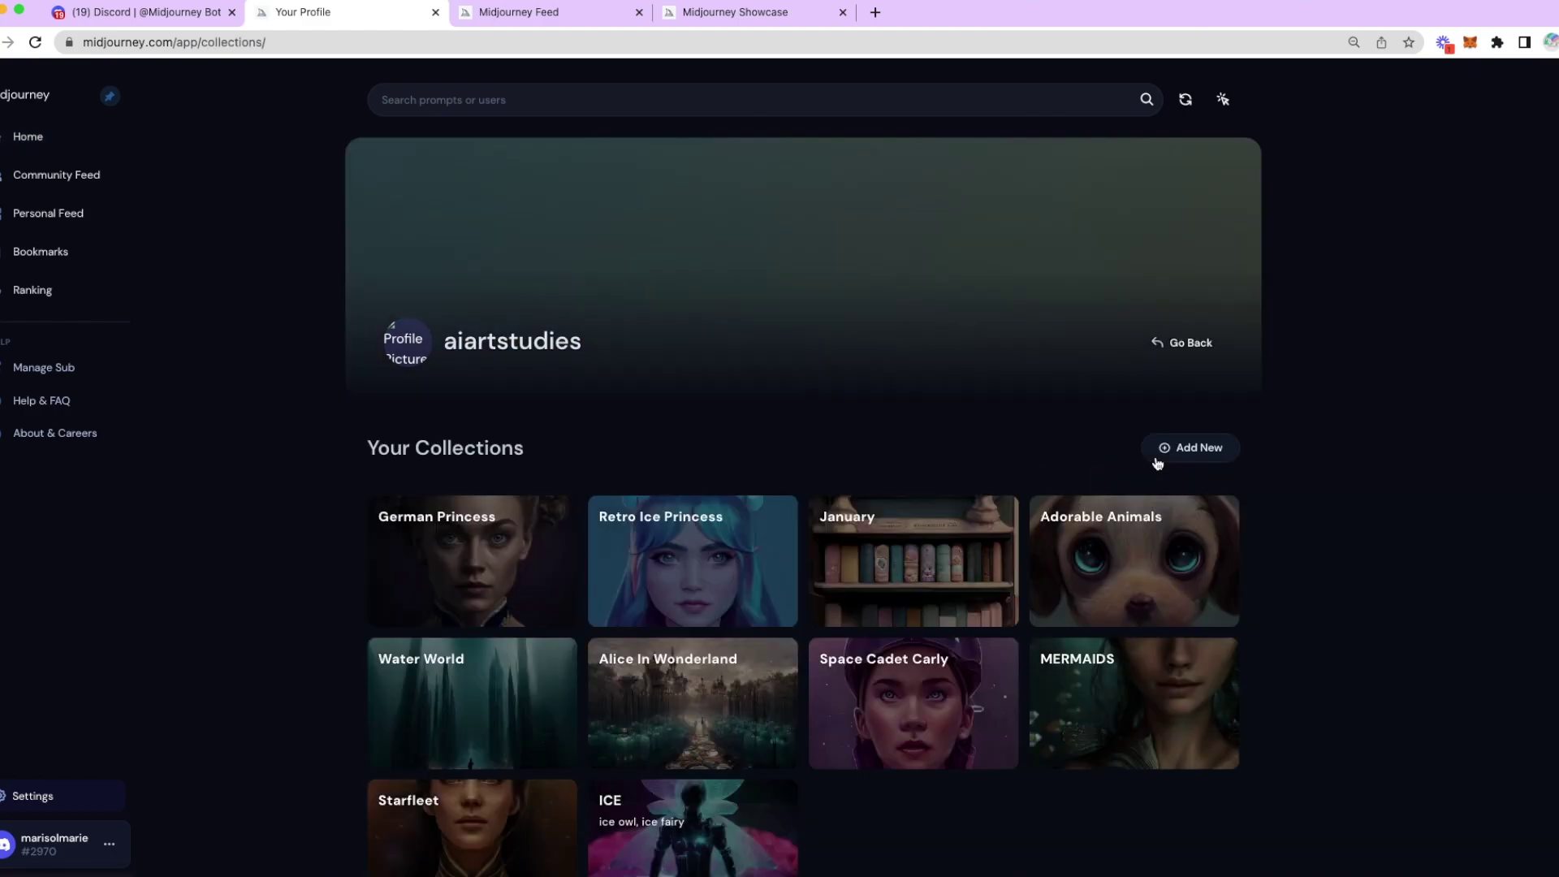
pyautogui.scroll(-1, 642, 521)
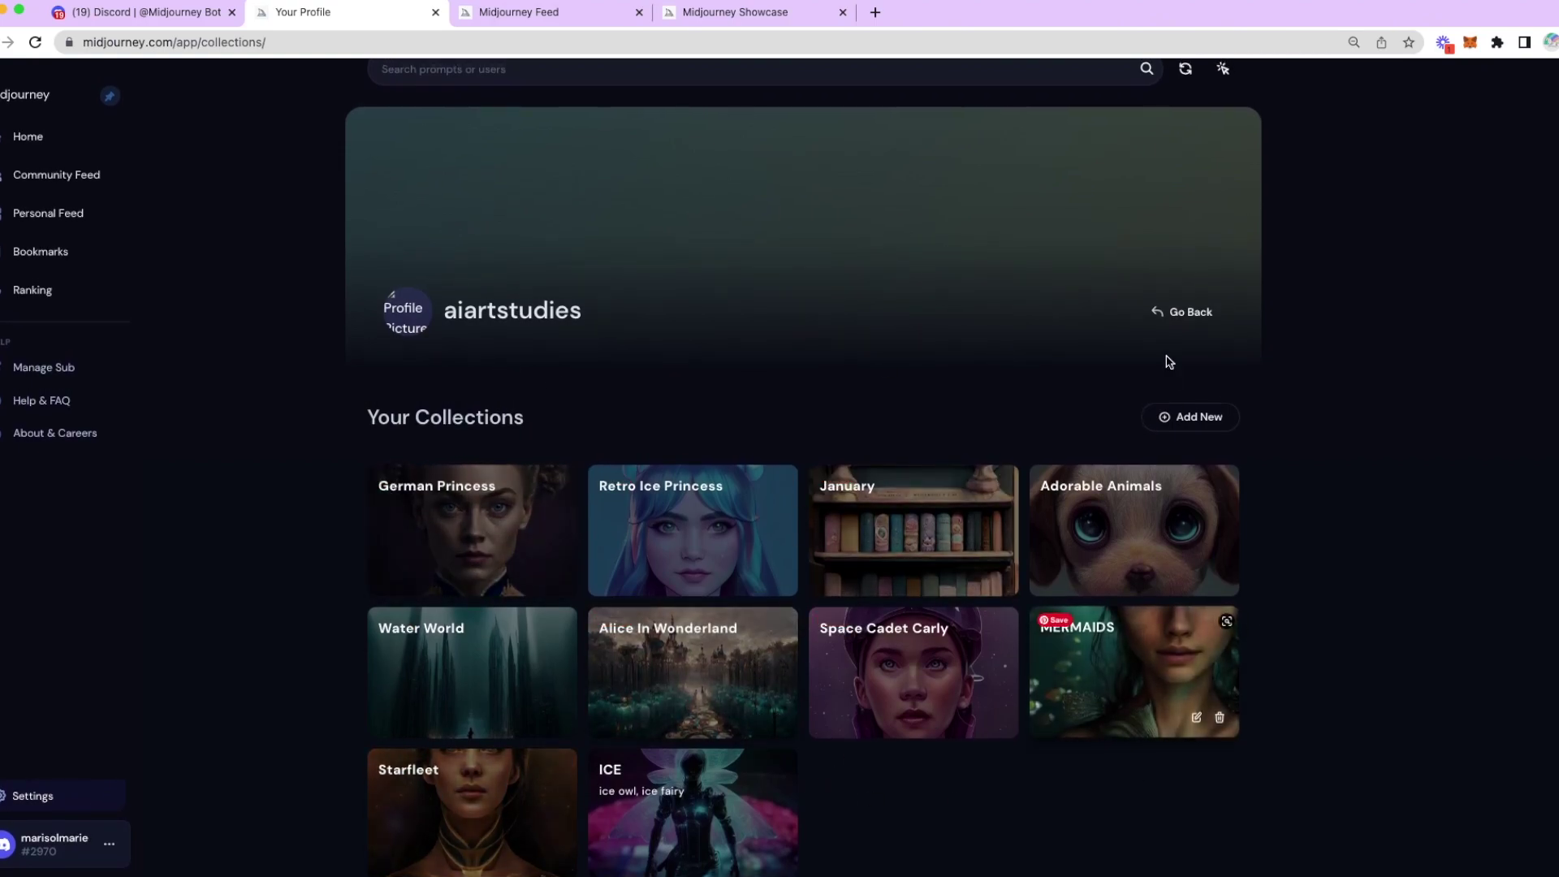
pyautogui.click(1184, 314)
pyautogui.scroll(-5, 1375, 608)
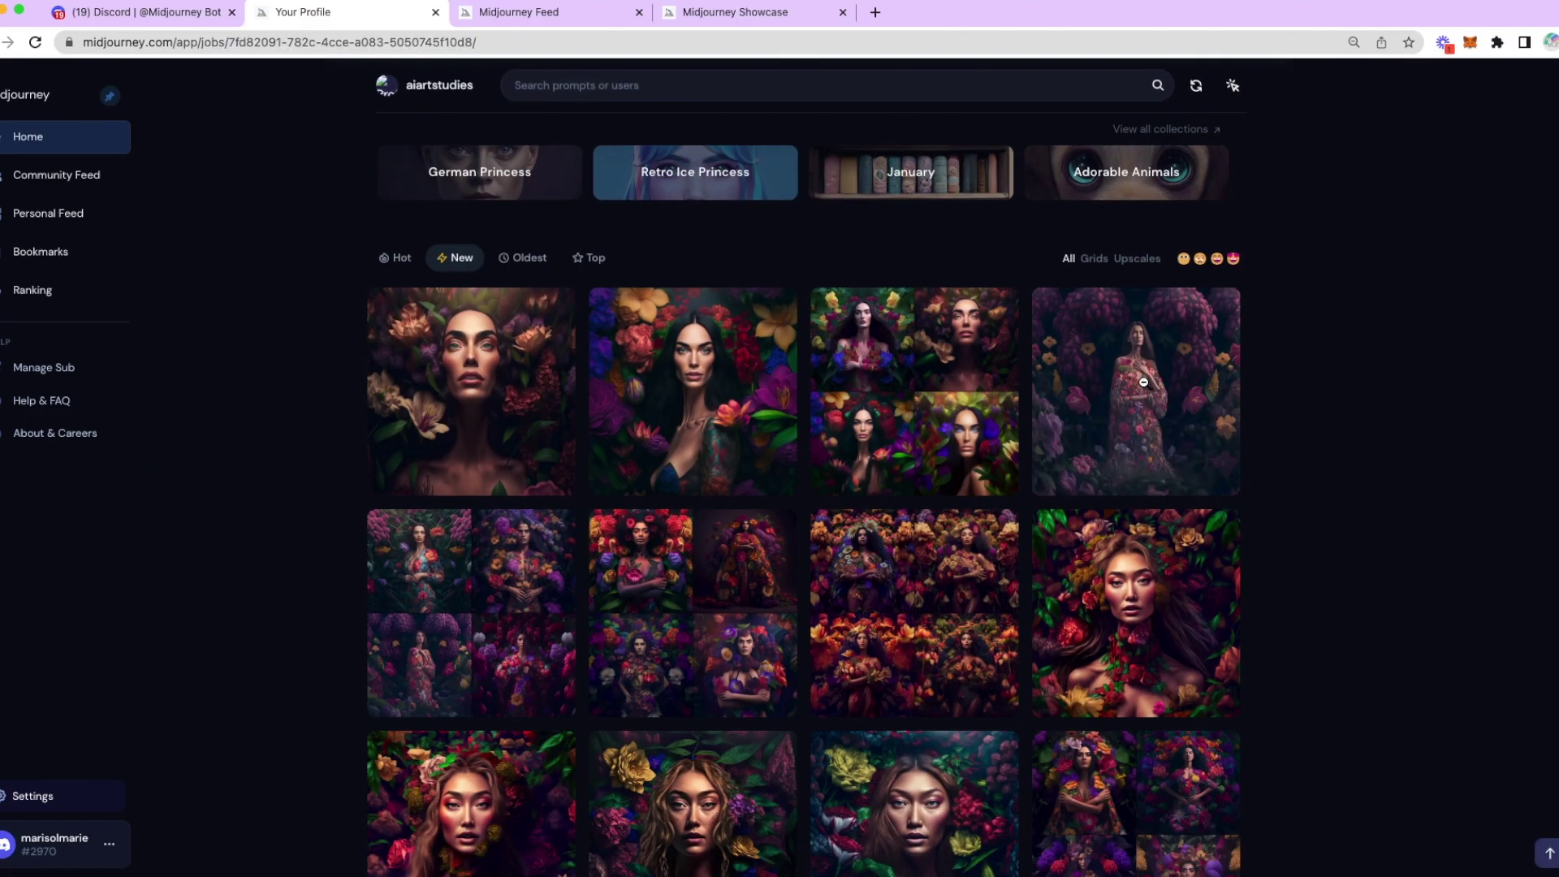
pyautogui.click(1143, 382)
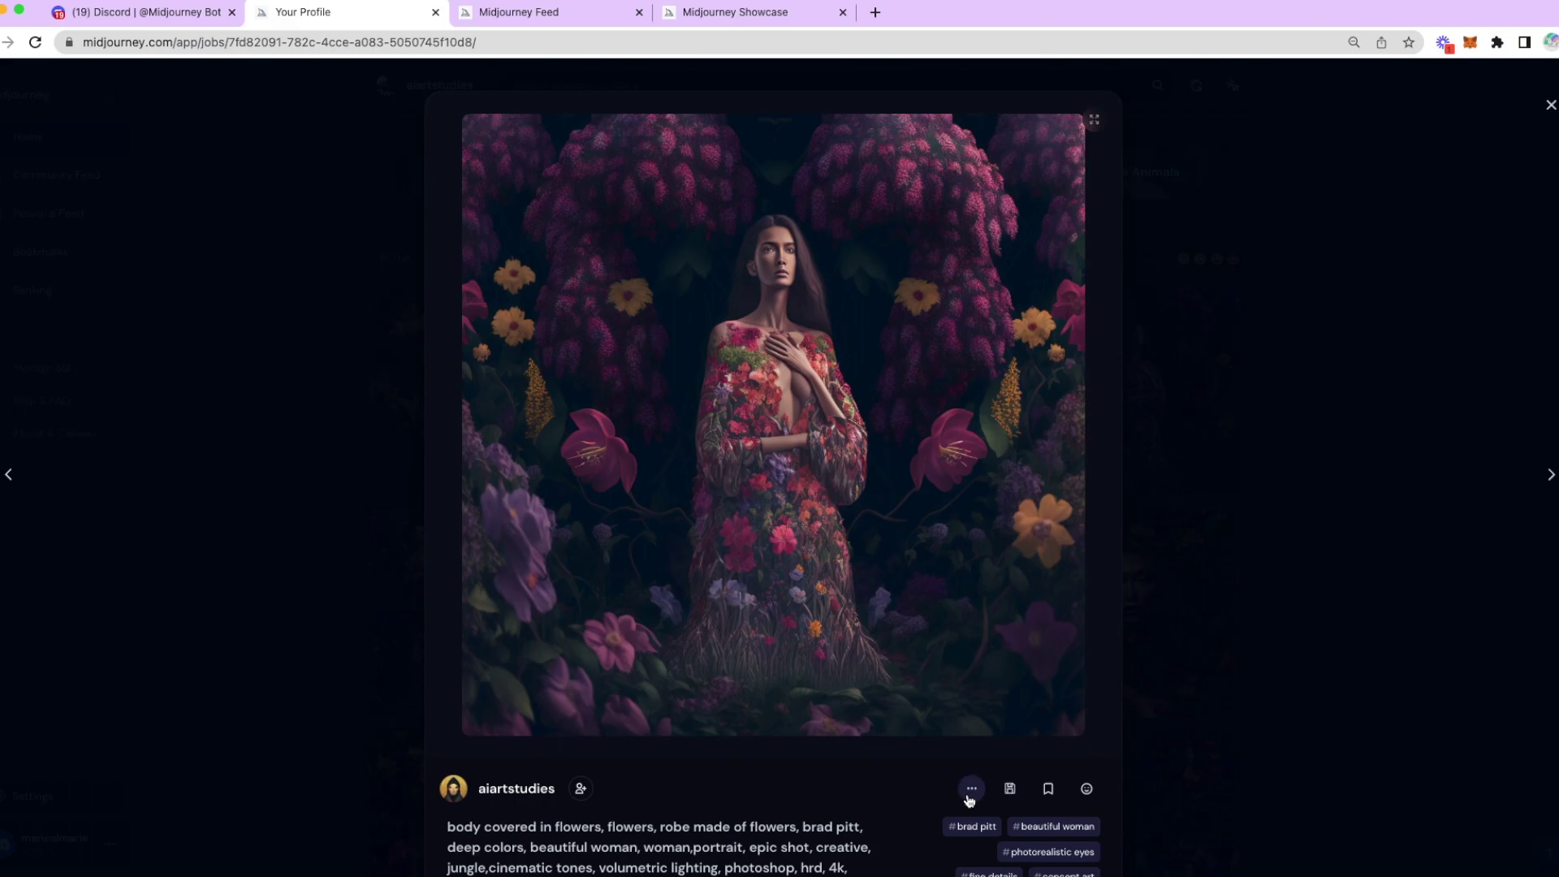
# Look over the portrait's Copy and Open in action options, dismiss them, and close the detail view
pyautogui.scroll(-1, 978, 830)
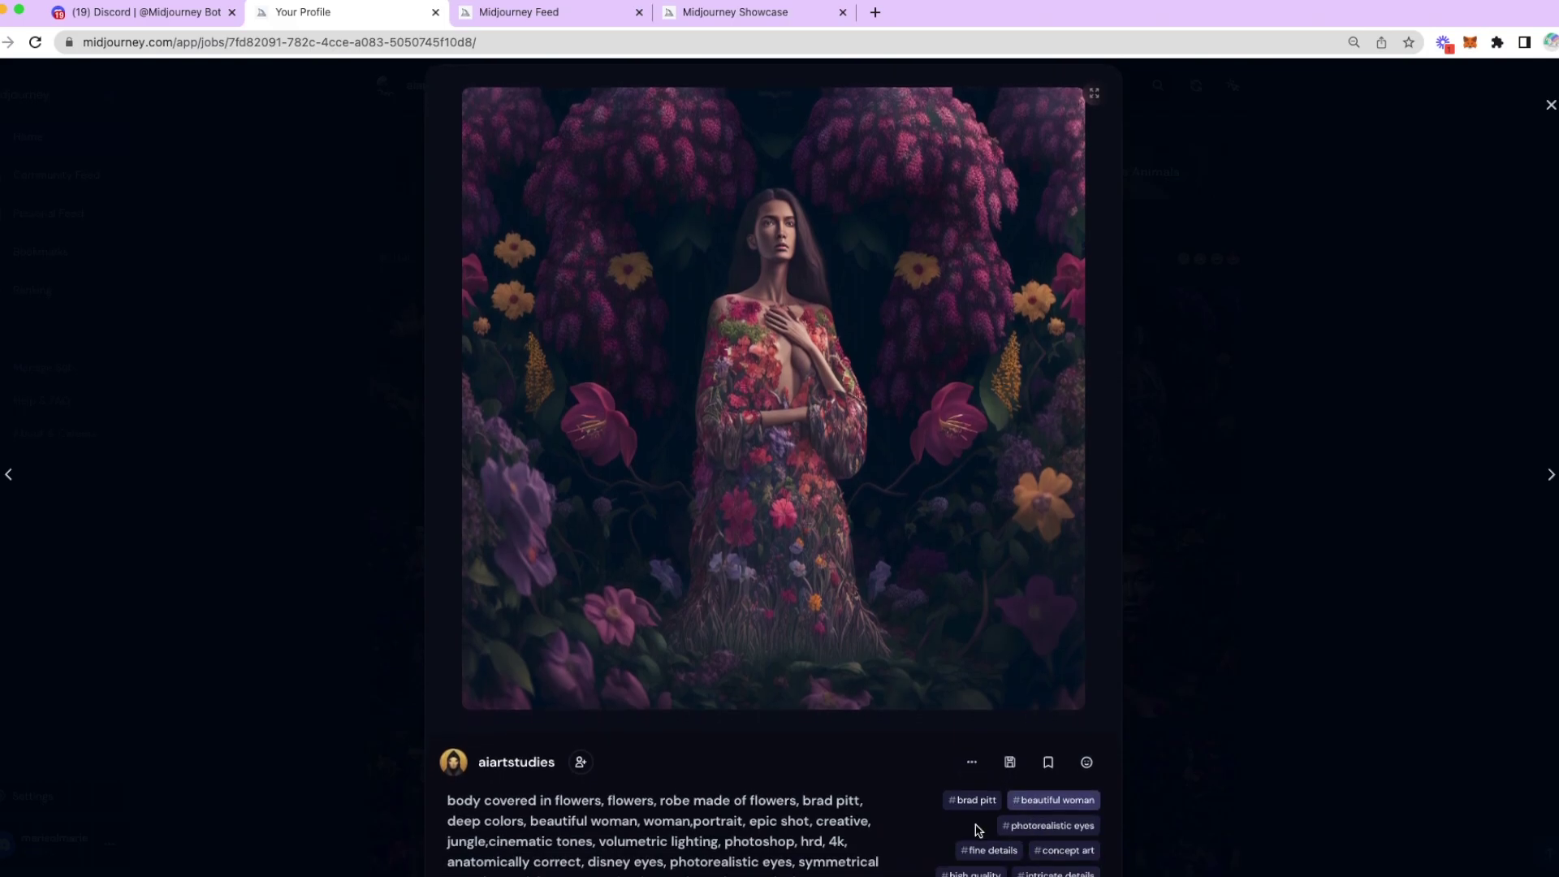
pyautogui.click(970, 763)
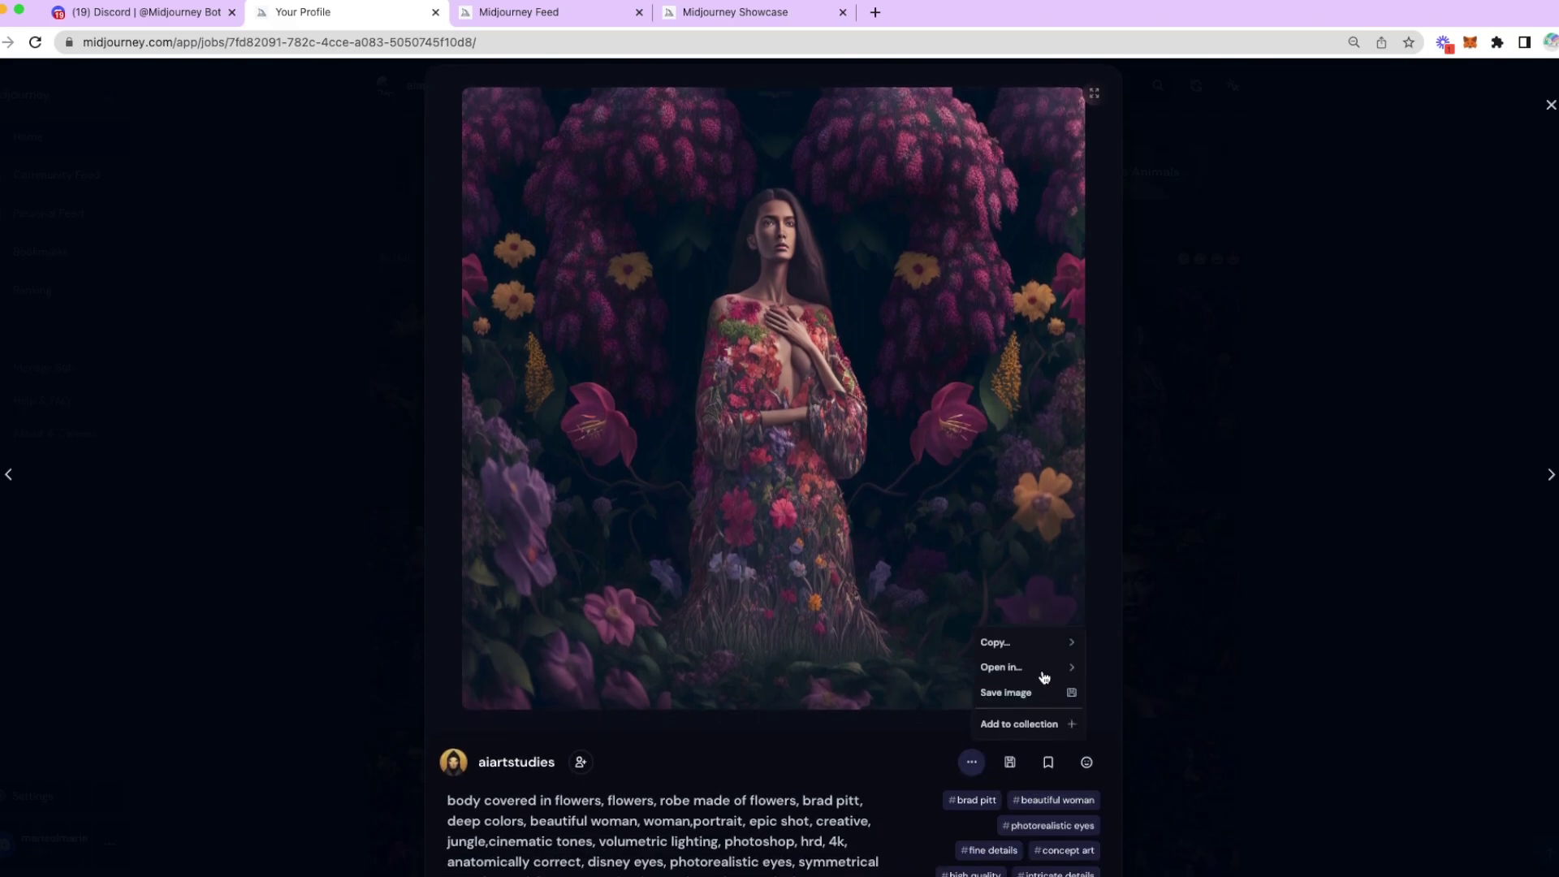
pyautogui.moveTo(1042, 638)
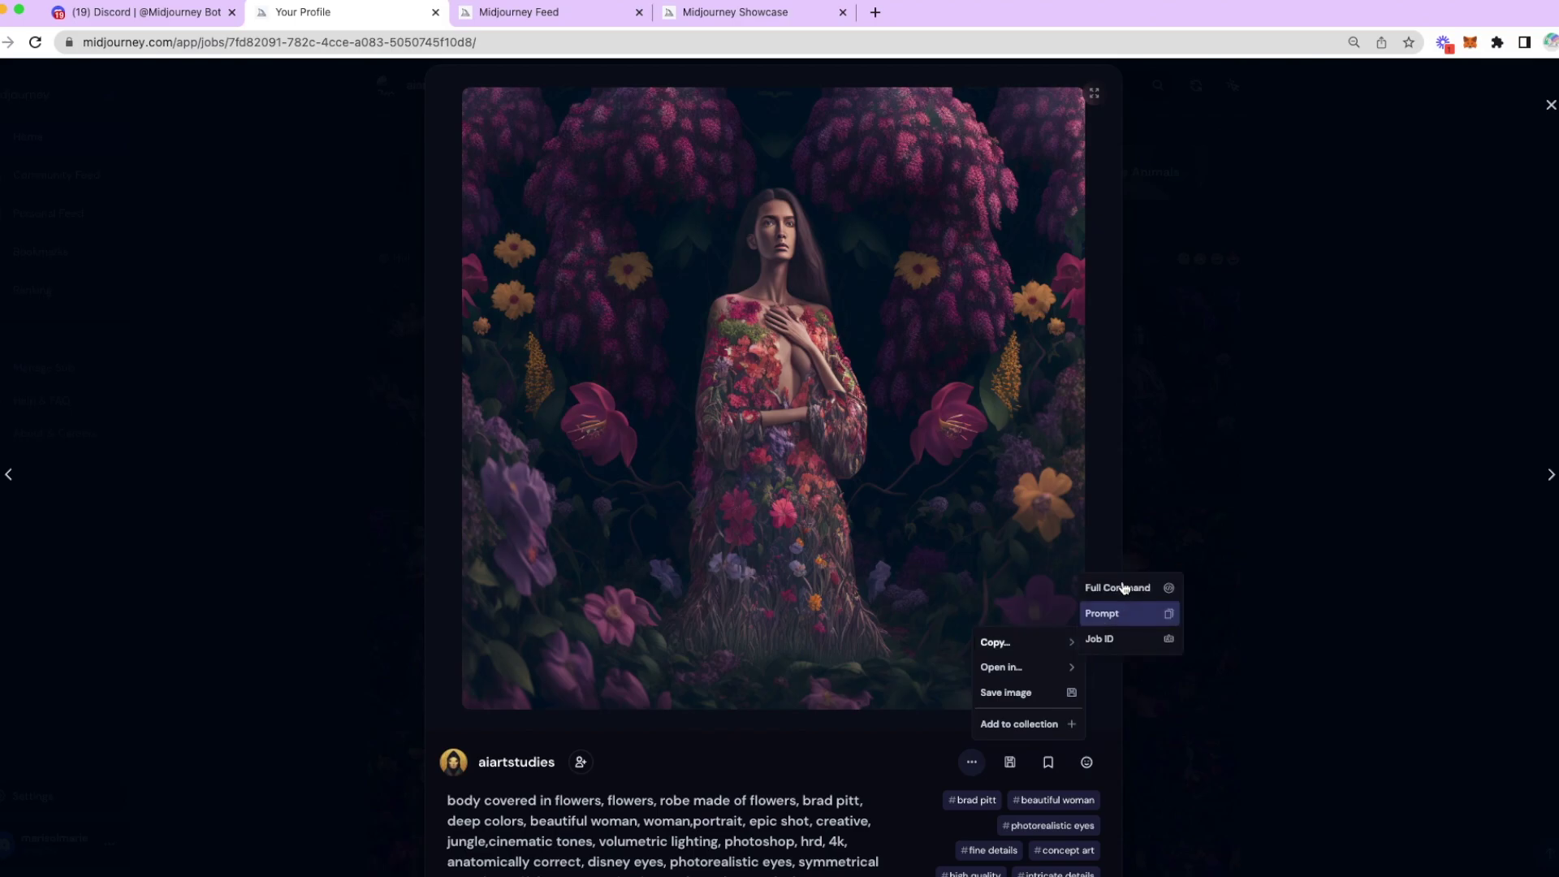
pyautogui.moveTo(1046, 670)
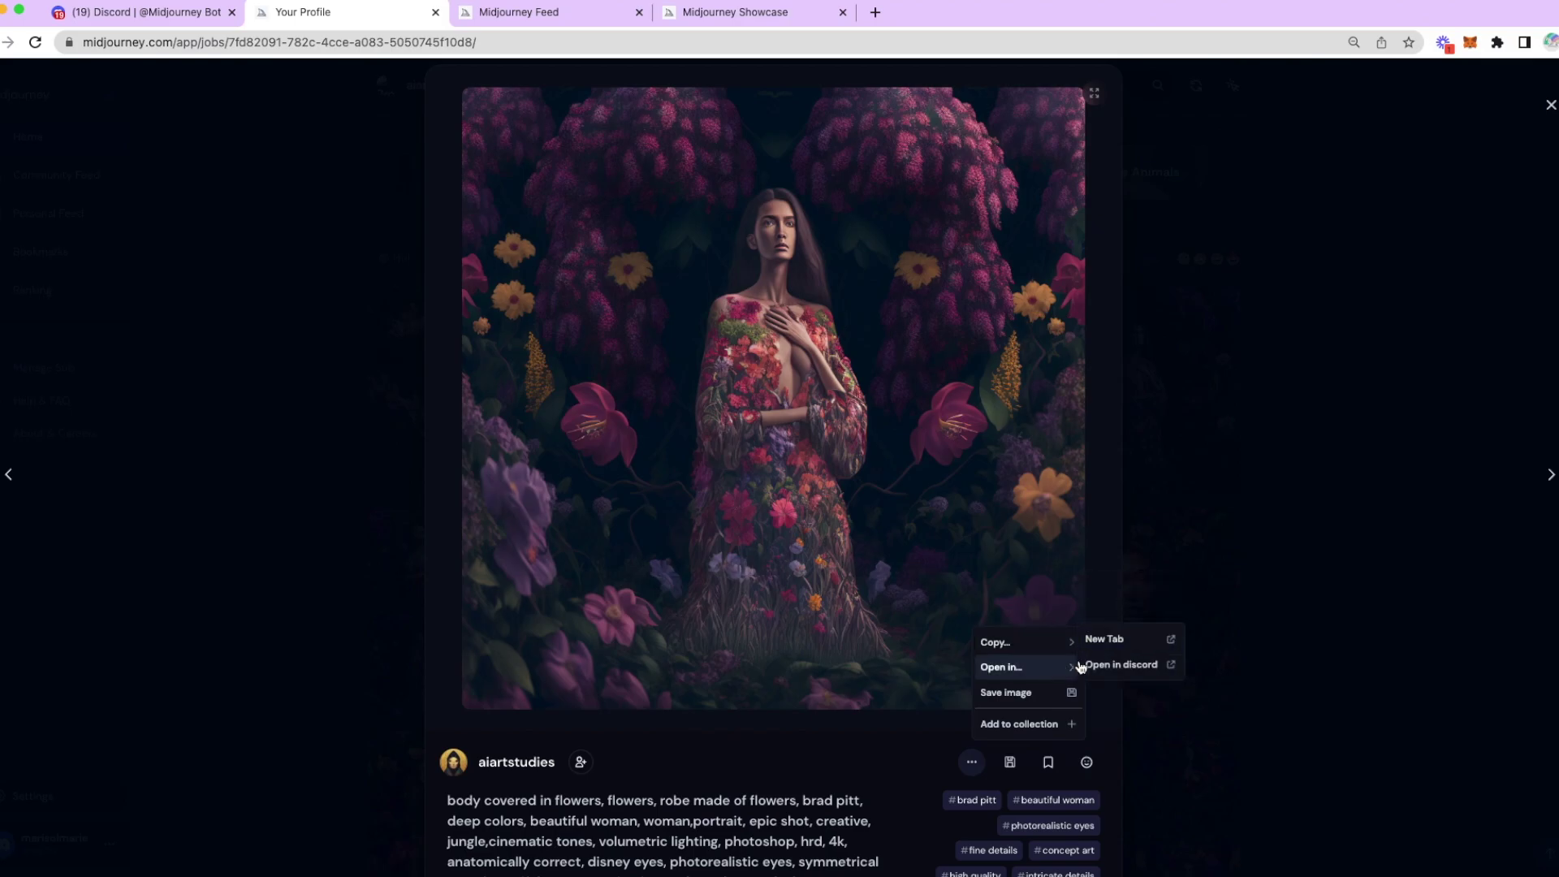
pyautogui.click(1042, 730)
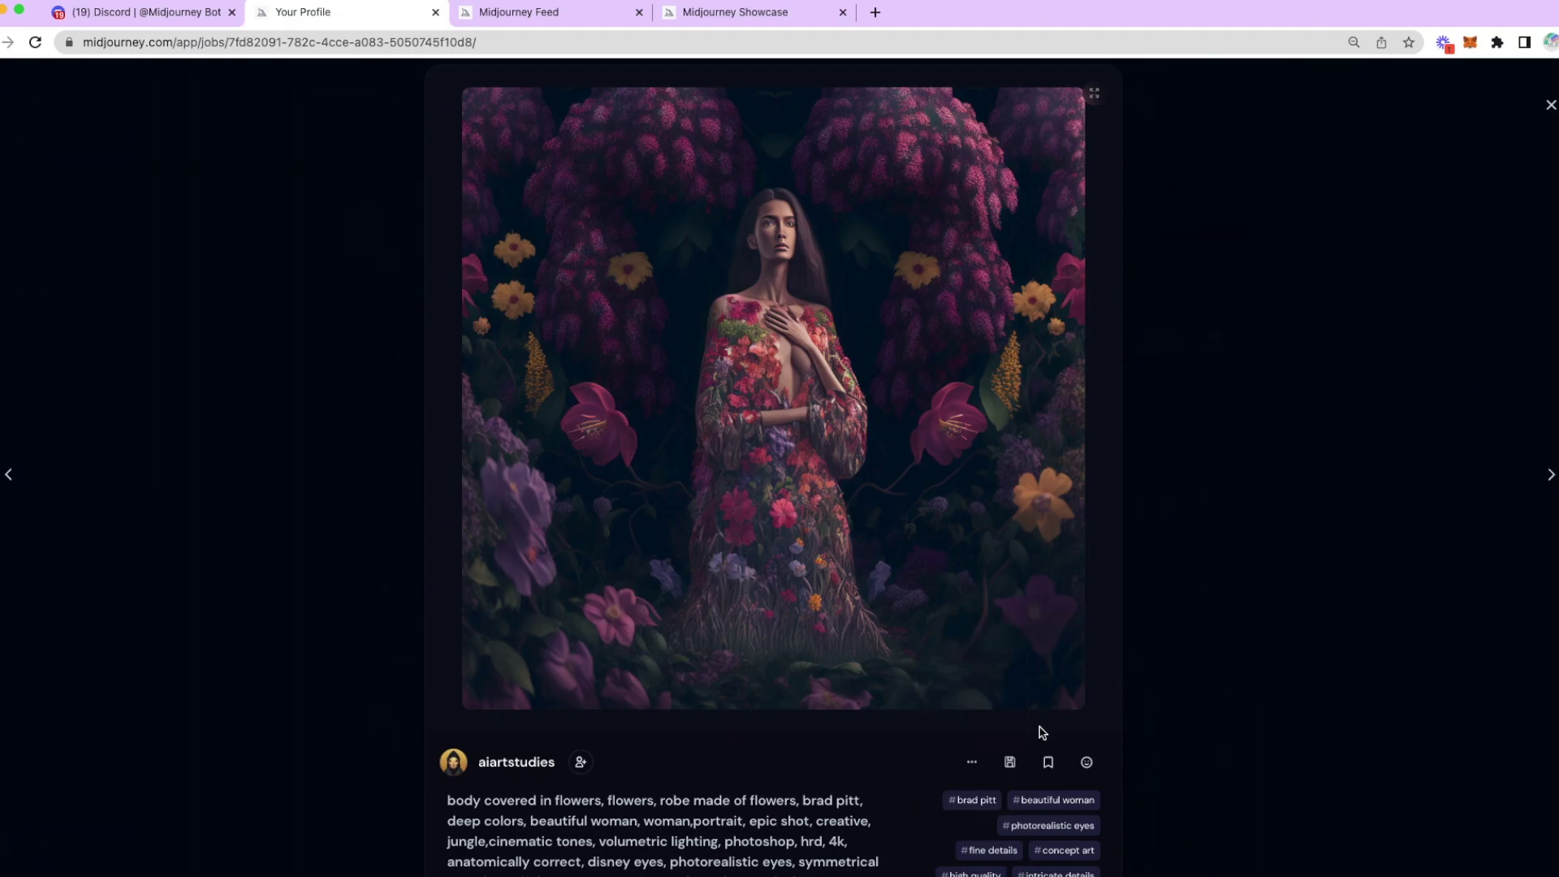
pyautogui.scroll(-2, 1056, 576)
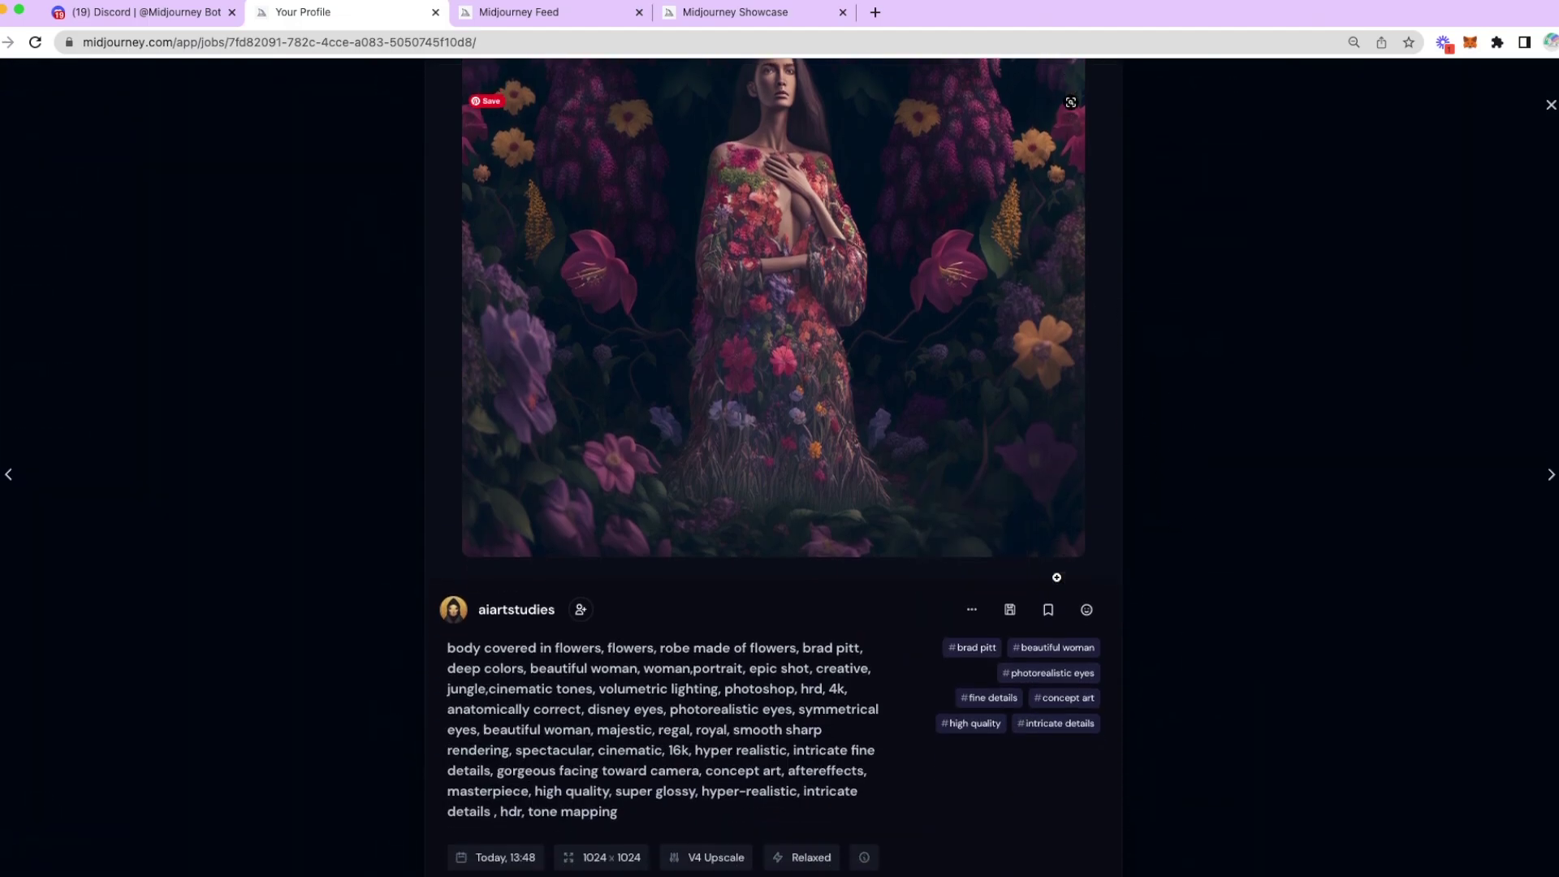
pyautogui.scroll(3, 1056, 576)
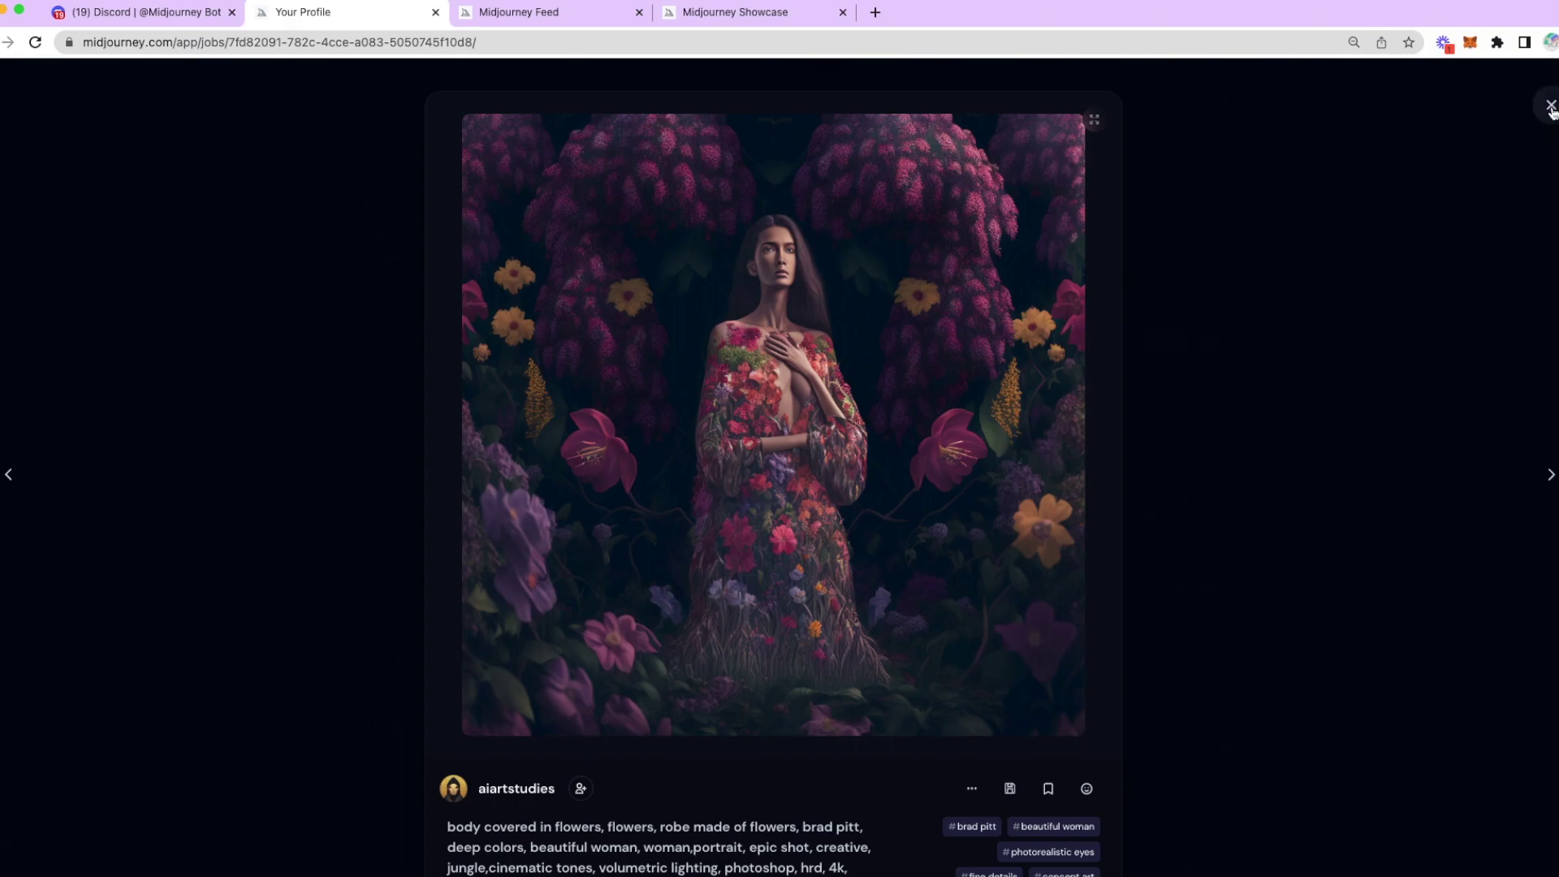
pyautogui.click(1551, 104)
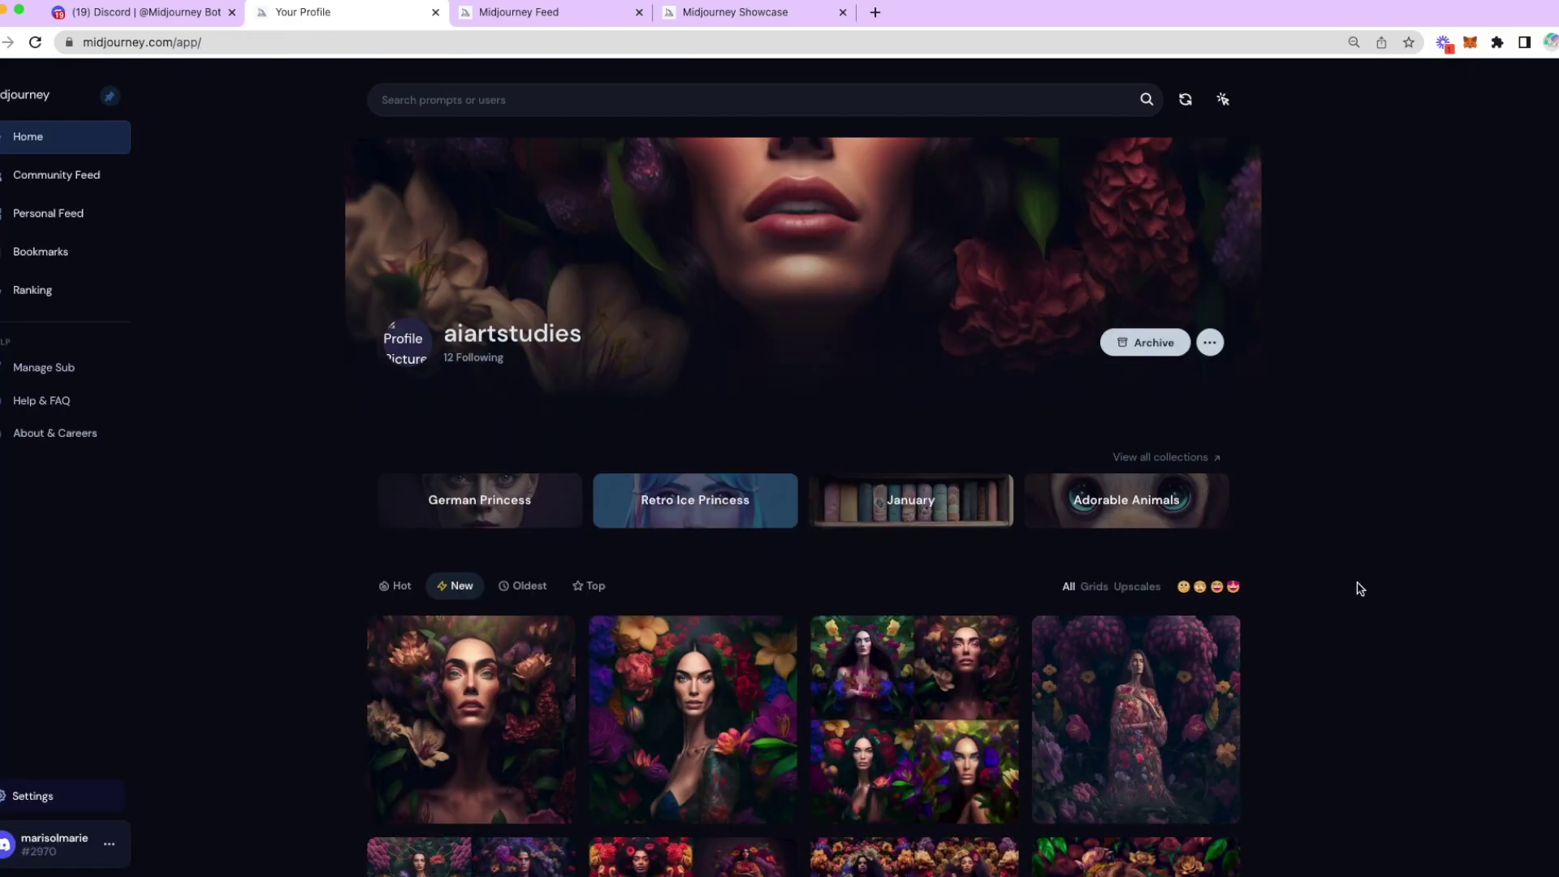